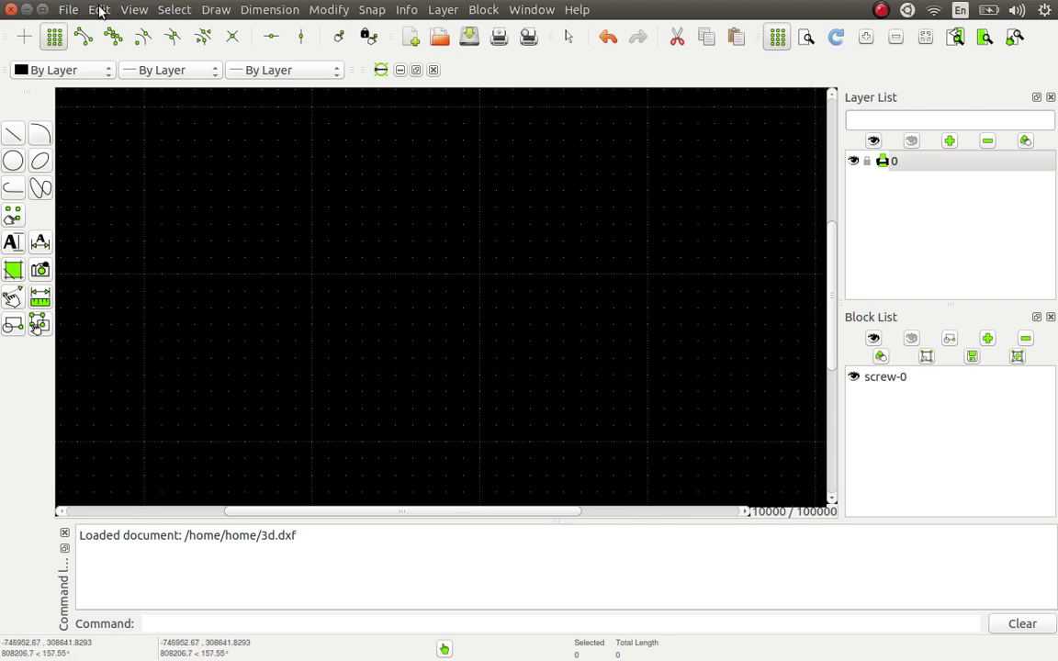
# - Set the current drawing's grid to Isometric Grid with the Left crosshair in the drawing preferences
pyautogui.click(99, 10)
pyautogui.click(197, 196)
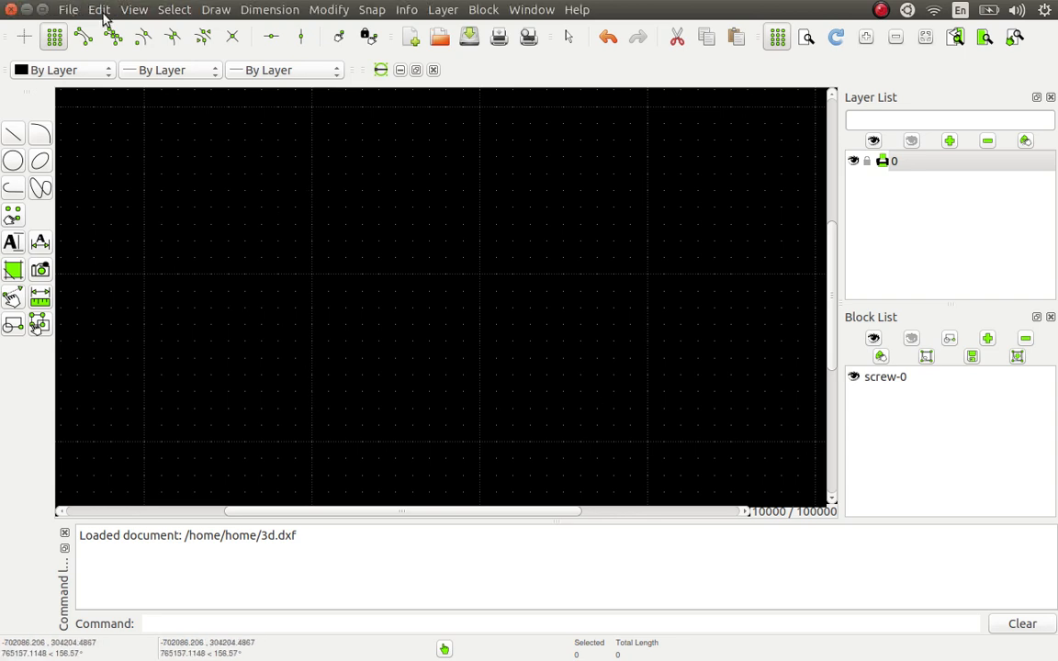
pyautogui.click(99, 11)
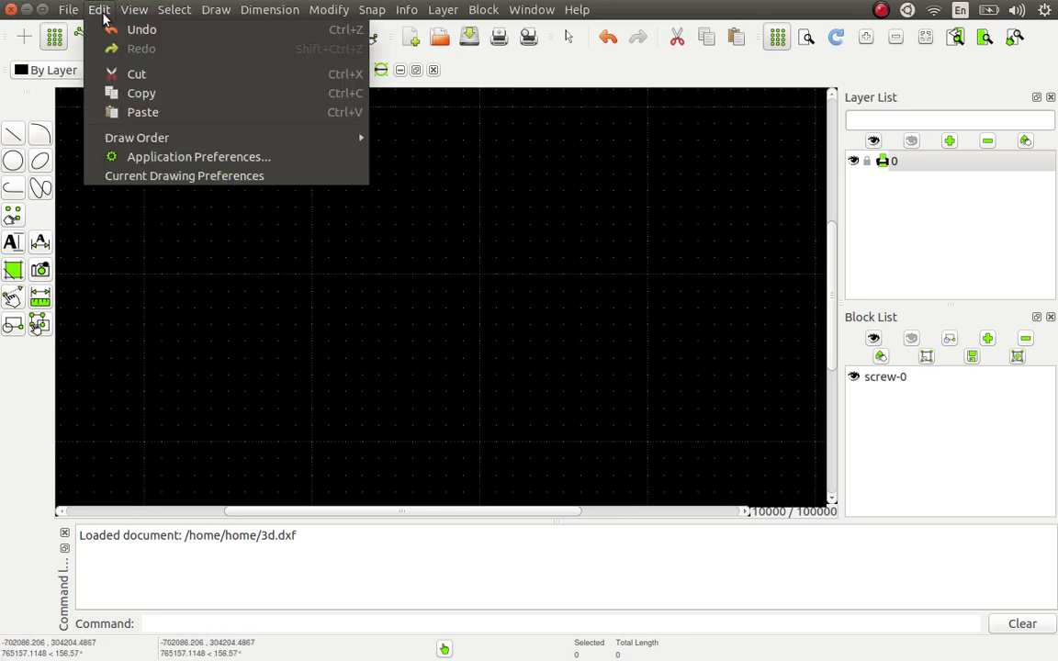
pyautogui.click(175, 182)
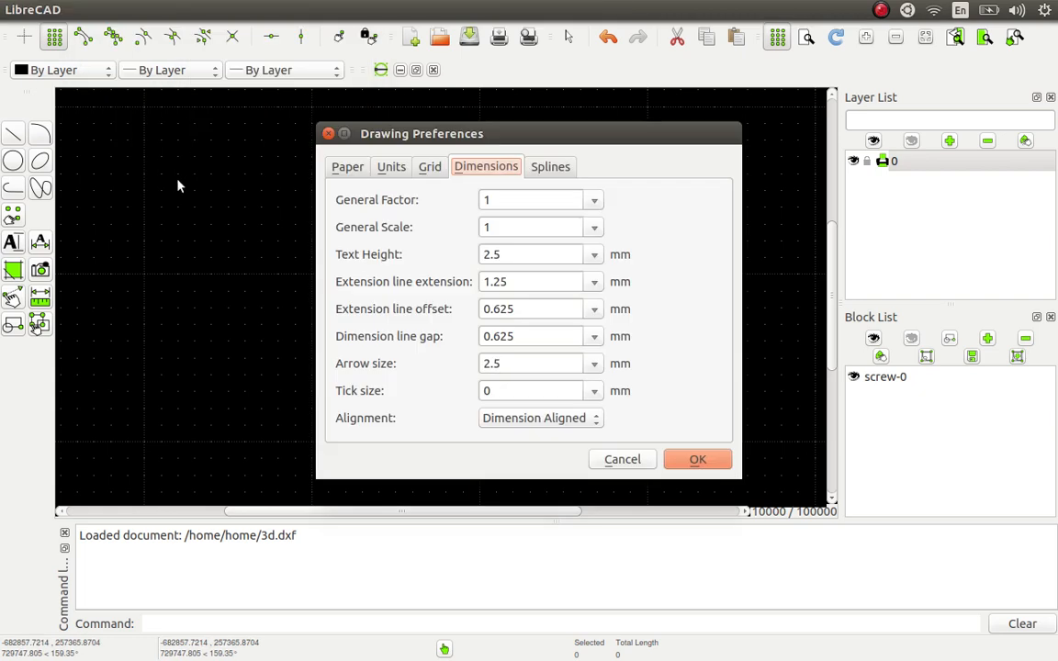
pyautogui.click(433, 169)
pyautogui.click(452, 244)
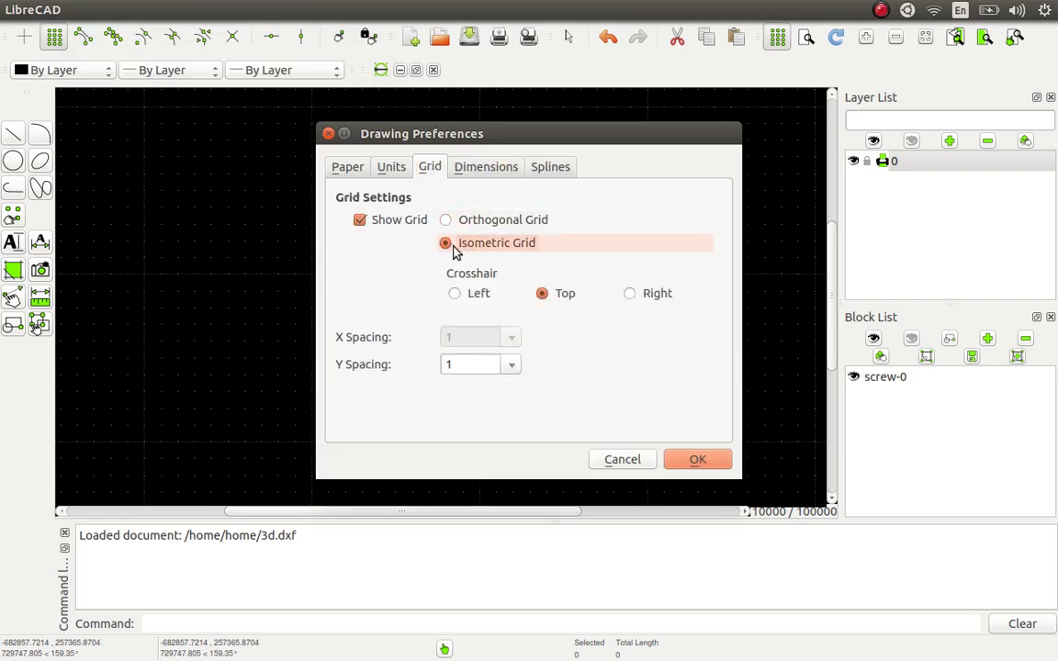
pyautogui.click(463, 294)
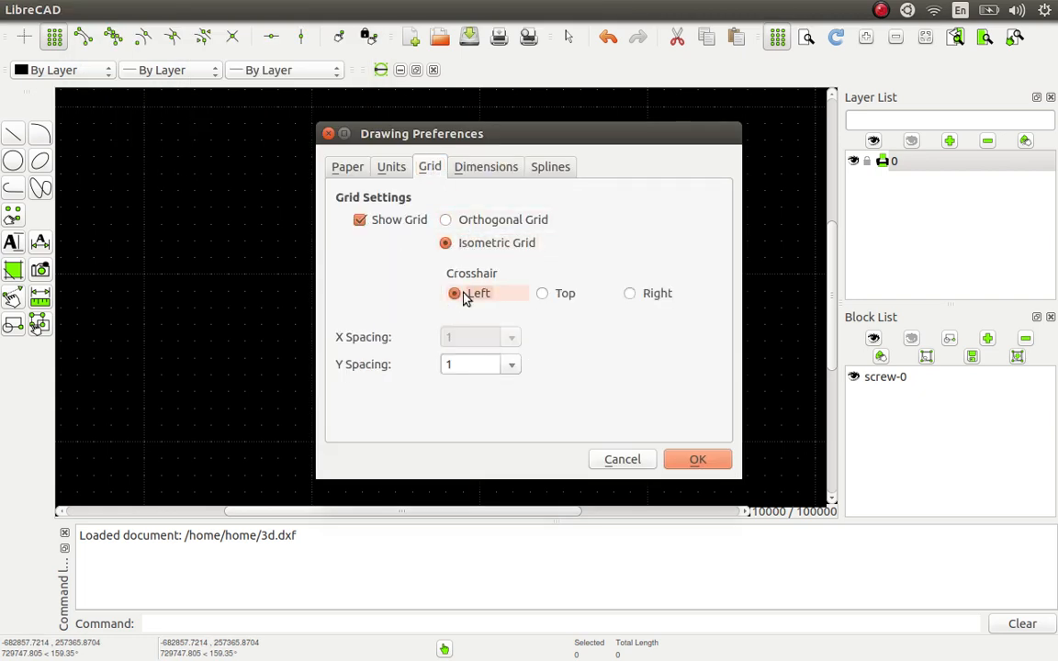
pyautogui.click(696, 463)
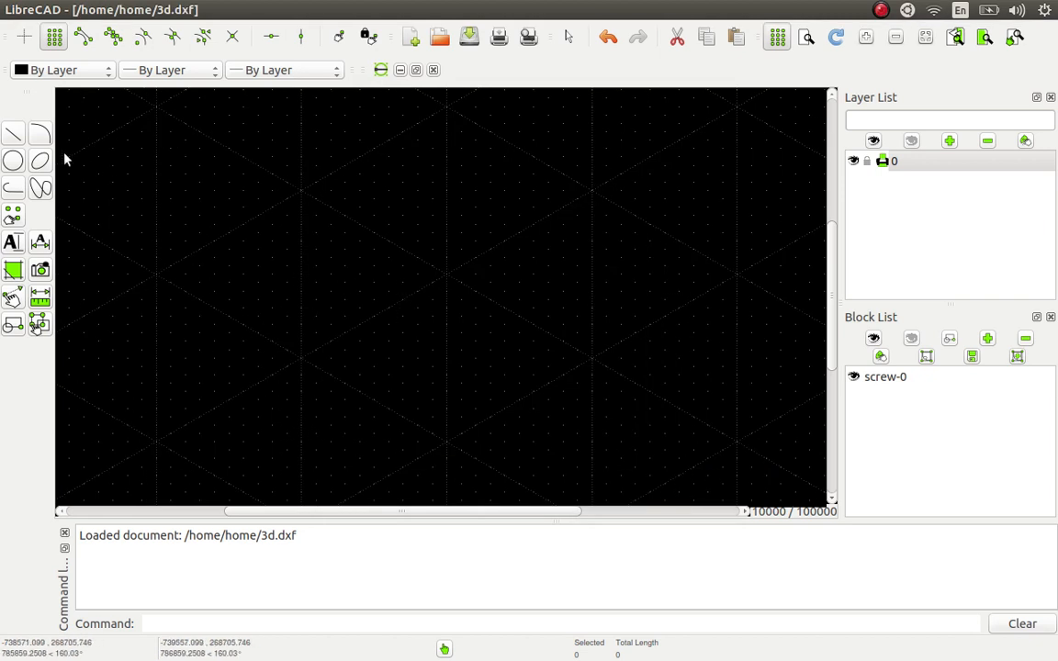
# - Activate the two-point line tool and set the isometric grid's crosshair to Top in the drawing preferences
pyautogui.click(15, 138)
pyautogui.click(14, 136)
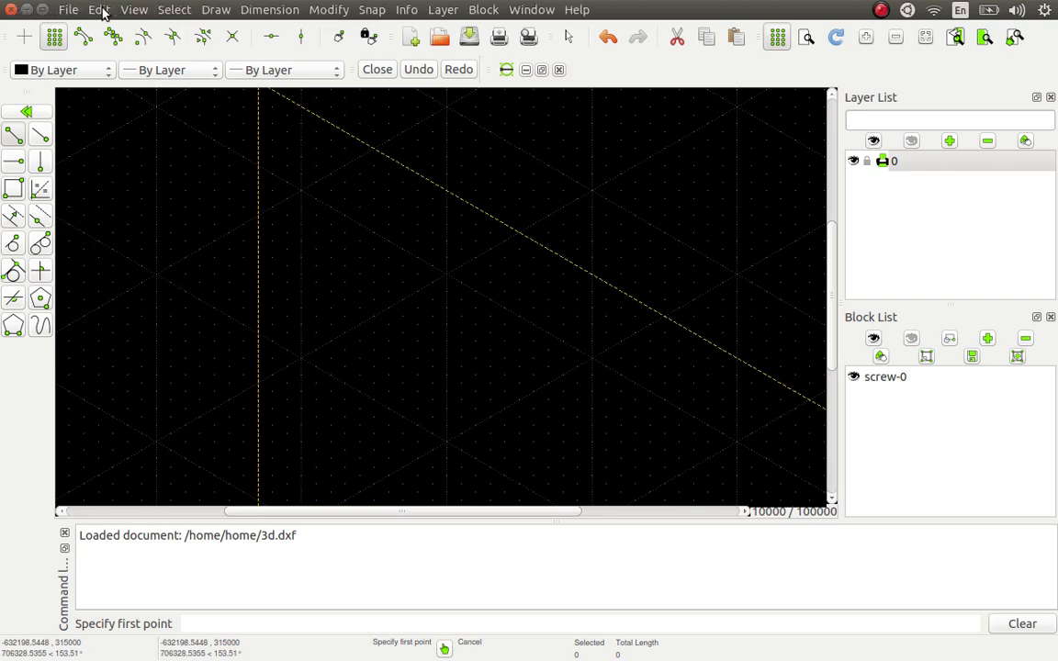
pyautogui.click(99, 10)
pyautogui.click(152, 175)
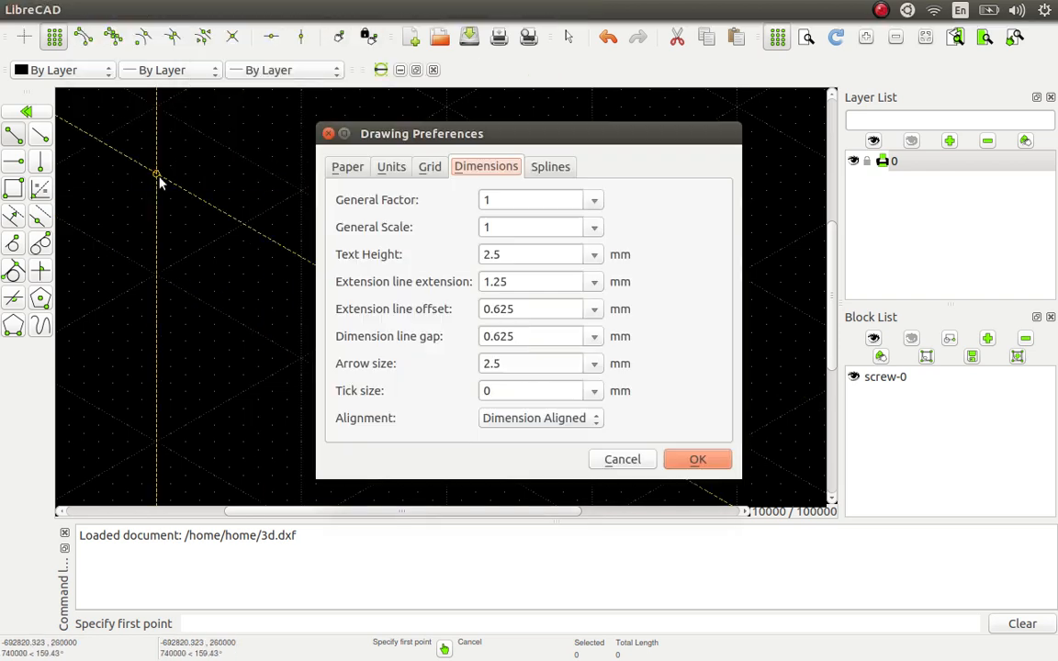
pyautogui.click(430, 167)
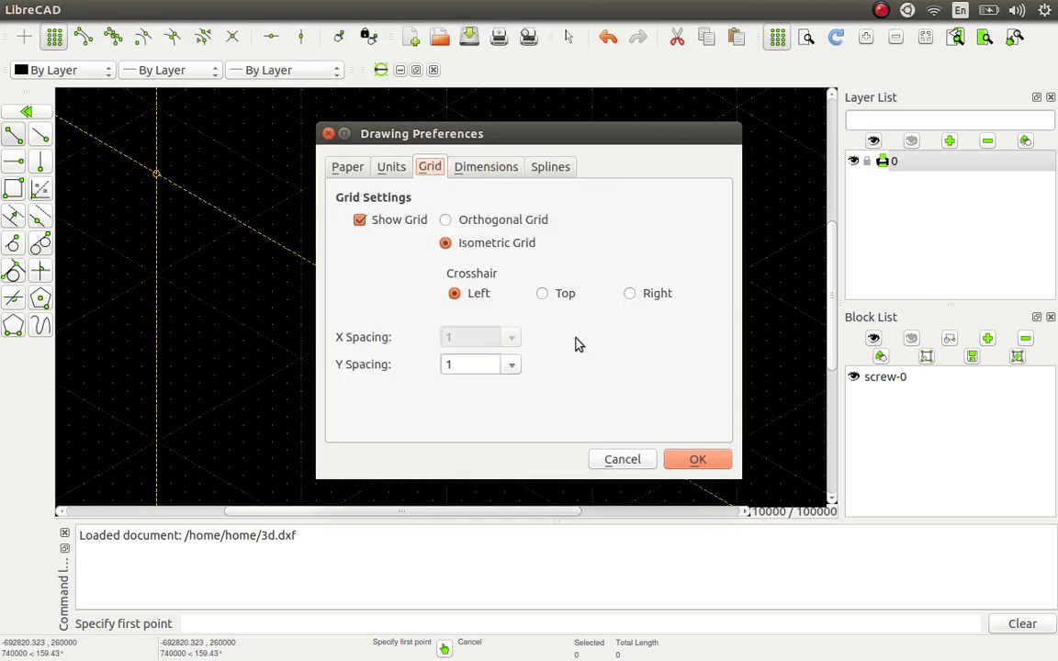
pyautogui.click(543, 295)
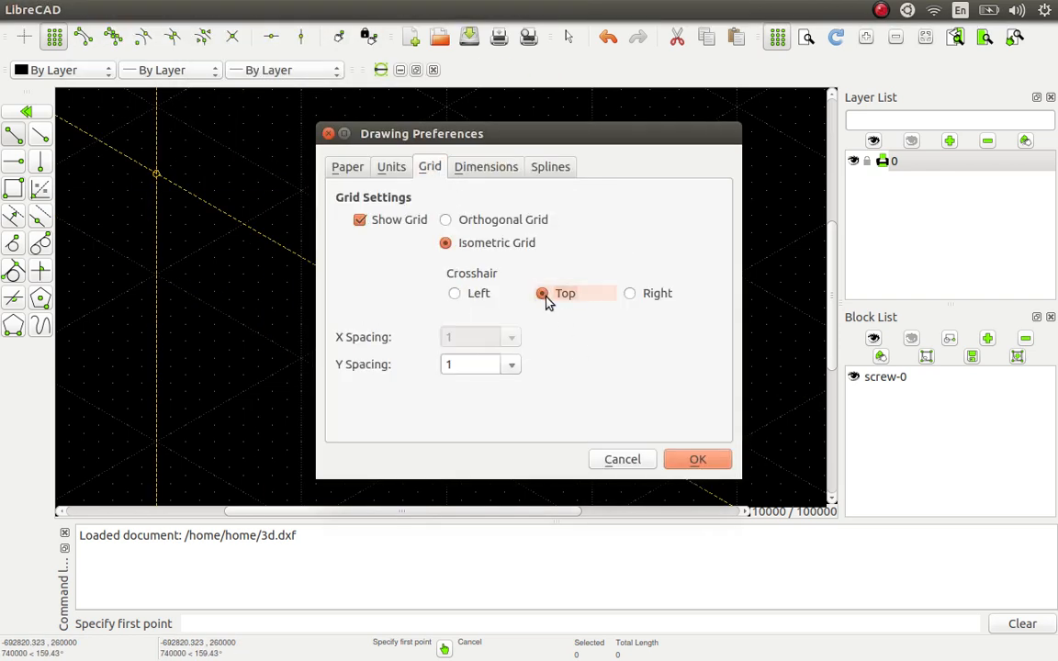
pyautogui.click(696, 458)
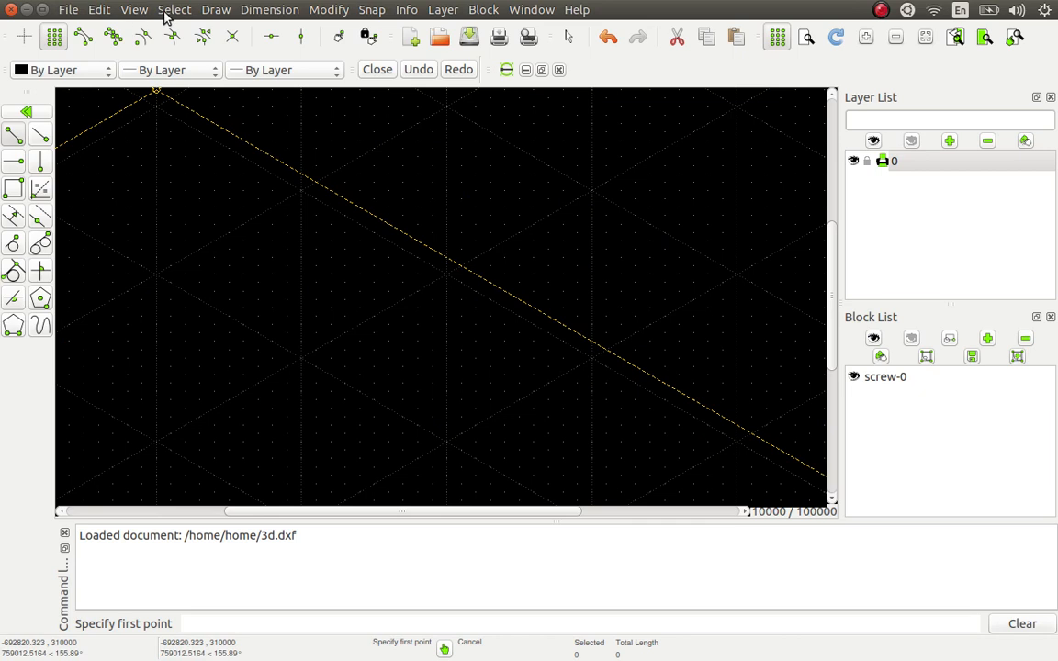
# - Review the isometric crosshair and spacing options in the drawing's grid settings without changing them
pyautogui.click(100, 10)
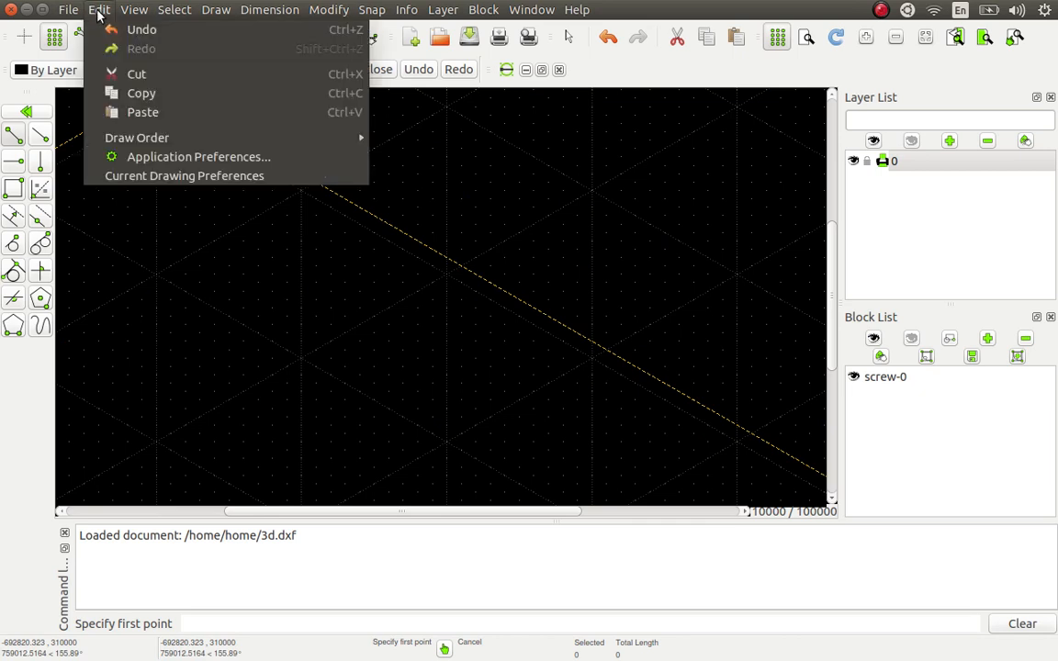
pyautogui.click(151, 177)
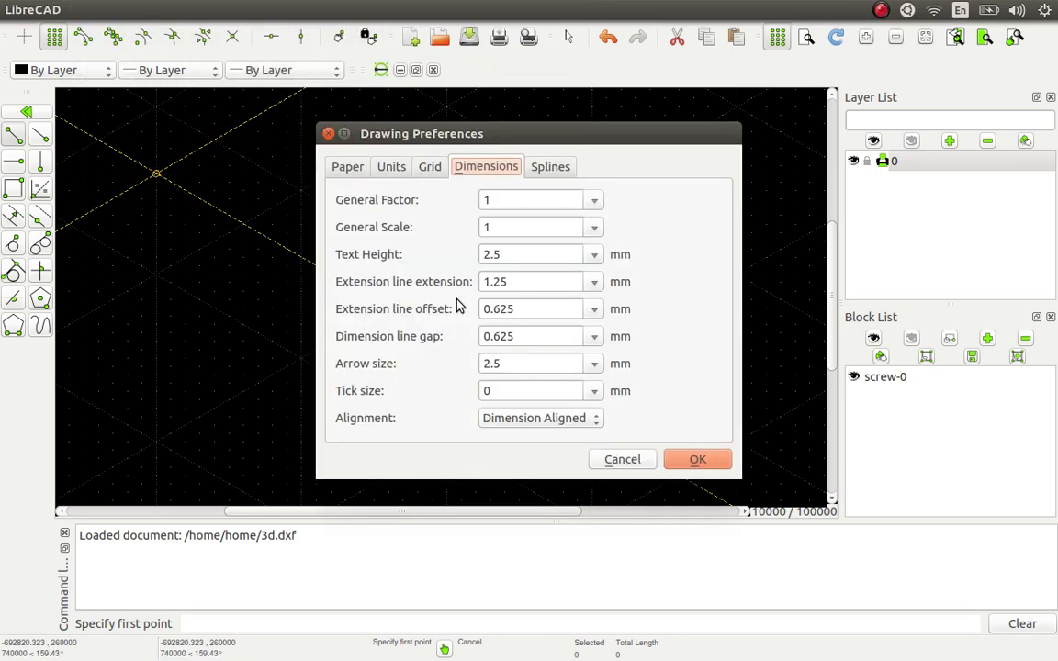
pyautogui.click(426, 167)
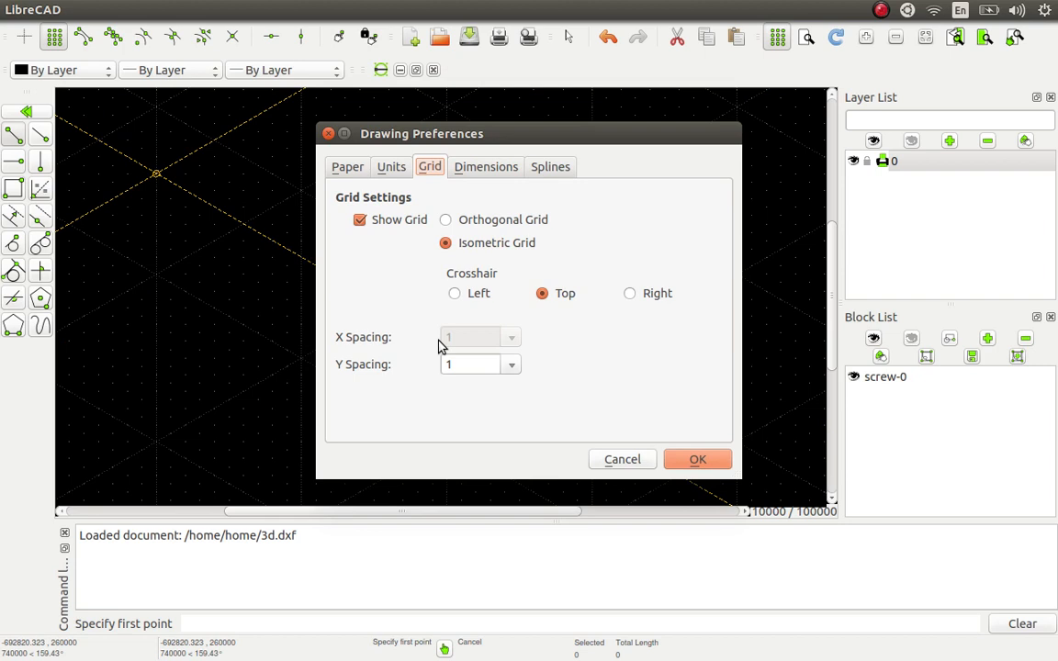
pyautogui.click(328, 133)
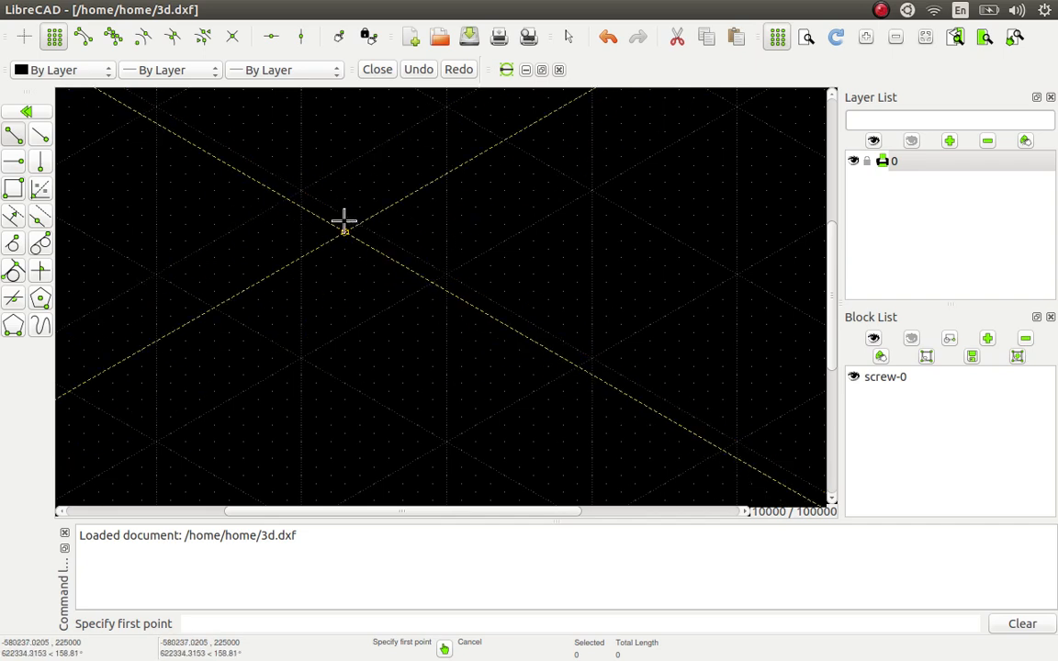
# - Measure the point-to-point distance between two adjacent isometric grid points at the 1 / 10 grid scale
pyautogui.scroll(3, 354, 217)
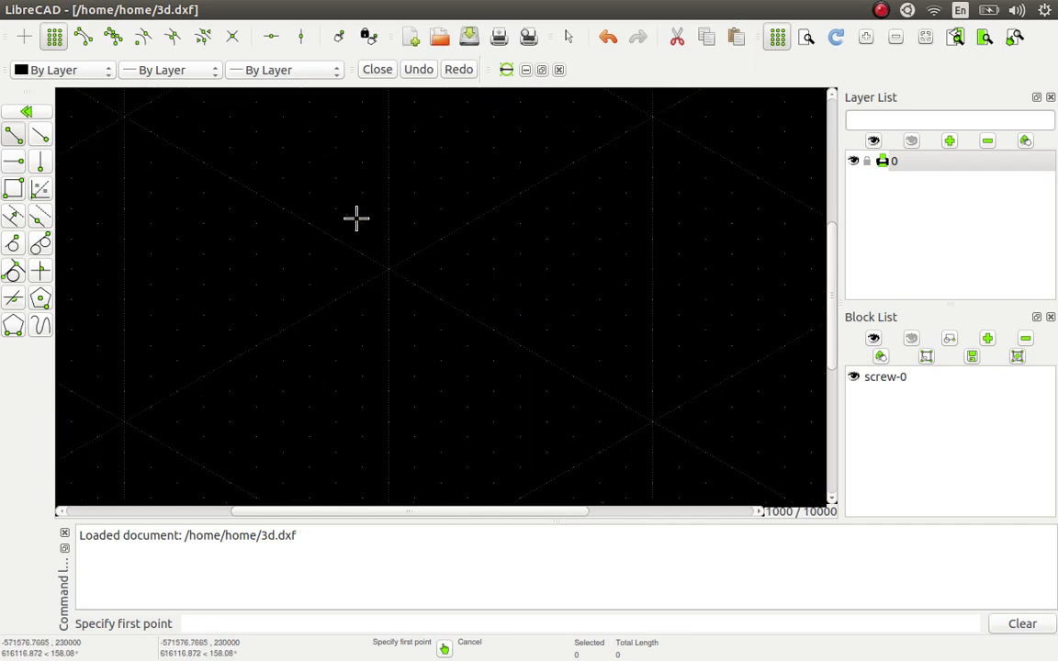
pyautogui.scroll(10, 356, 217)
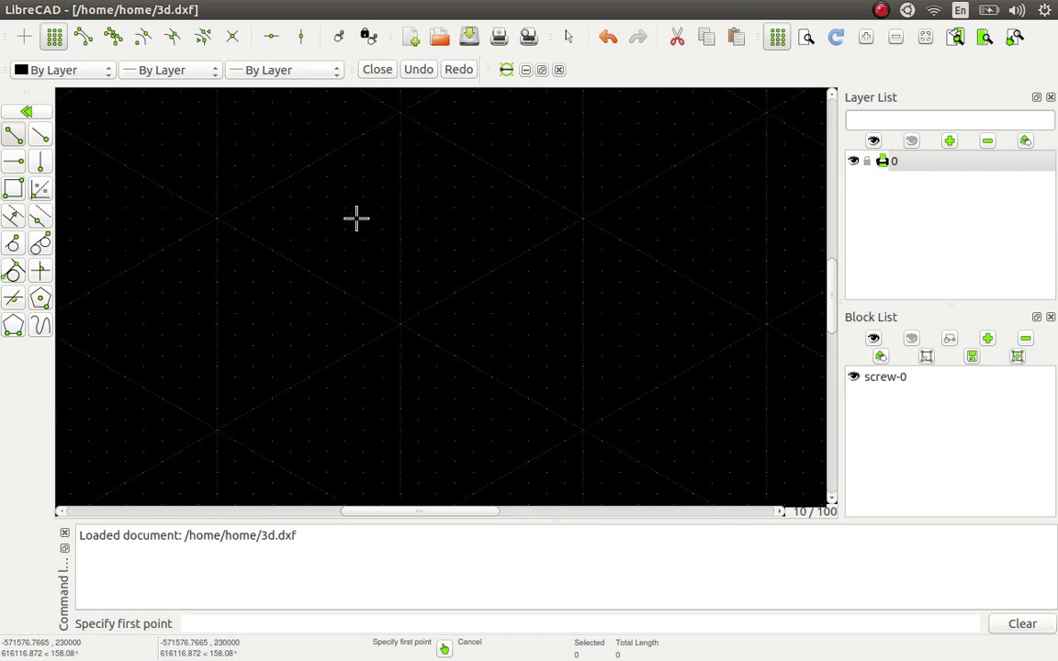
pyautogui.scroll(2, 357, 217)
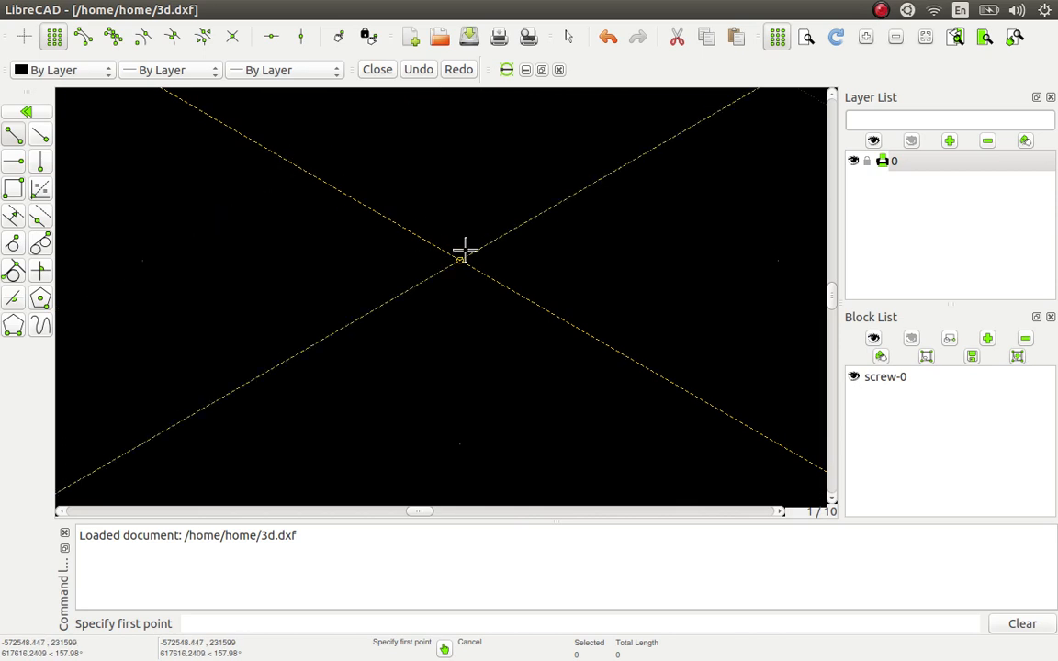
pyautogui.click(409, 10)
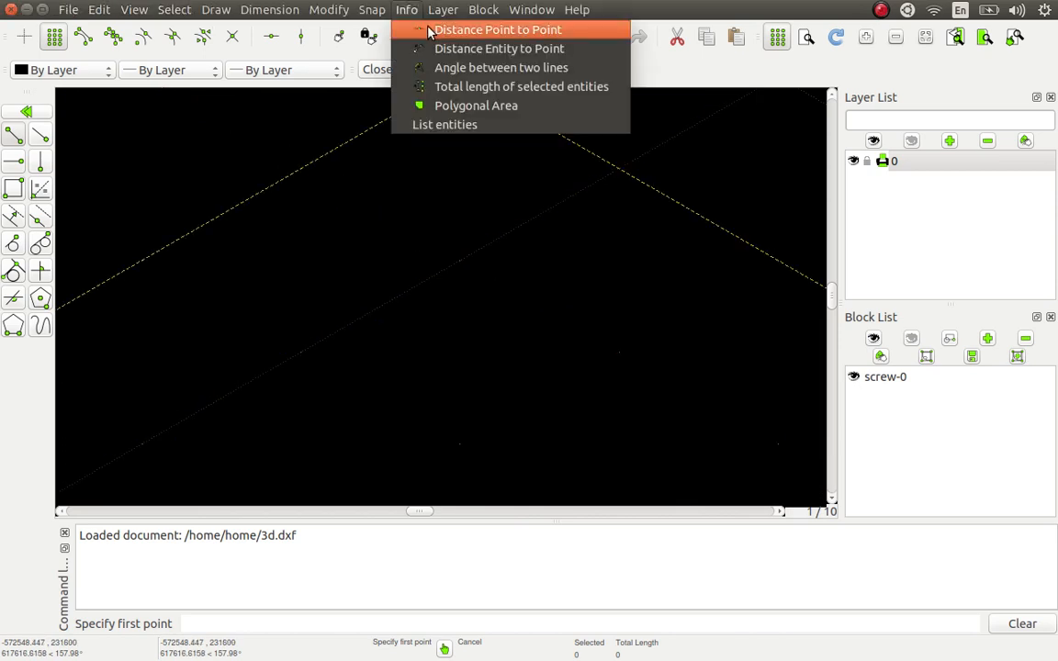
pyautogui.click(431, 29)
pyautogui.click(302, 169)
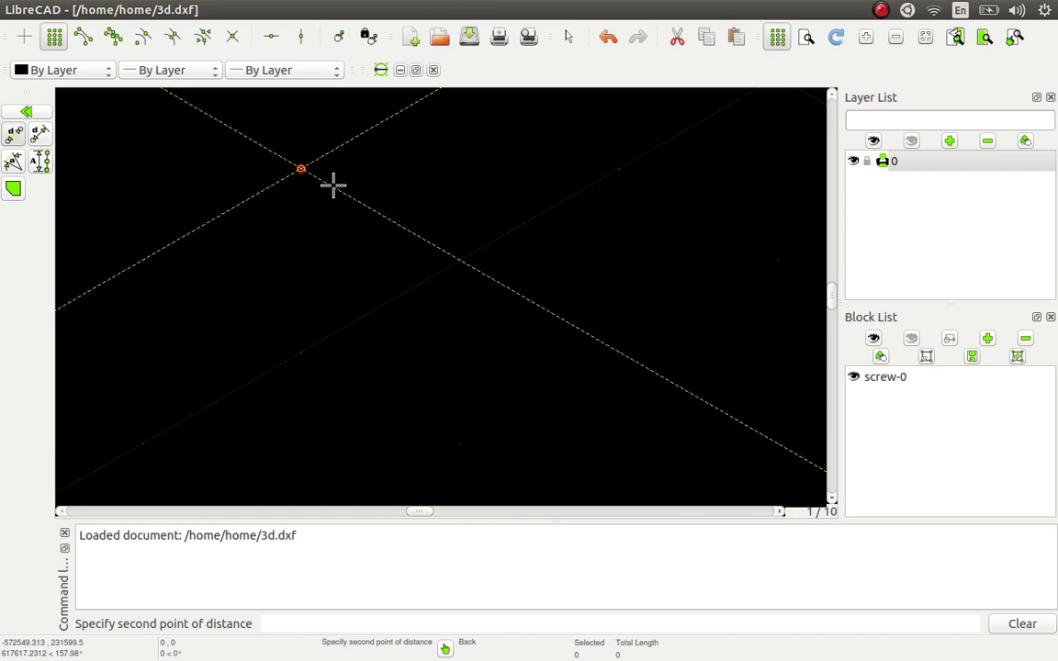
pyautogui.click(459, 261)
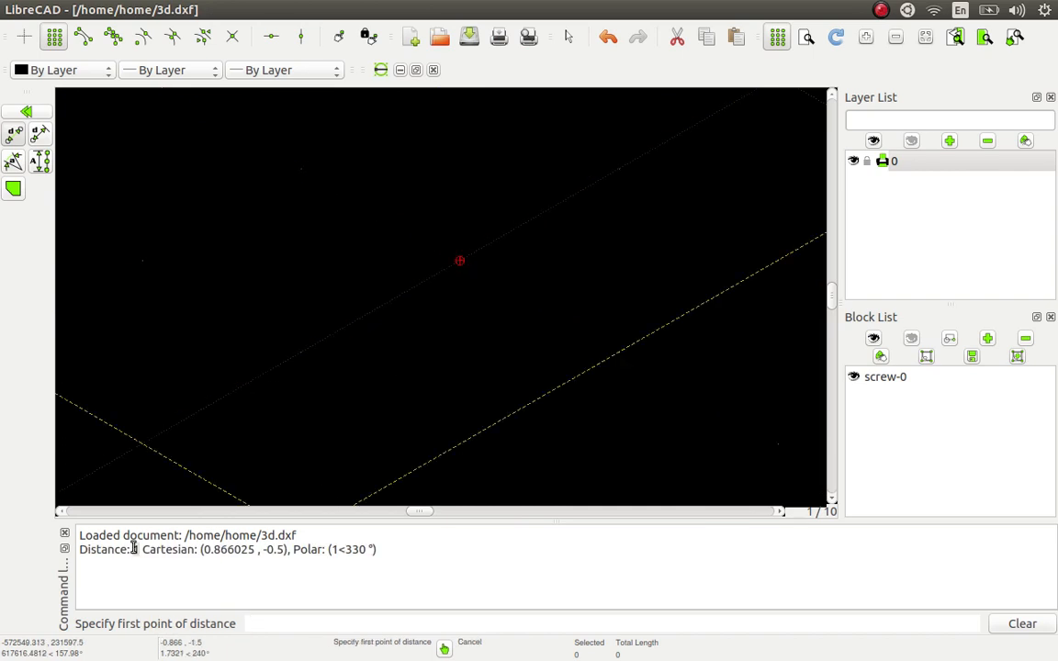
pyautogui.doubleClick(335, 550)
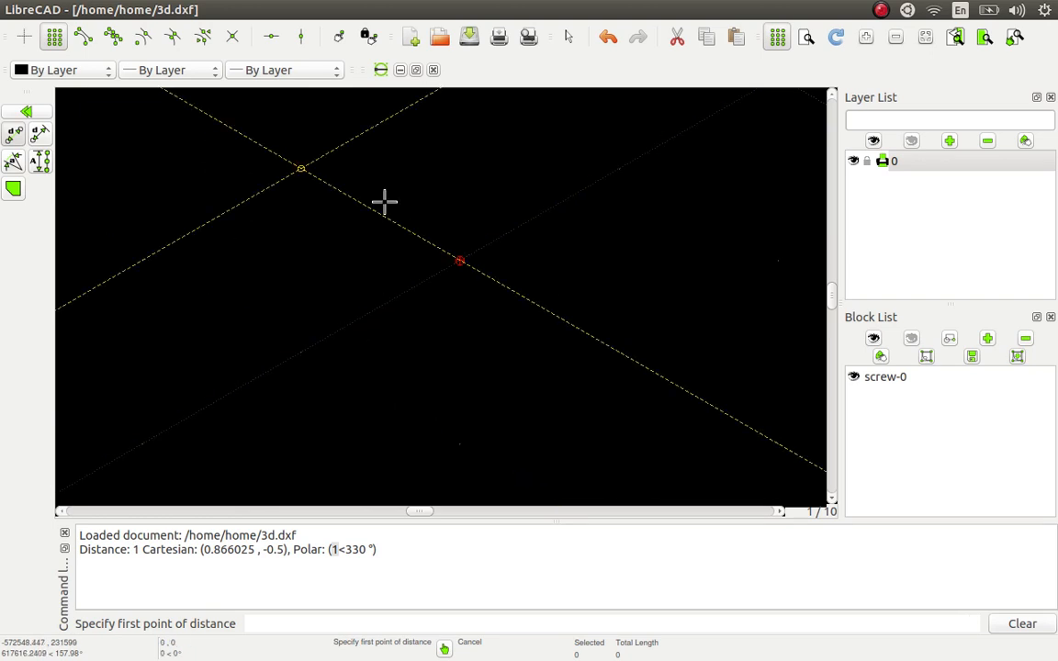
# - Measure the point-to-point distance between two adjacent isometric grid points at the 1000 / 10000 grid scale
pyautogui.scroll(-5, 392, 283)
pyautogui.scroll(-15, 392, 283)
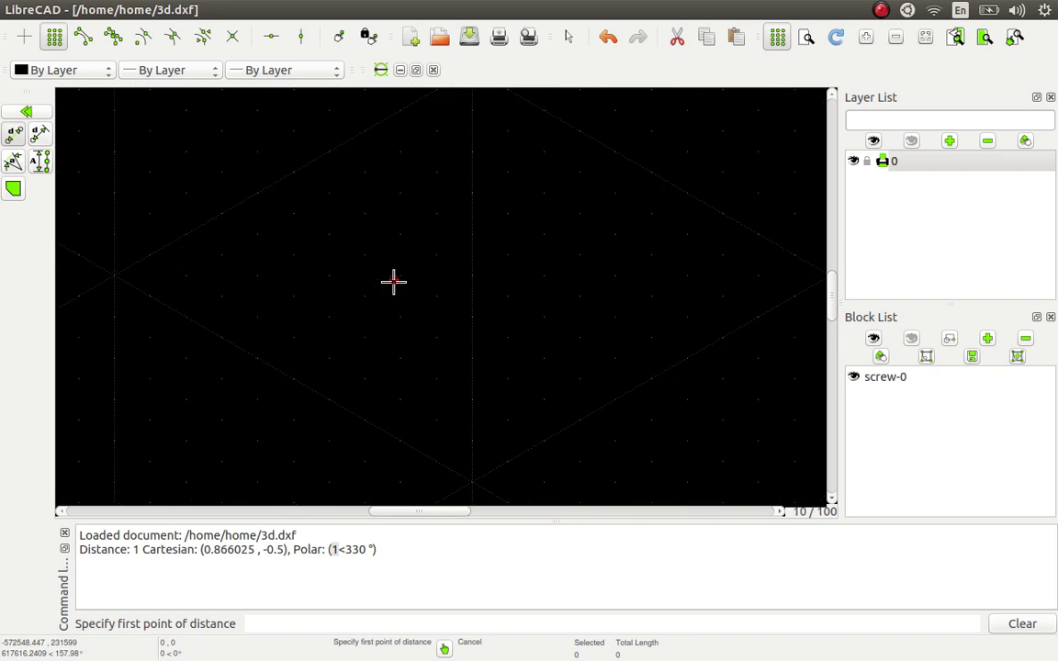
pyautogui.scroll(-15, 394, 281)
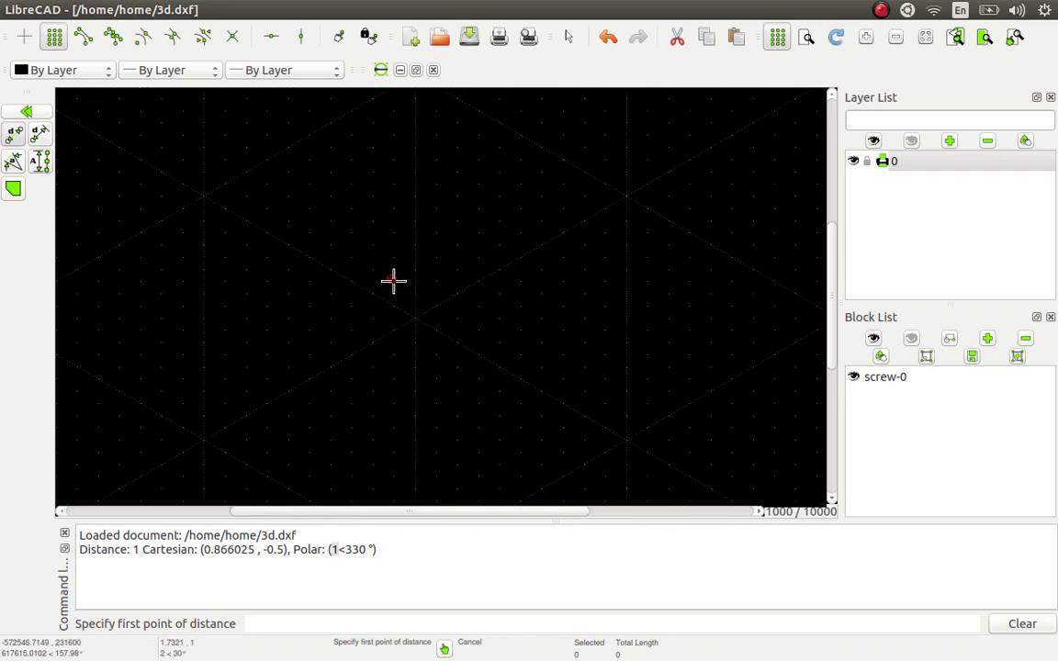
pyautogui.scroll(8, 394, 281)
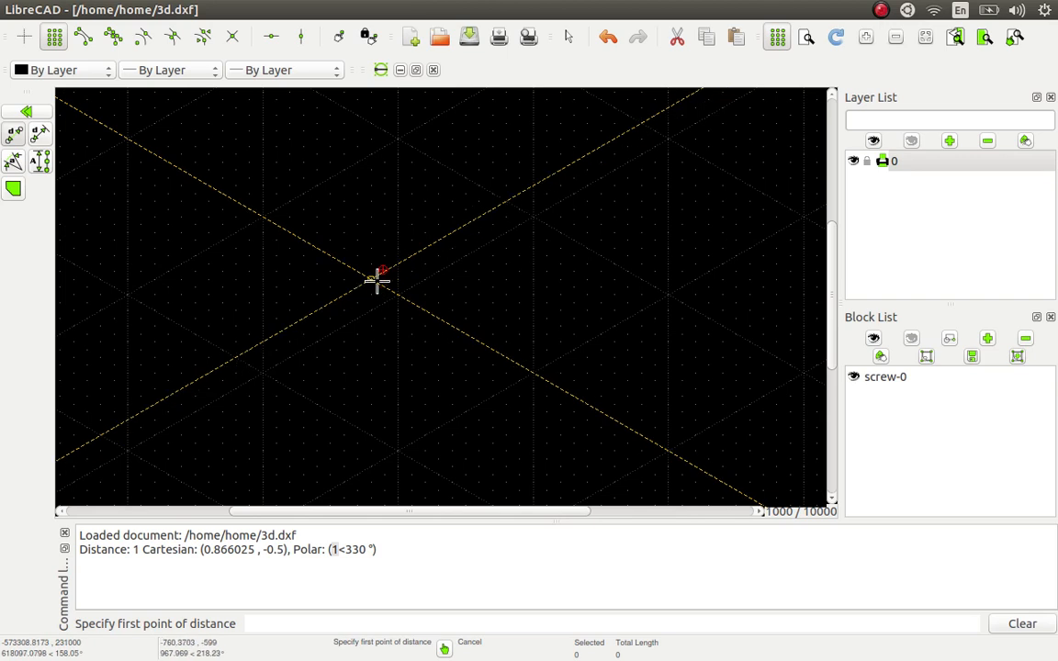
pyautogui.click(406, 9)
pyautogui.click(418, 29)
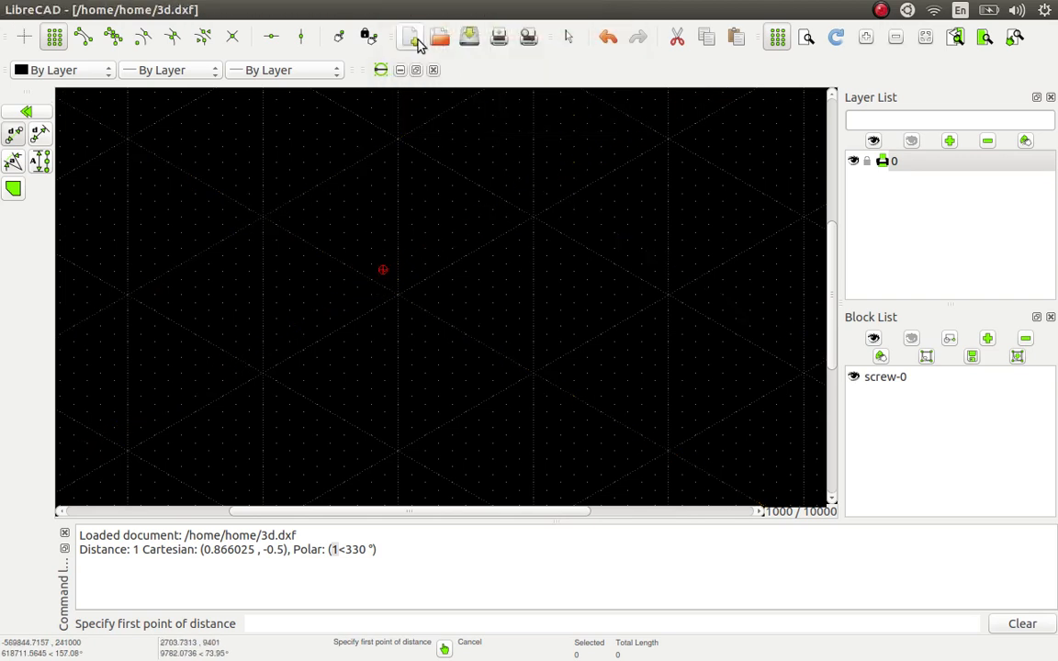
pyautogui.click(372, 284)
pyautogui.click(384, 288)
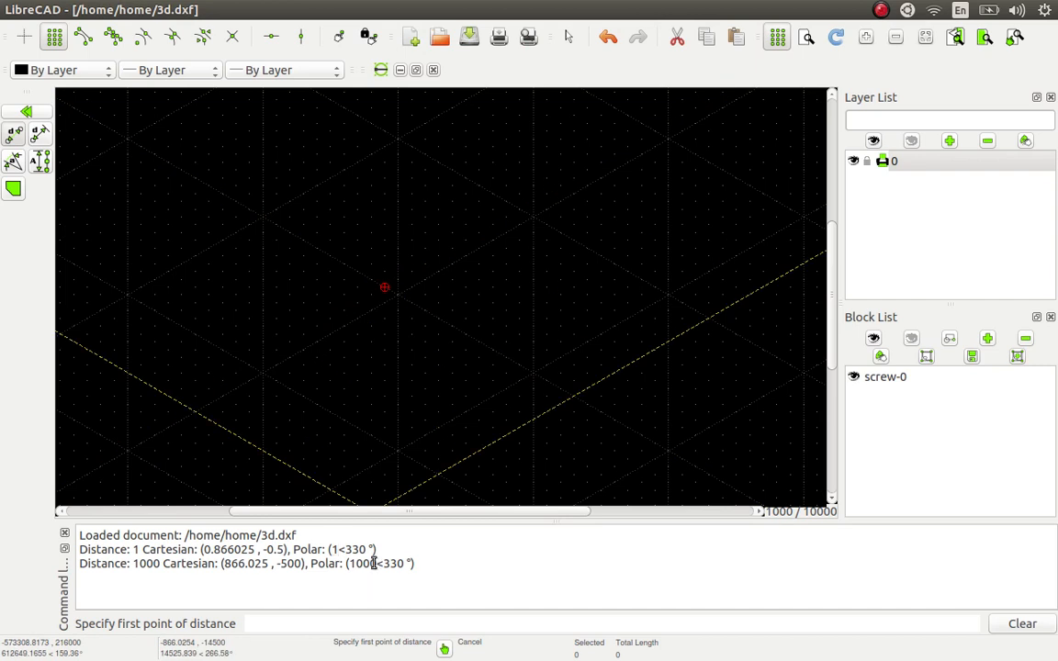
pyautogui.doubleClick(374, 563)
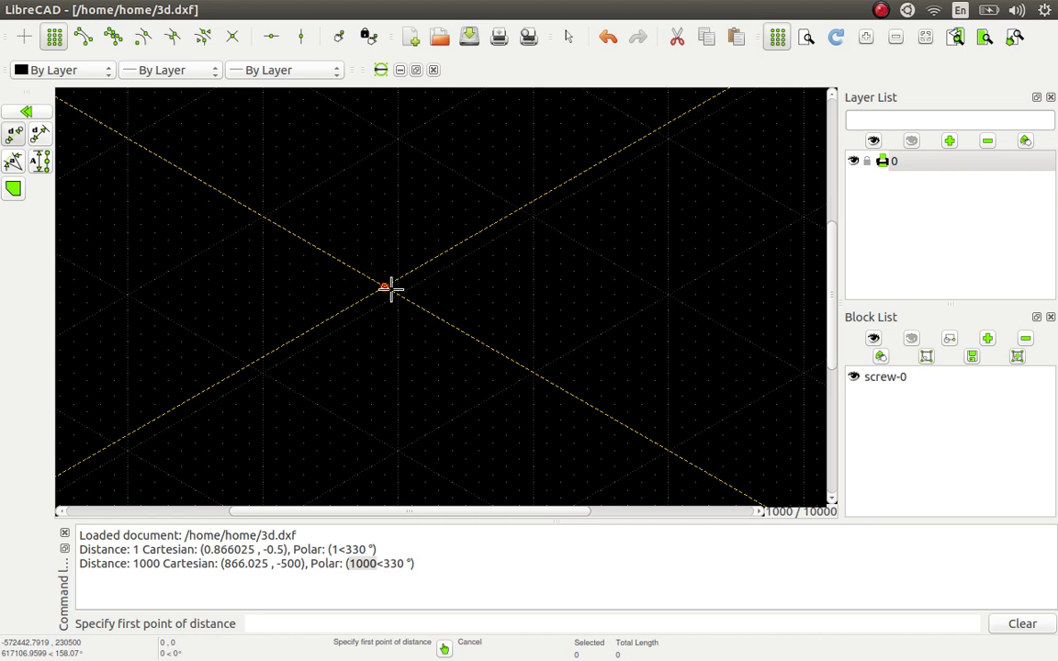
pyautogui.scroll(1, 391, 290)
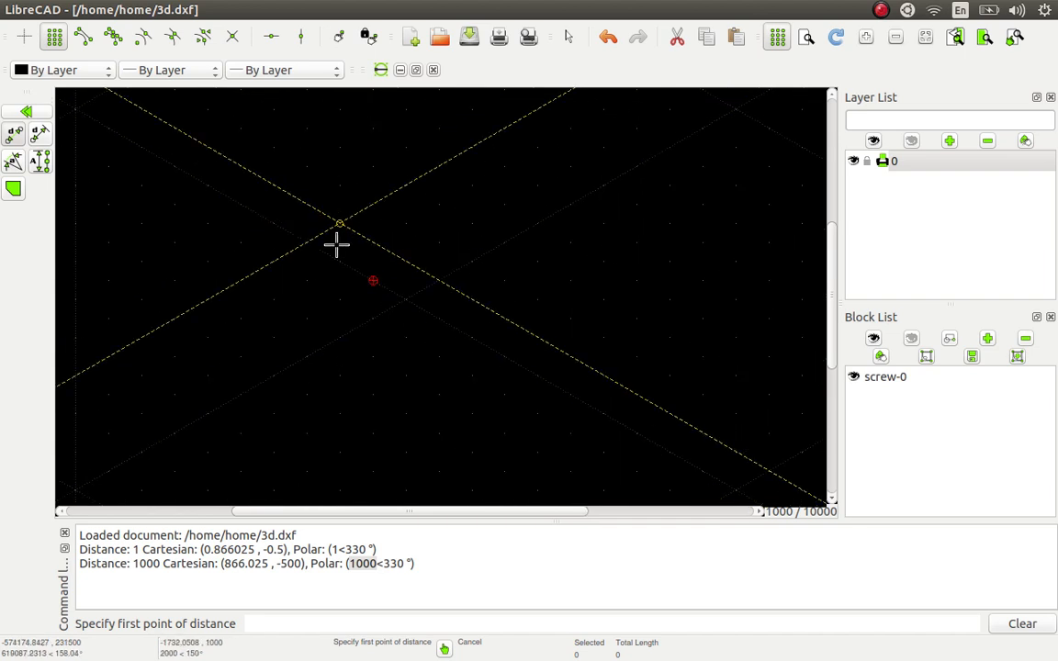
pyautogui.click(26, 111)
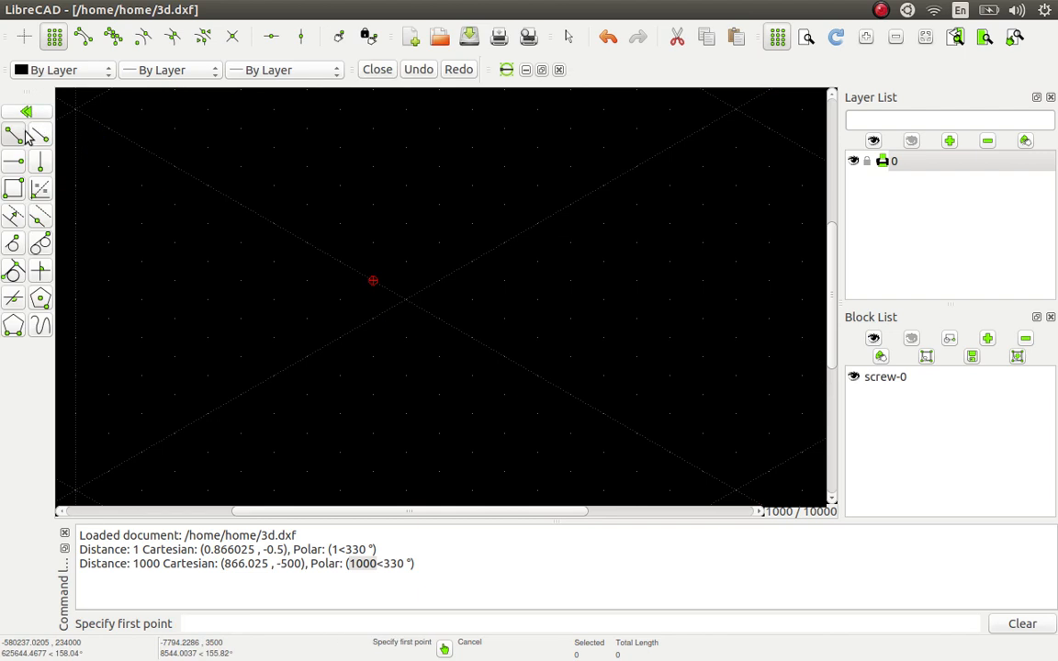
pyautogui.scroll(-5, 119, 195)
pyautogui.scroll(-5, 229, 203)
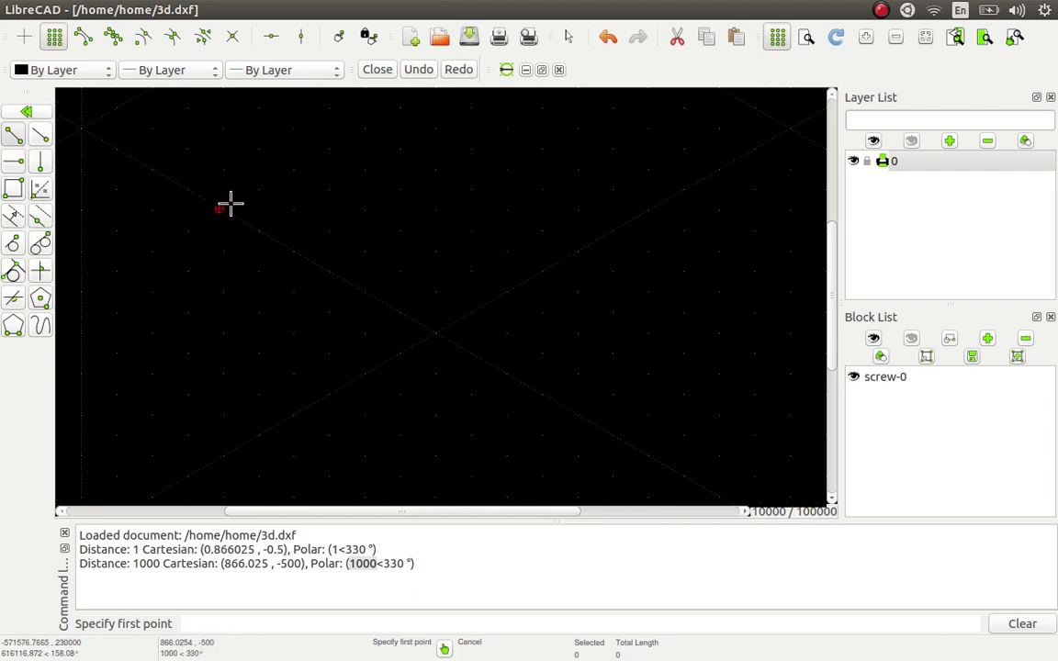
pyautogui.scroll(7, 685, 343)
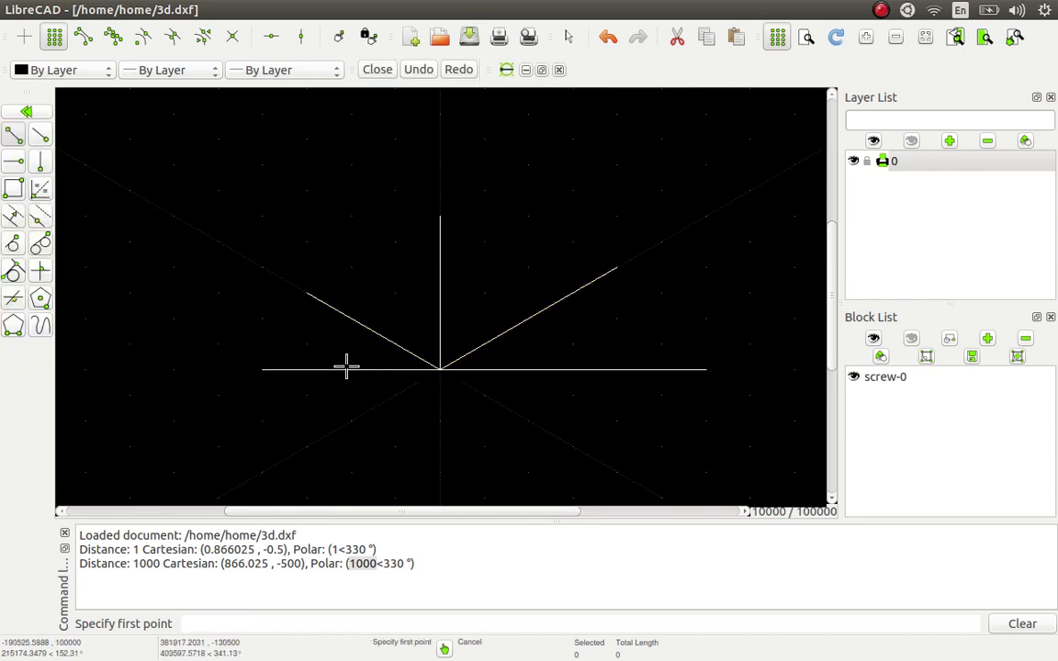
pyautogui.rightClick(389, 375)
pyautogui.rightClick(359, 375)
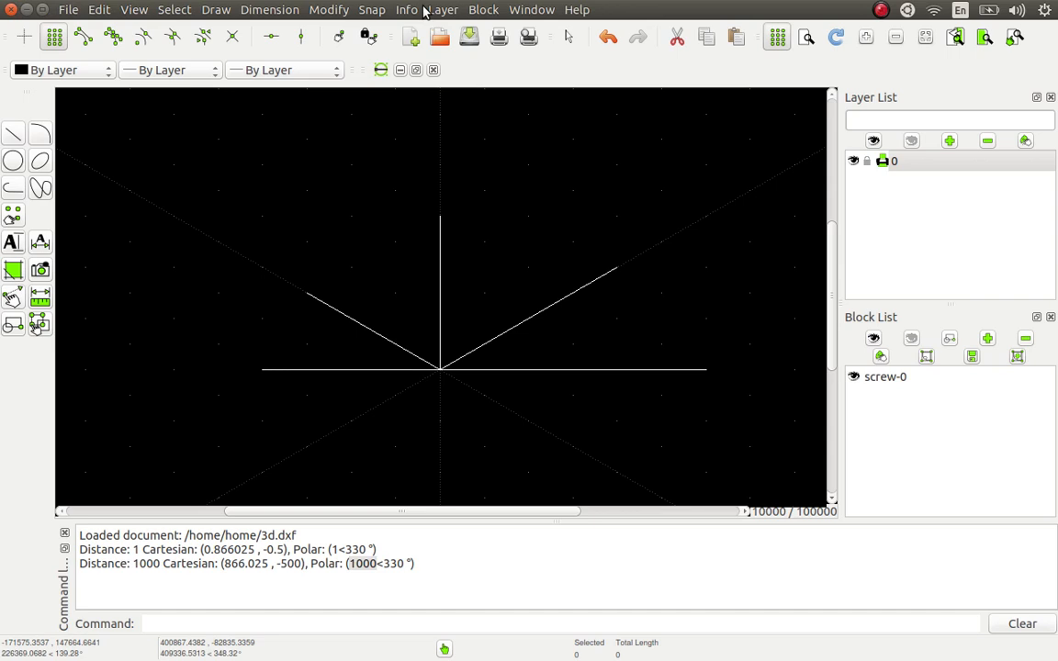
# - Measure the angle between the inclined line rising to the right and the horizontal baseline
pyautogui.click(406, 9)
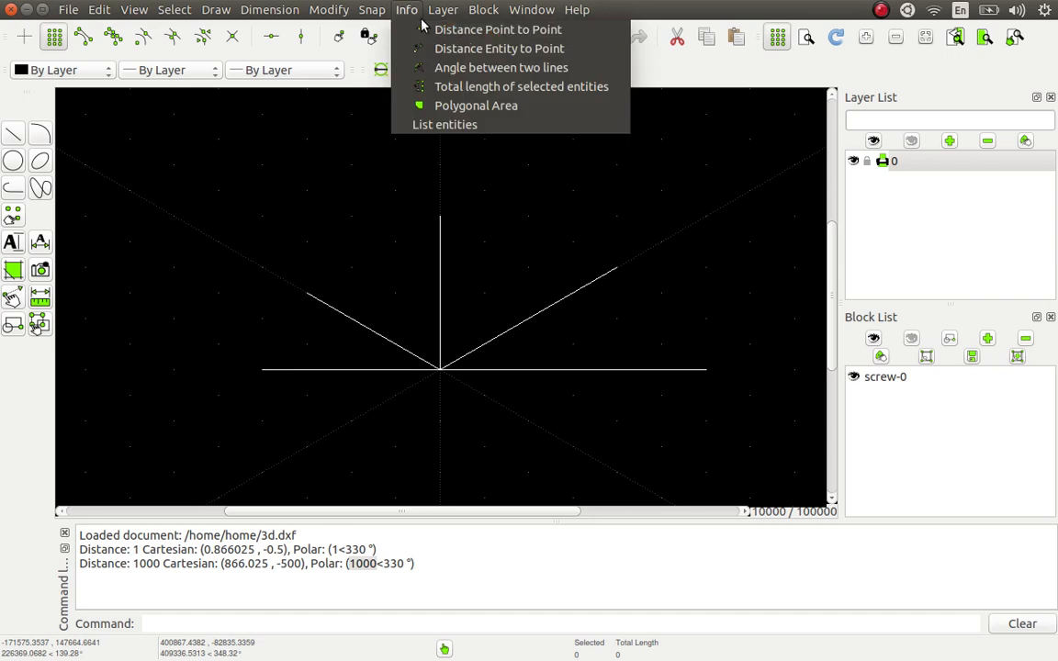
pyautogui.click(432, 67)
pyautogui.click(528, 318)
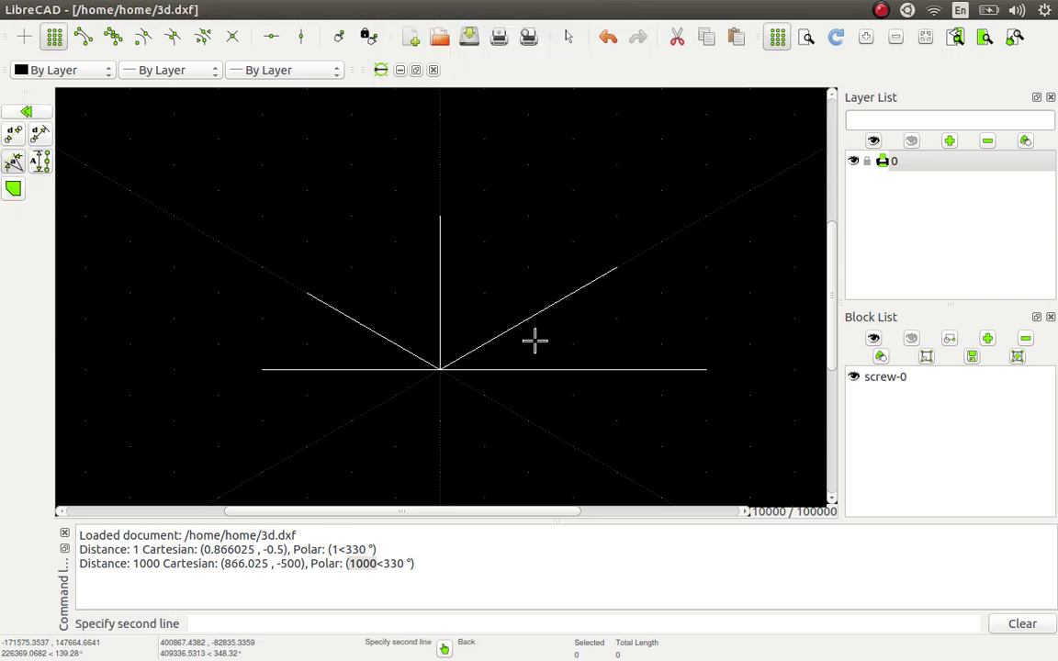
pyautogui.click(536, 370)
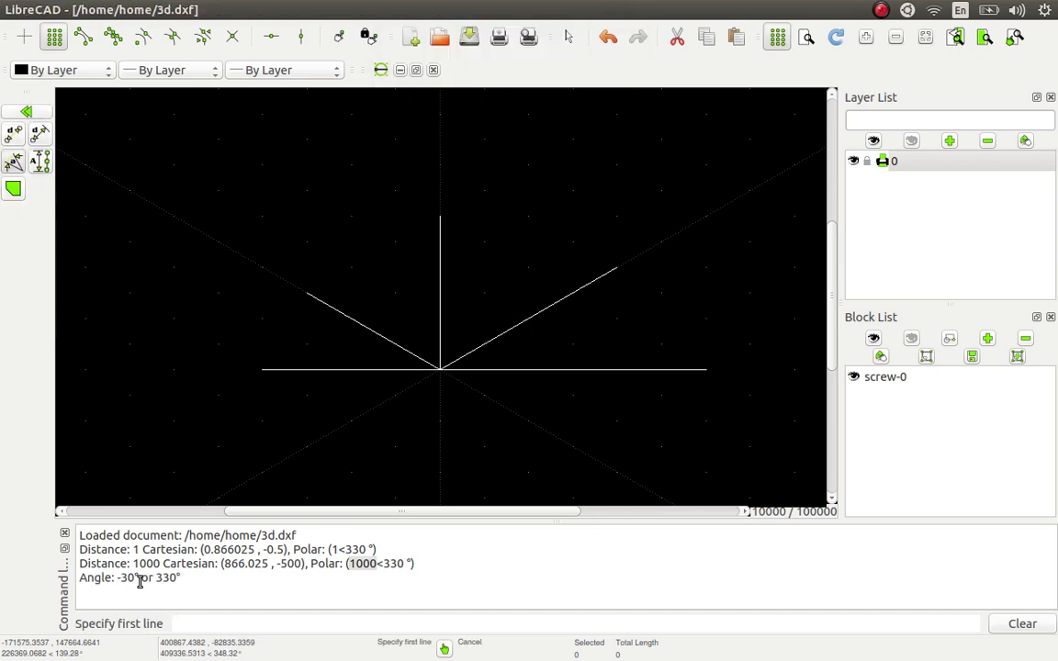
pyautogui.moveTo(136, 578); pyautogui.dragTo(116, 578)
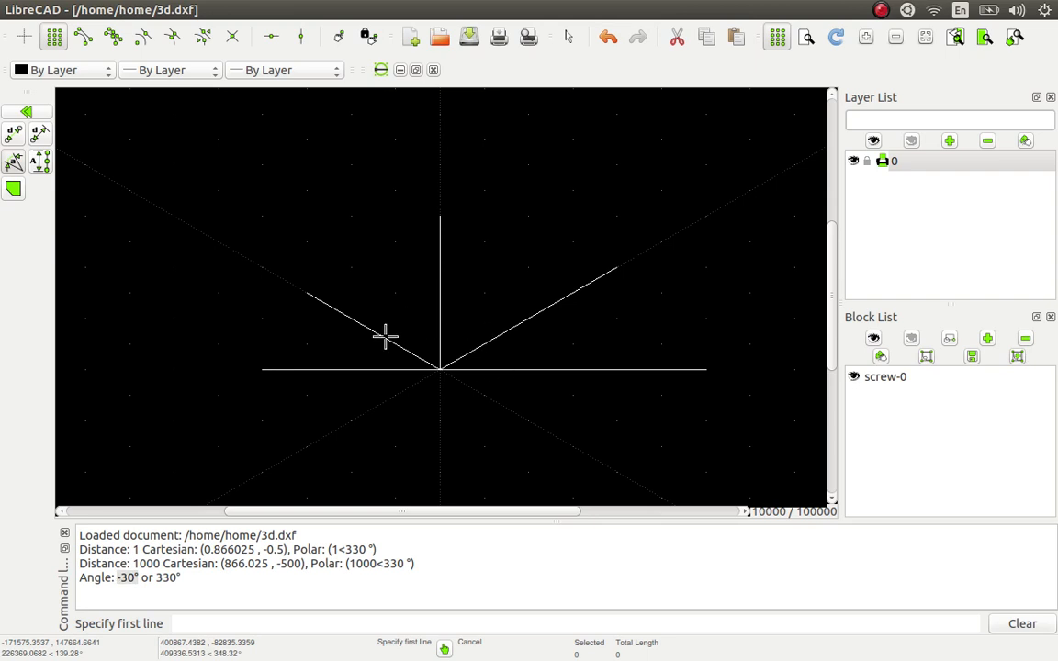
# - Compare the reference lines with the grid hidden and shown, and examine the isometric floor plan's walls and furniture
pyautogui.click(778, 36)
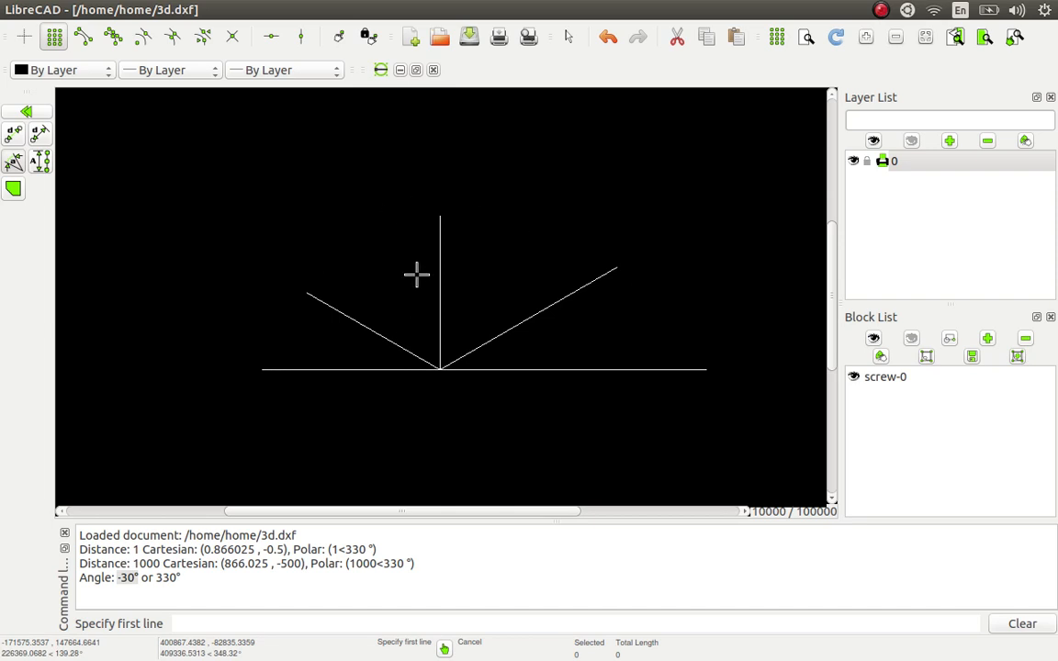
pyautogui.click(776, 36)
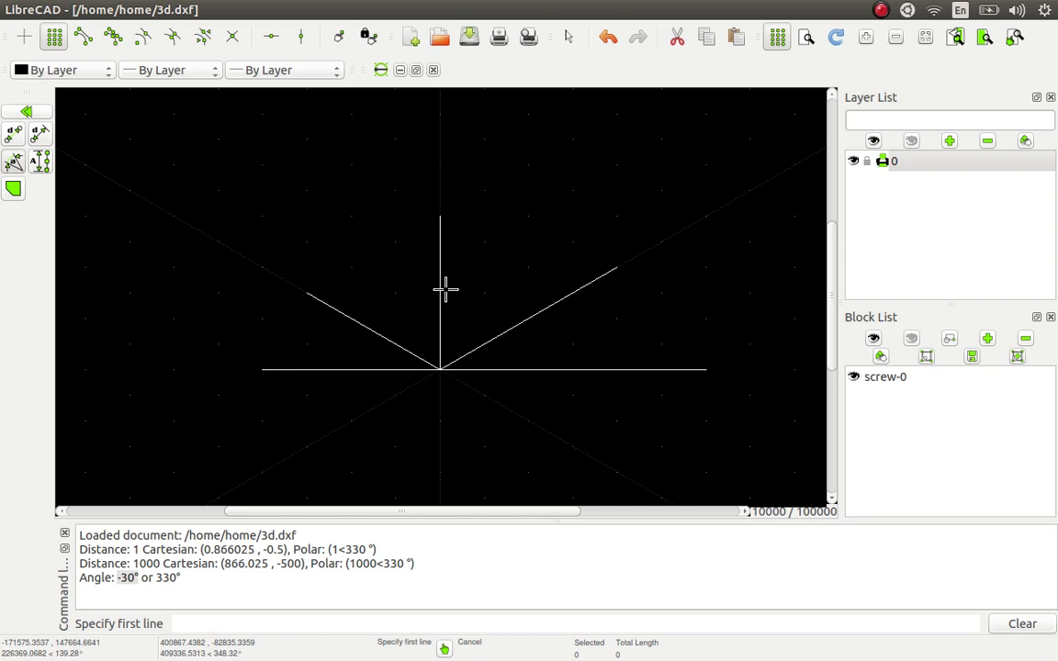
pyautogui.scroll(-7, 314, 261)
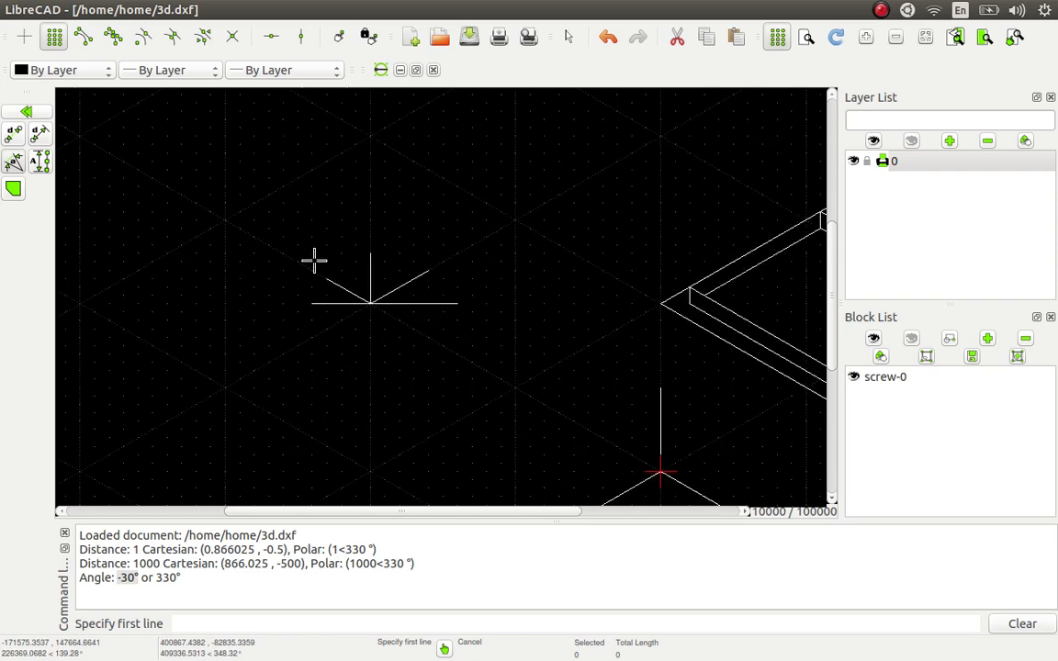
pyautogui.scroll(-3, 314, 261)
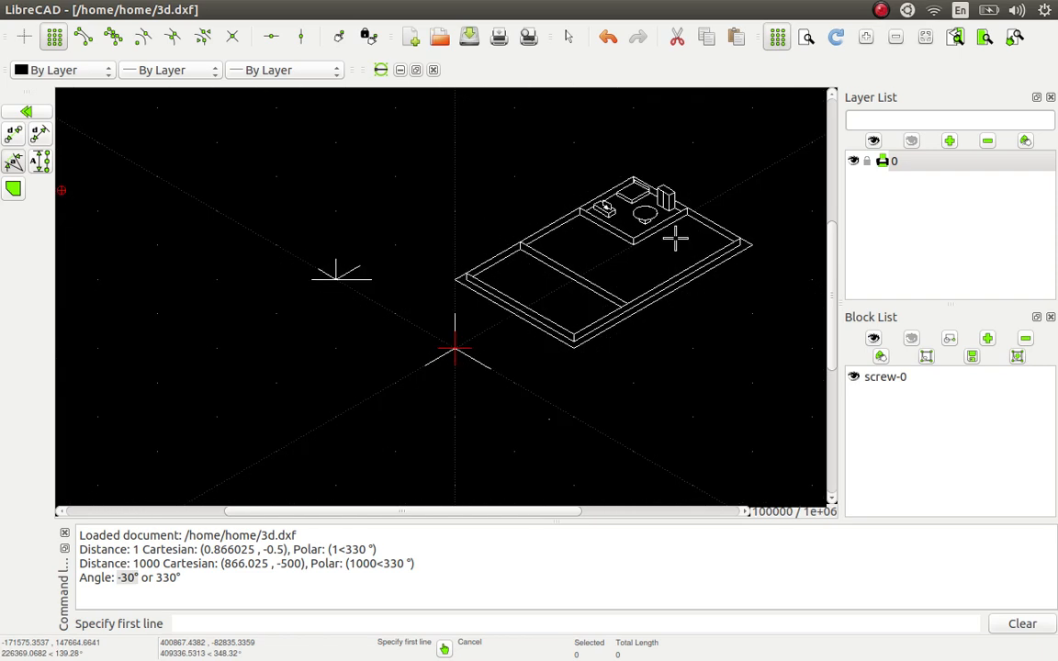
pyautogui.scroll(5, 671, 220)
pyautogui.scroll(-1, 669, 219)
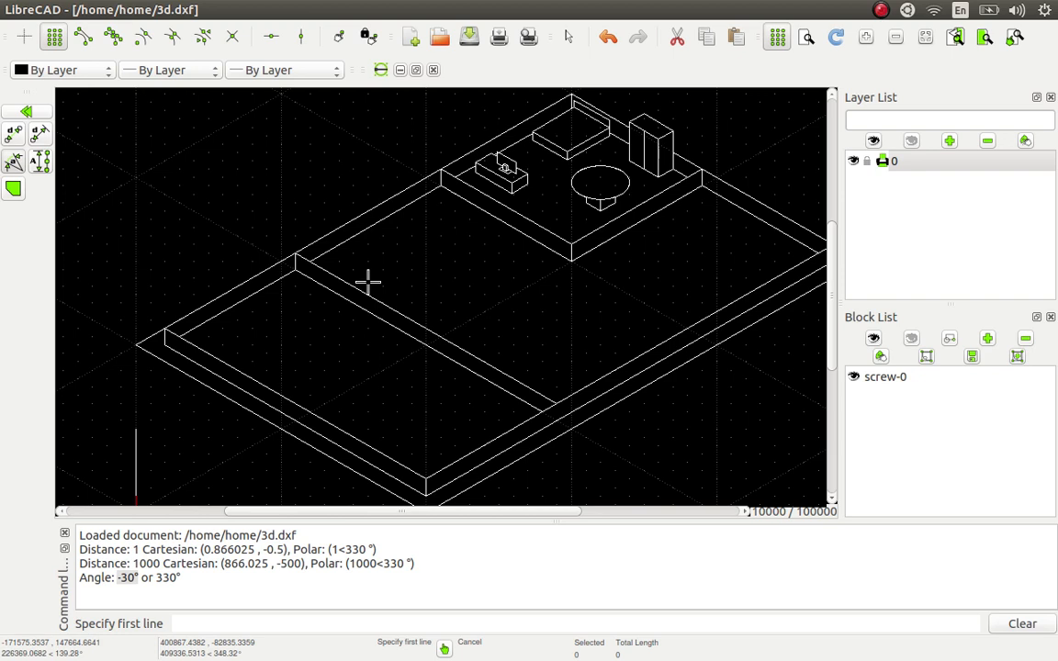
pyautogui.scroll(-1, 368, 283)
pyautogui.scroll(-1, 391, 272)
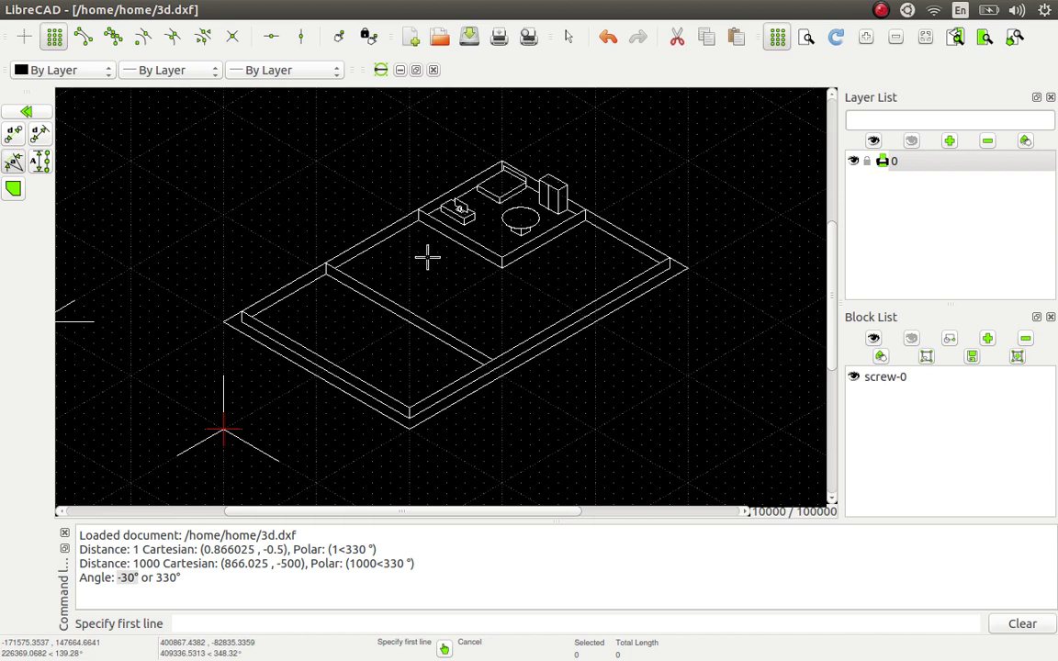
pyautogui.scroll(-1, 429, 266)
pyautogui.scroll(1, 446, 352)
pyautogui.scroll(1, 446, 352)
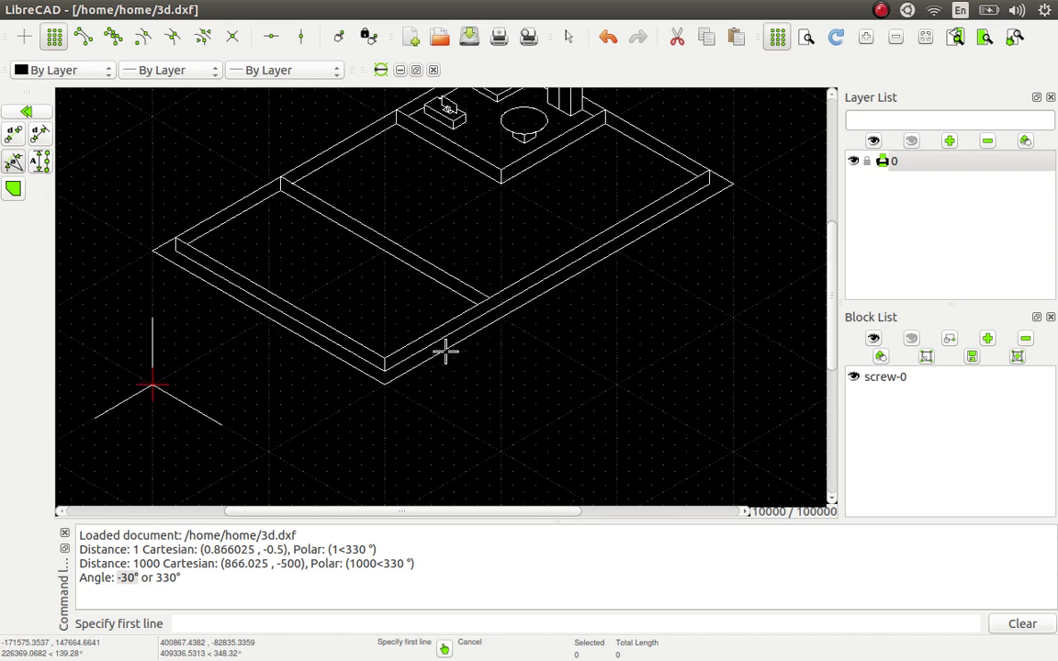
pyautogui.scroll(1, 446, 364)
pyautogui.scroll(-1, 355, 367)
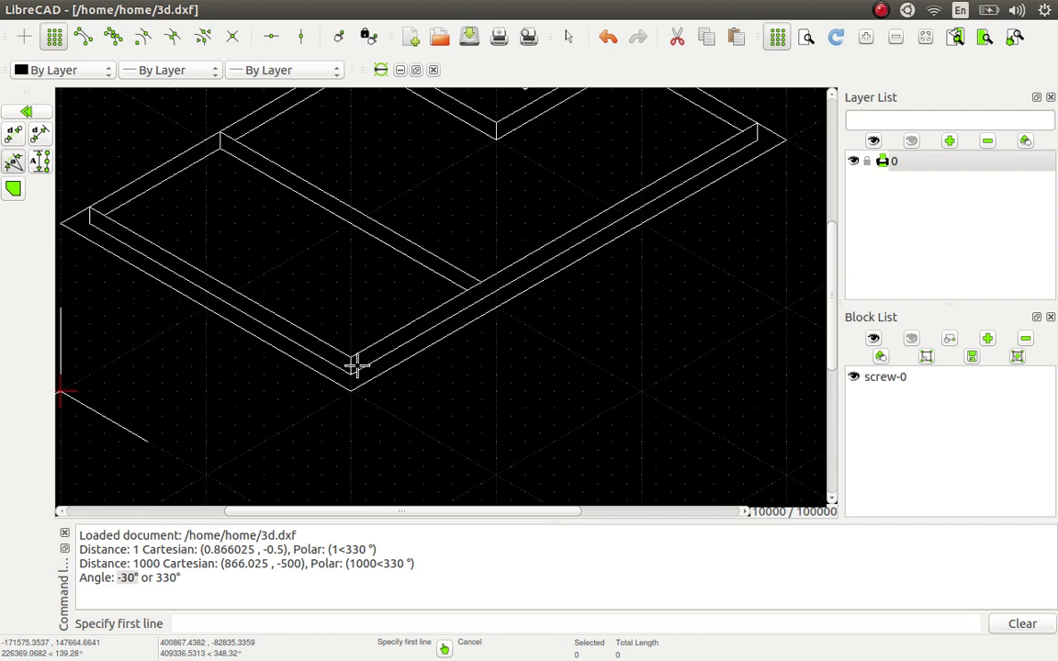
# - Draw a two-point line from the grid point 259807.6211, -50000, running 300000 units at 30° beside the floor plan
pyautogui.click(25, 111)
pyautogui.click(14, 133)
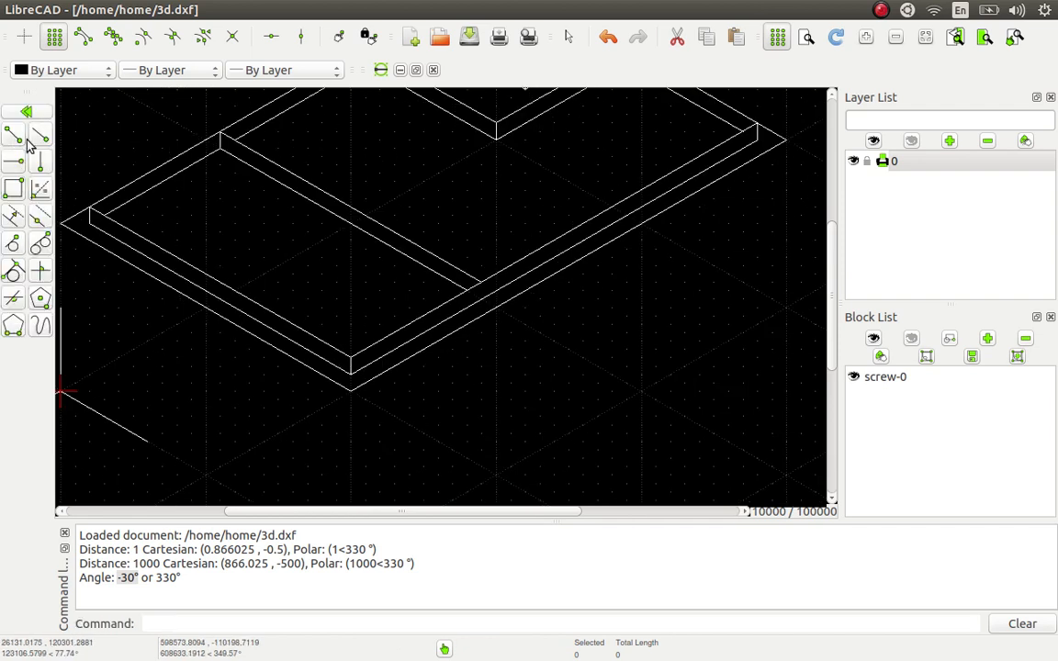
pyautogui.click(13, 135)
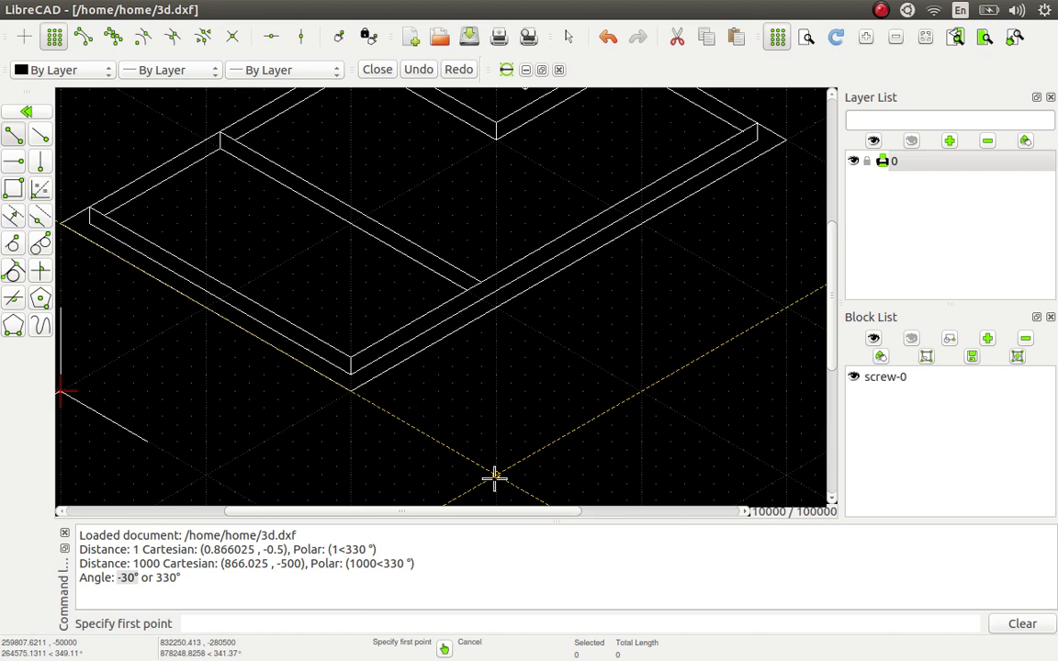
pyautogui.click(495, 476)
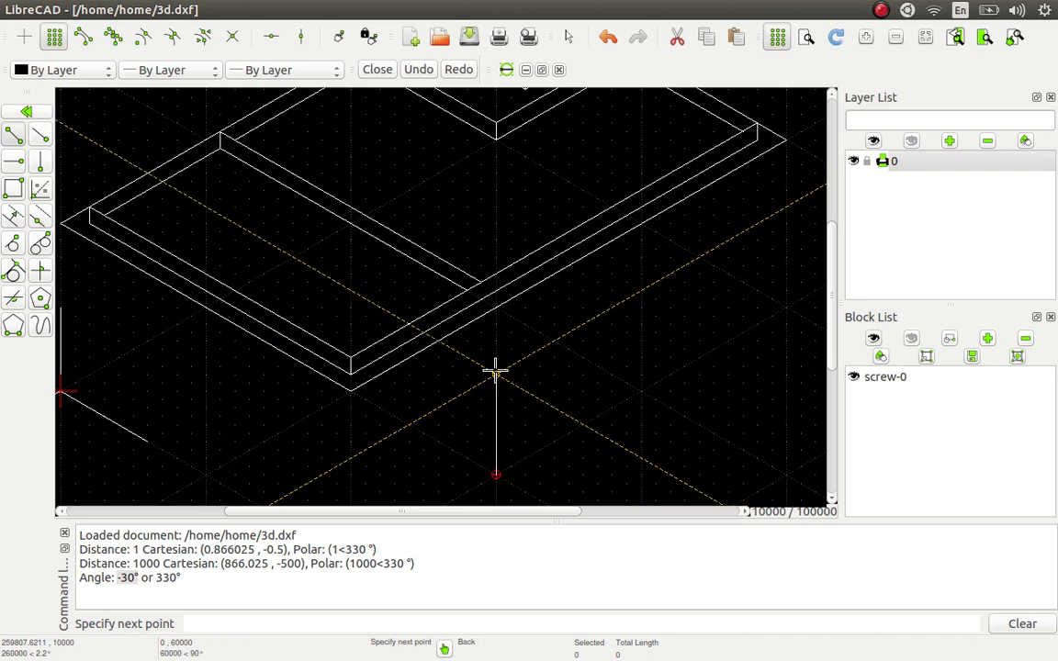
pyautogui.scroll(-6, 391, 393)
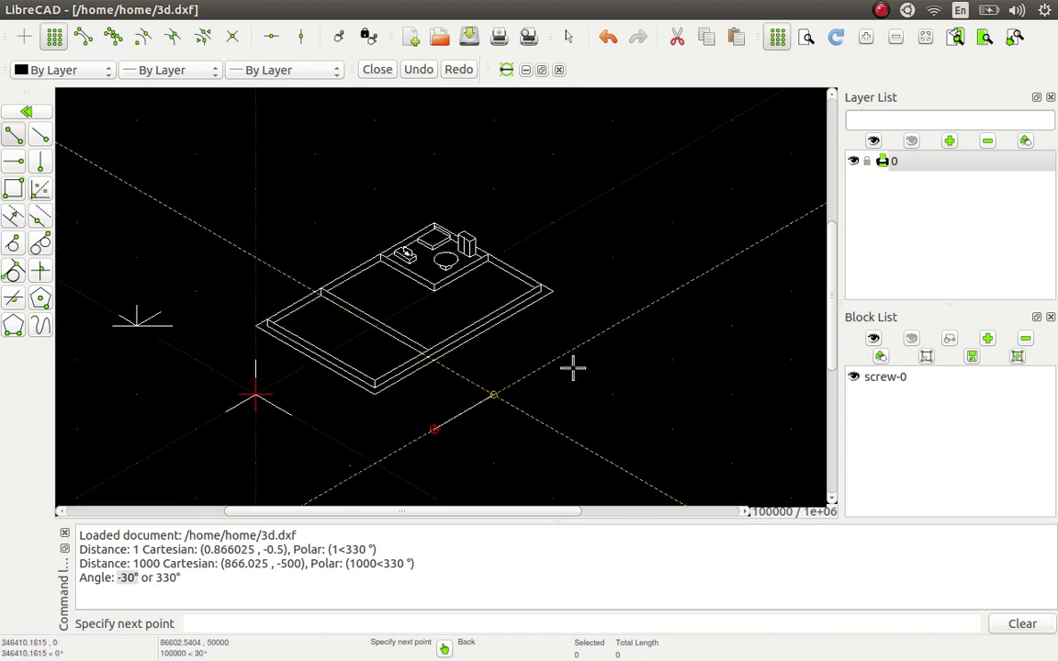
pyautogui.scroll(1, 602, 345)
pyautogui.scroll(1, 602, 344)
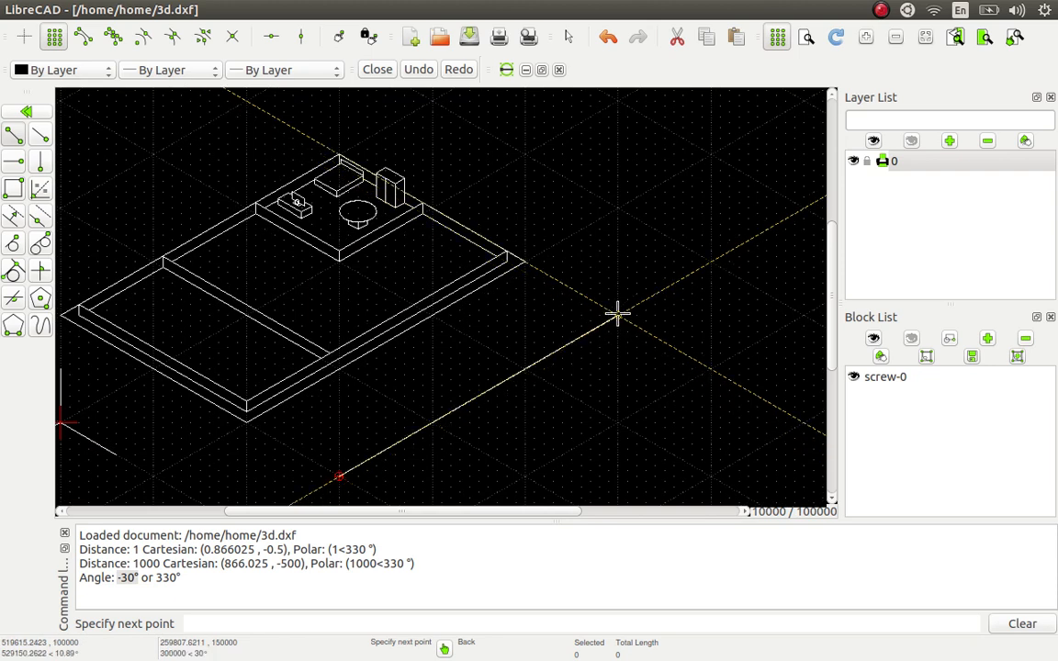
pyautogui.click(617, 314)
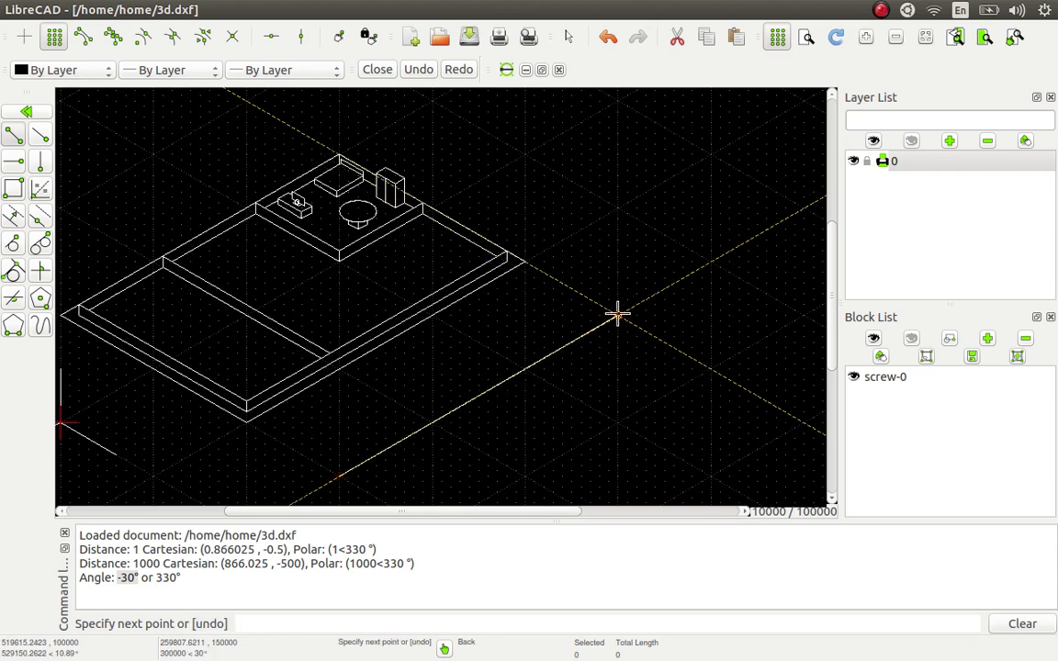
# - Close the base parallelogram with edges of 200000 at 330°, 300000 at 210° and 200000 at 150°, ending at the starting corner
pyautogui.scroll(-2, 617, 314)
pyautogui.scroll(2, 617, 314)
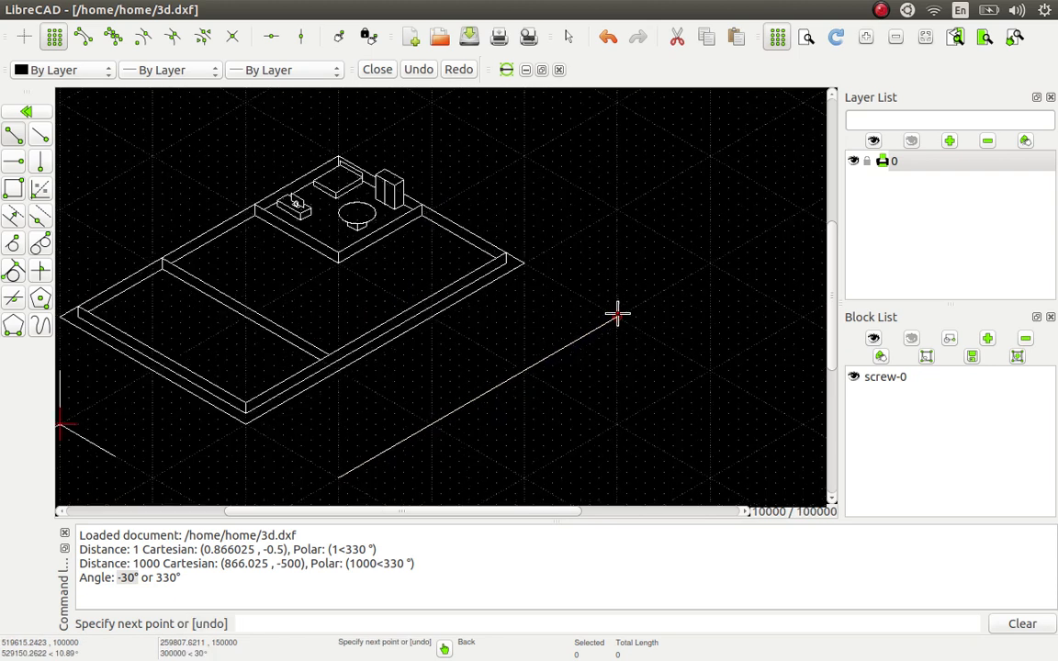
pyautogui.click(801, 422)
pyautogui.scroll(-2, 801, 423)
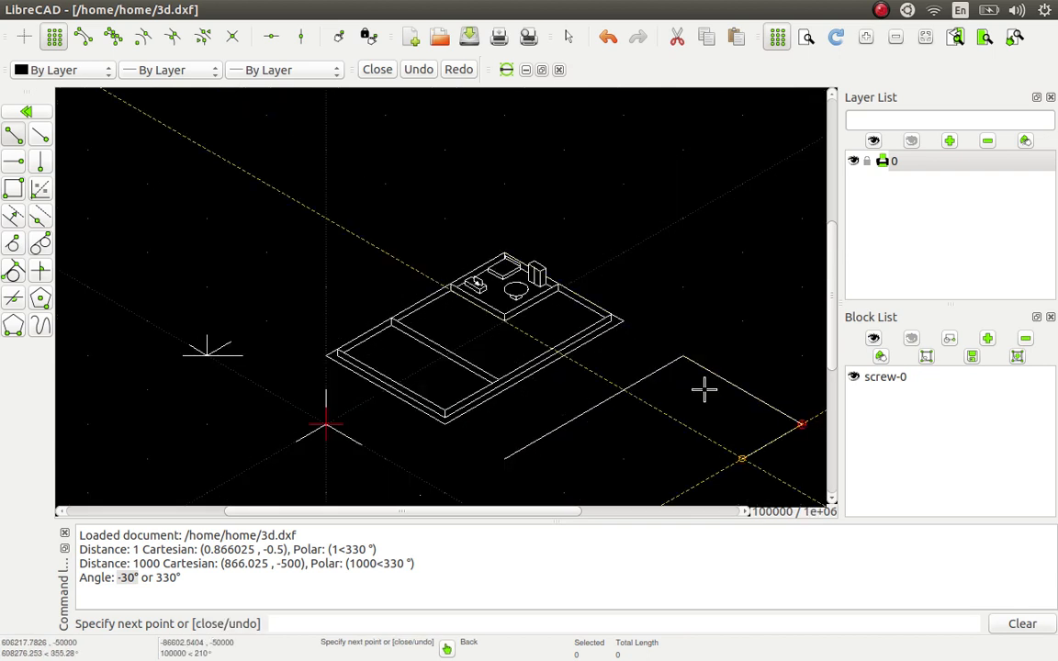
pyautogui.scroll(-2, 704, 390)
pyautogui.scroll(3, 669, 487)
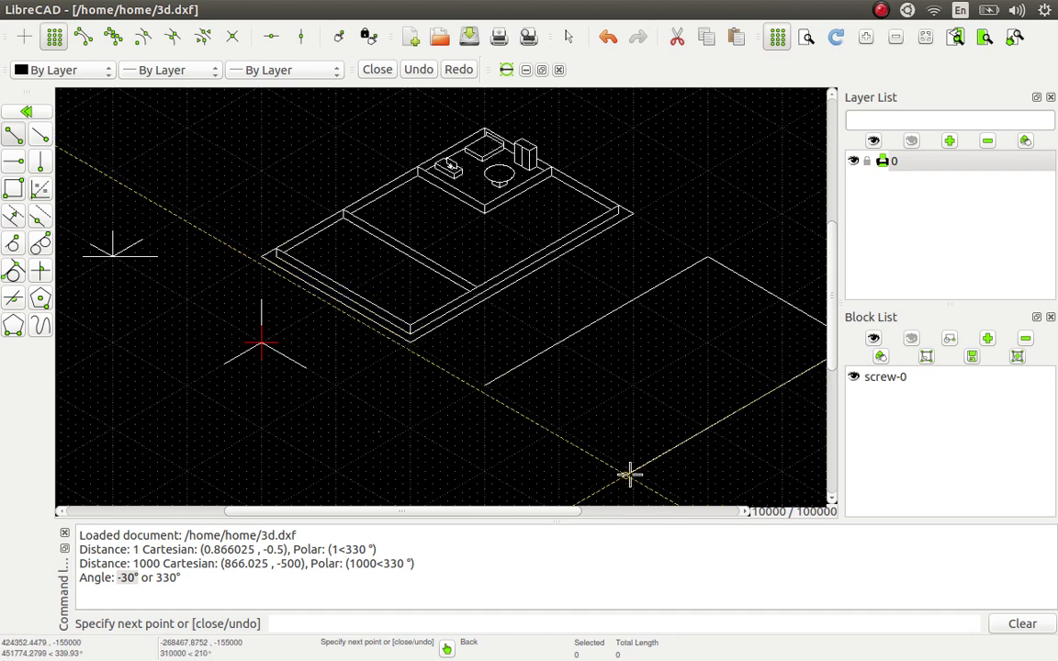
pyautogui.scroll(2, 630, 474)
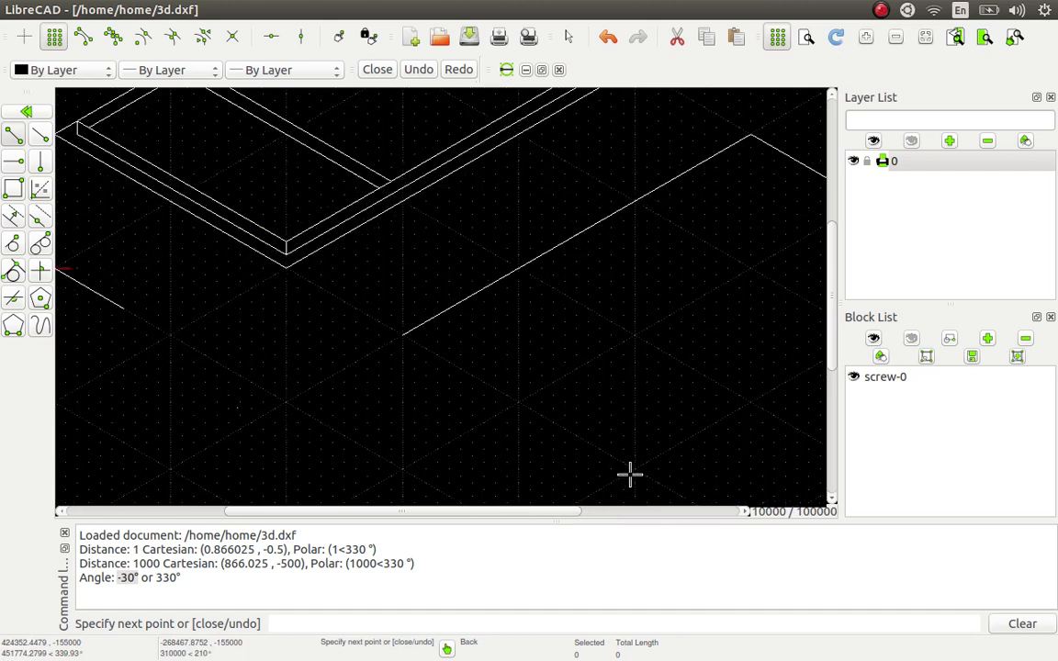
pyautogui.click(635, 470)
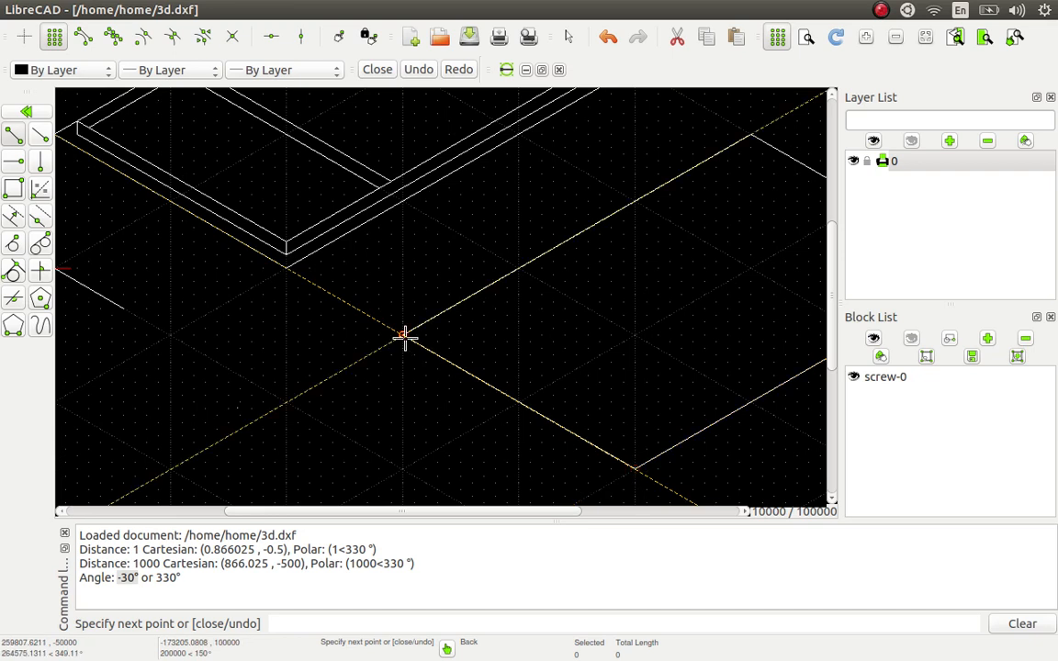
pyautogui.click(403, 336)
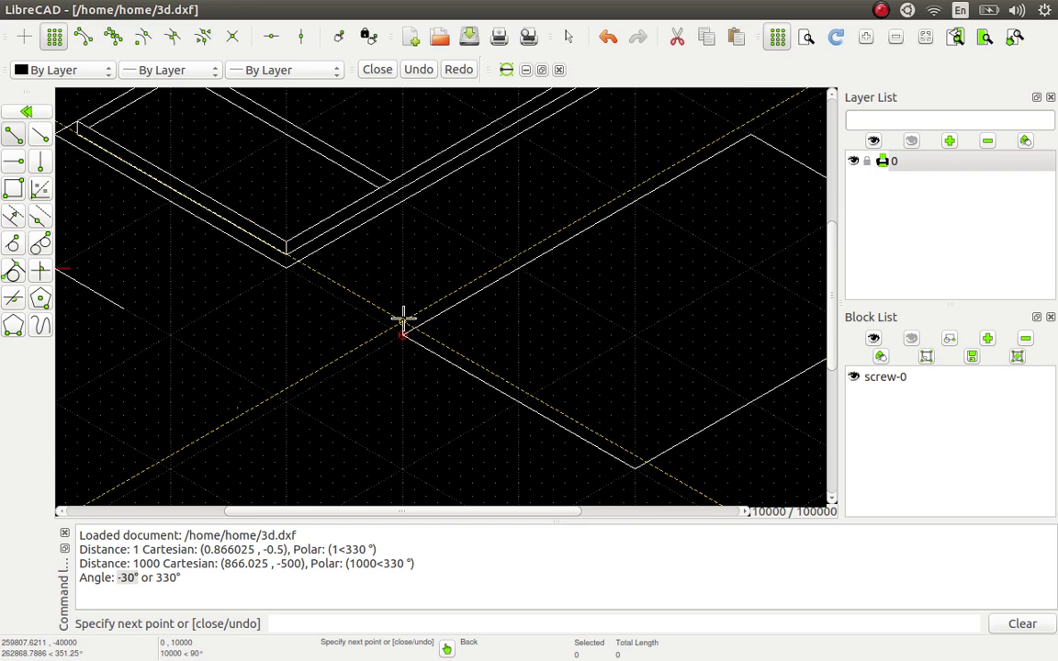
# - Draw a 10000-unit vertical edge up from the starting corner and trace a matching 300000 by 200000 outline above the base
pyautogui.scroll(-1, 380, 377)
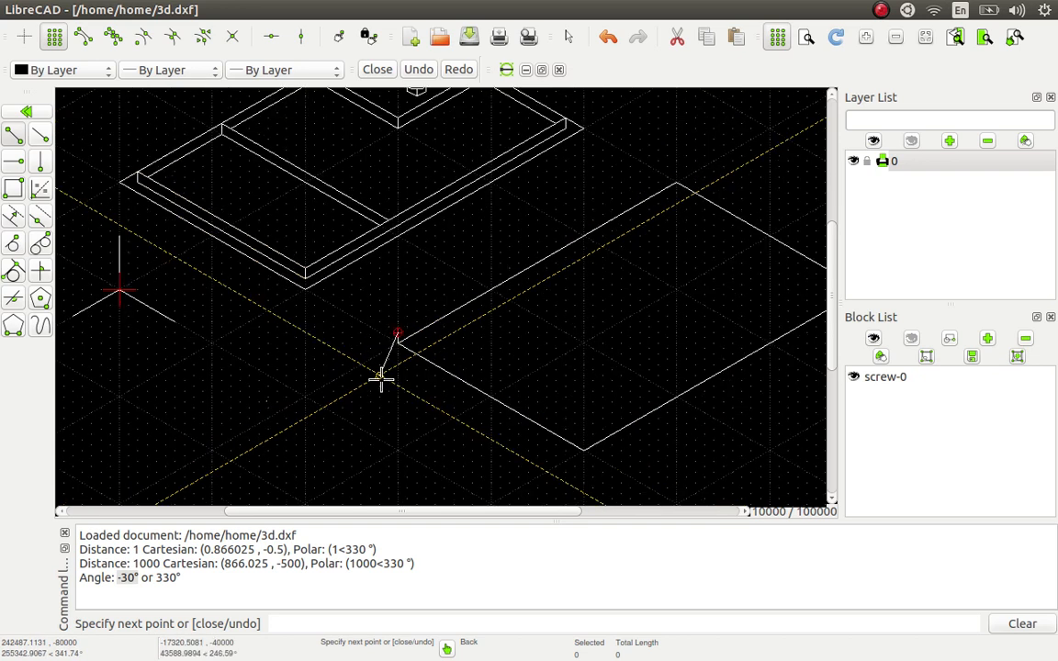
pyautogui.click(677, 171)
pyautogui.scroll(-1, 584, 217)
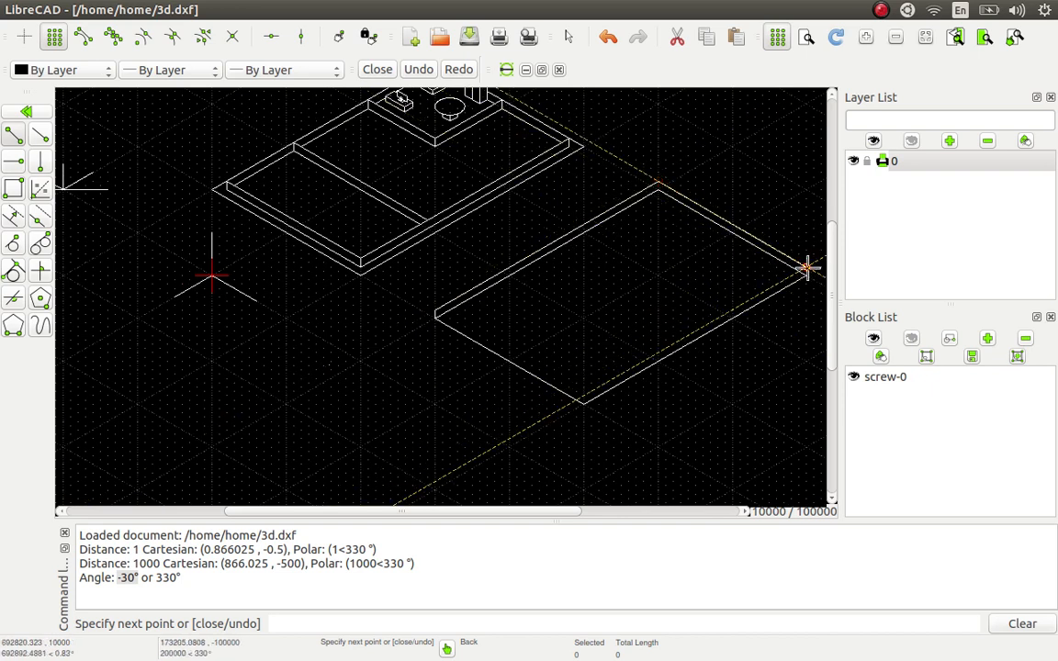
pyautogui.click(807, 267)
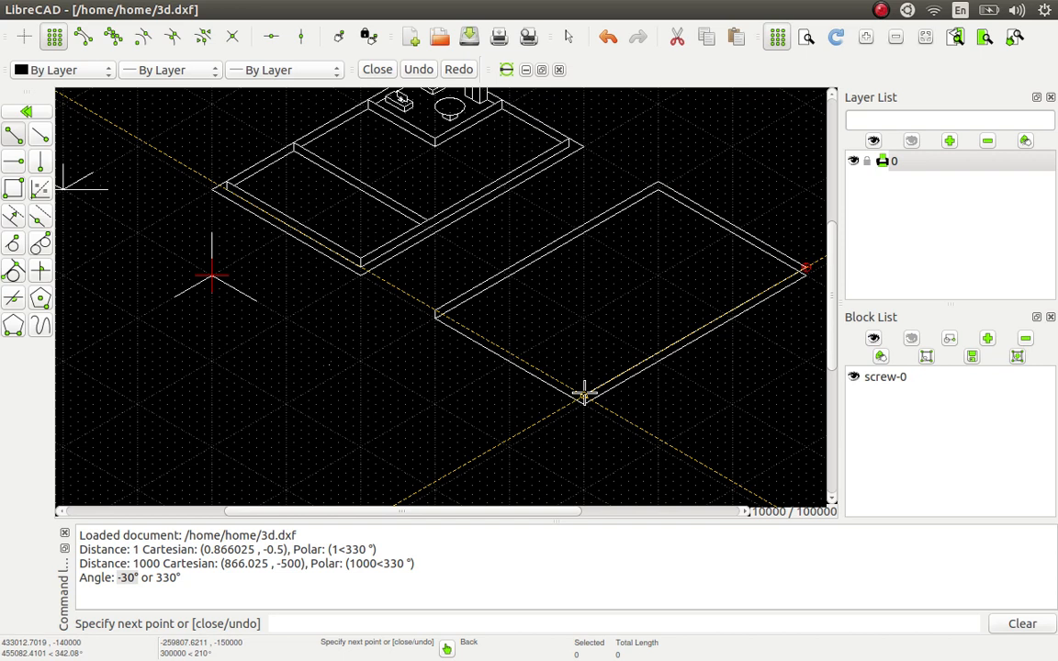
pyautogui.click(585, 395)
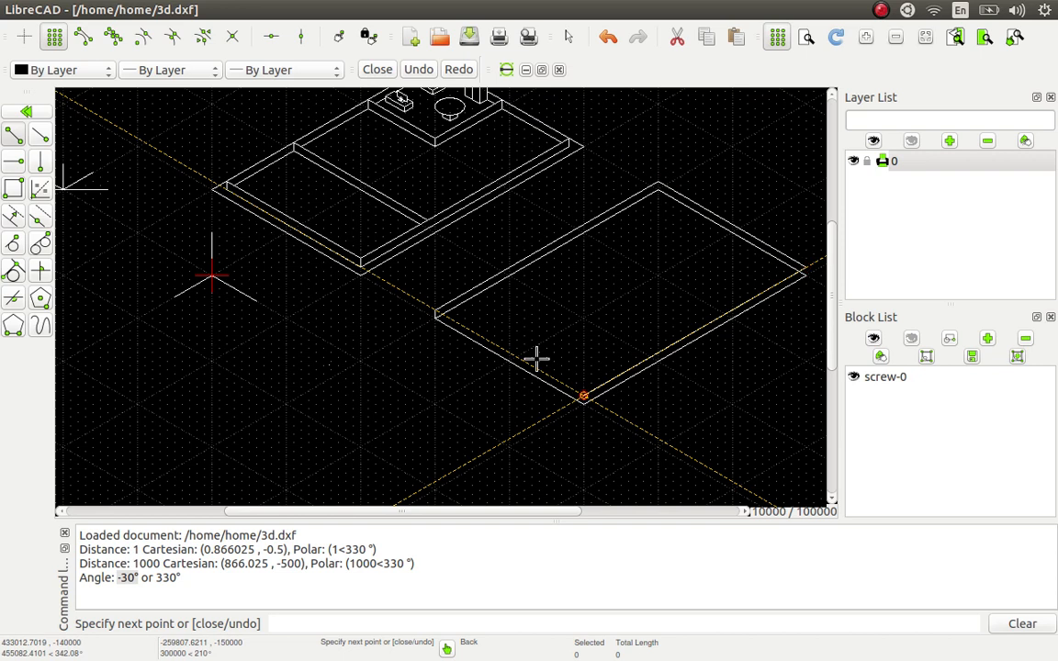
pyautogui.click(433, 311)
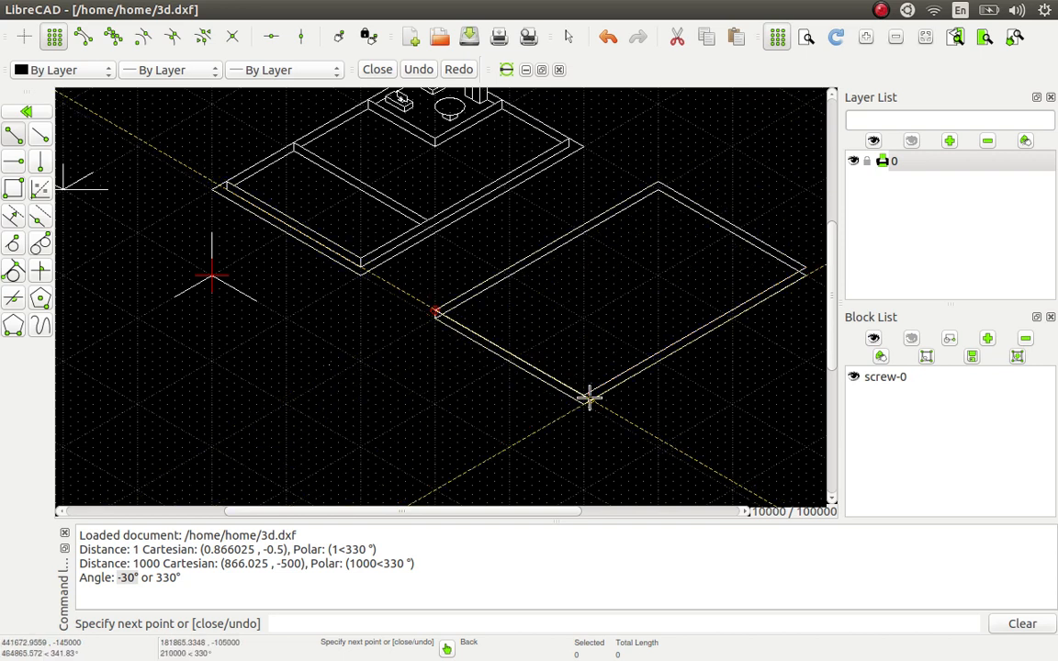
pyautogui.scroll(1, 588, 418)
pyautogui.scroll(1, 587, 432)
pyautogui.rightClick(586, 401)
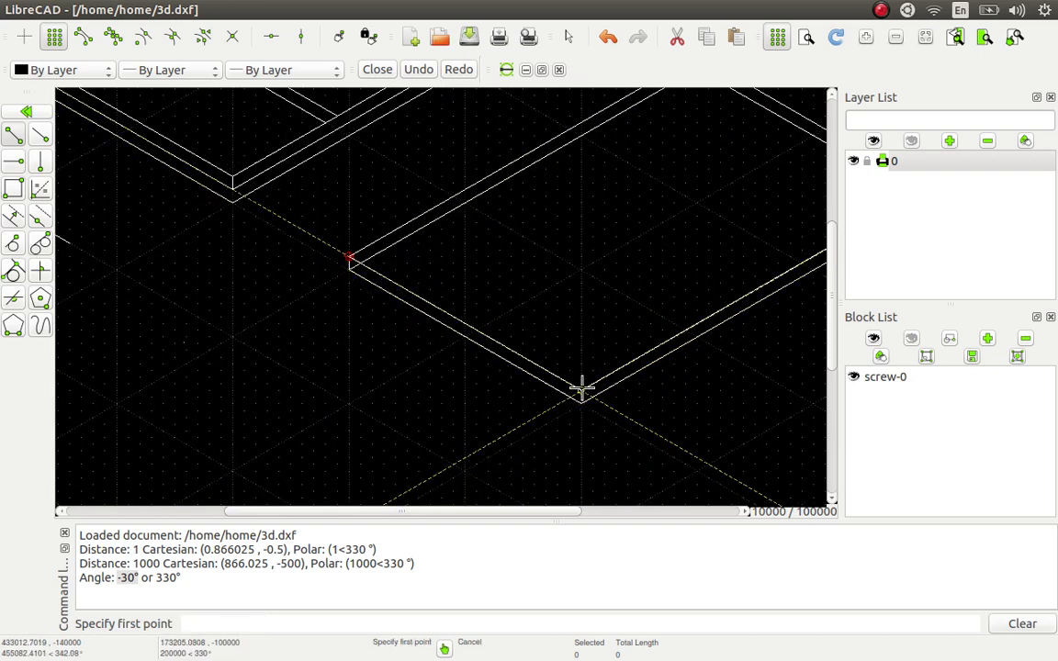
# - Join the upper outline to the base with 10000-unit vertical edges at 270° at the front, back and far right corners
pyautogui.click(581, 393)
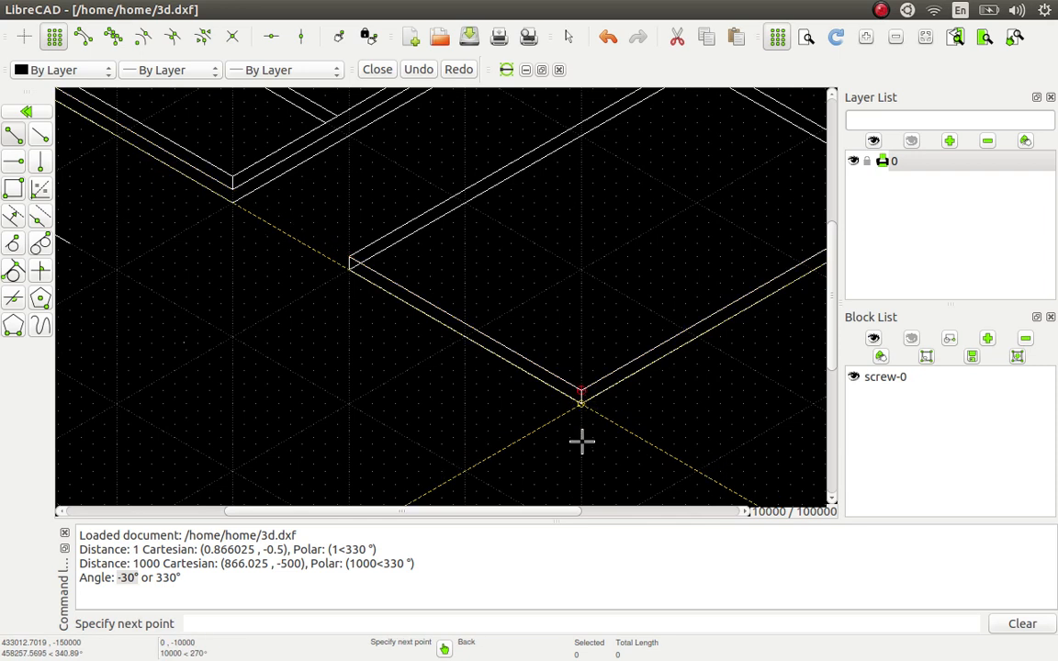
pyautogui.scroll(-2, 587, 432)
pyautogui.rightClick(662, 208)
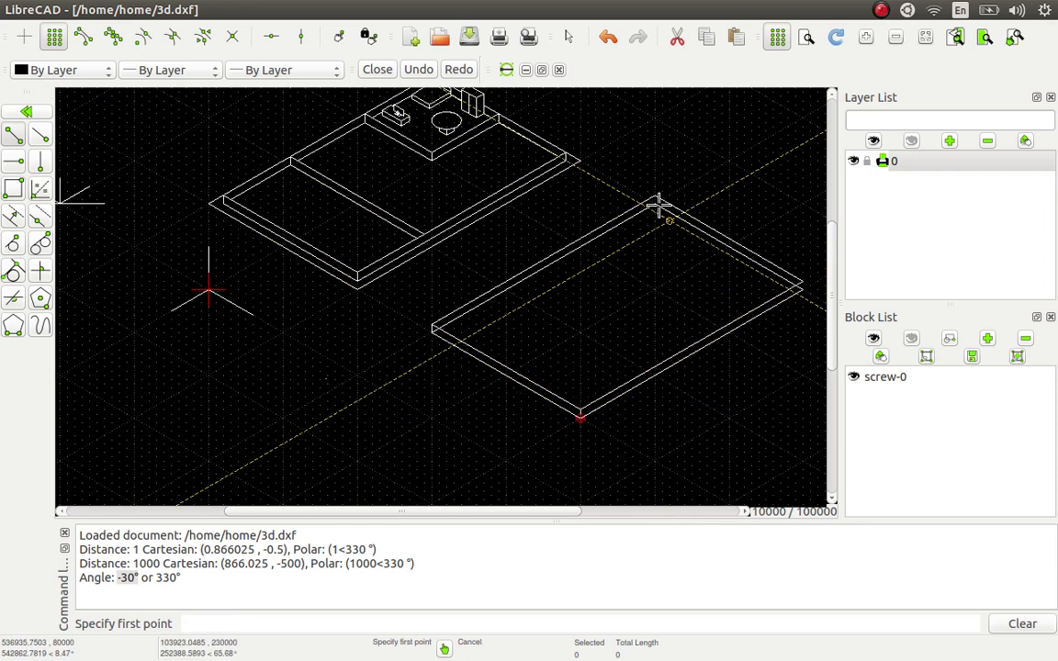
pyautogui.click(655, 200)
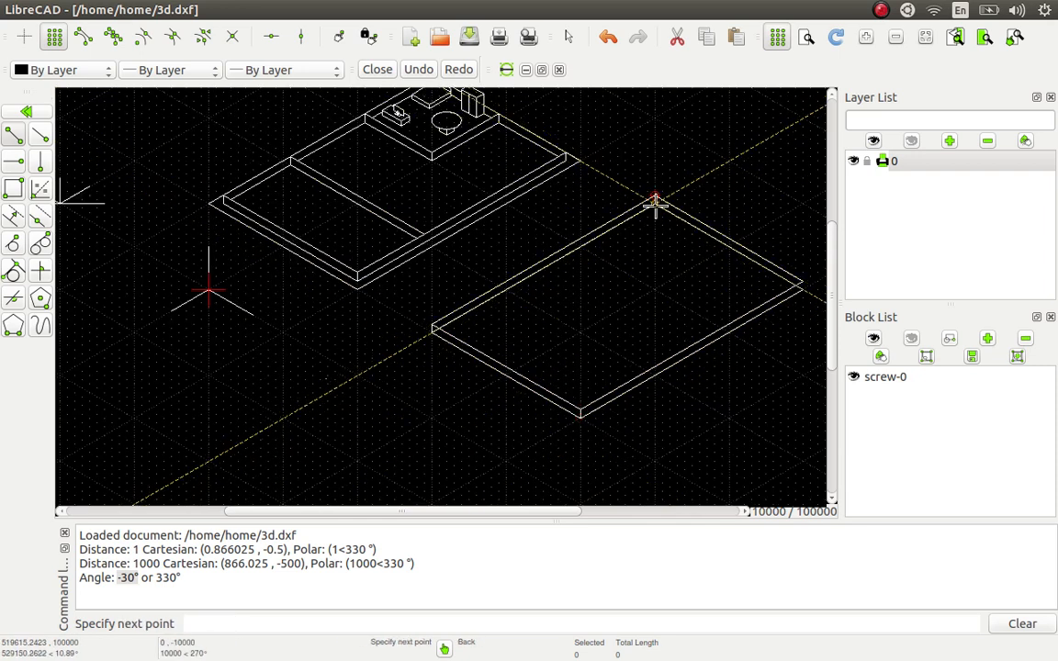
pyautogui.click(789, 279)
pyautogui.rightClick(790, 280)
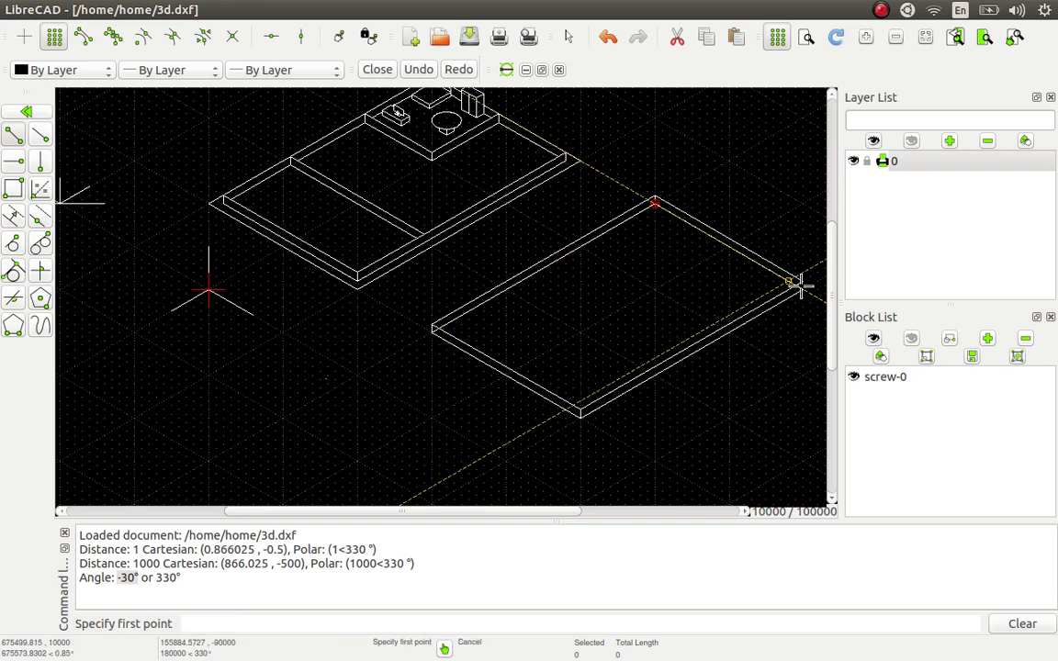
pyautogui.click(802, 284)
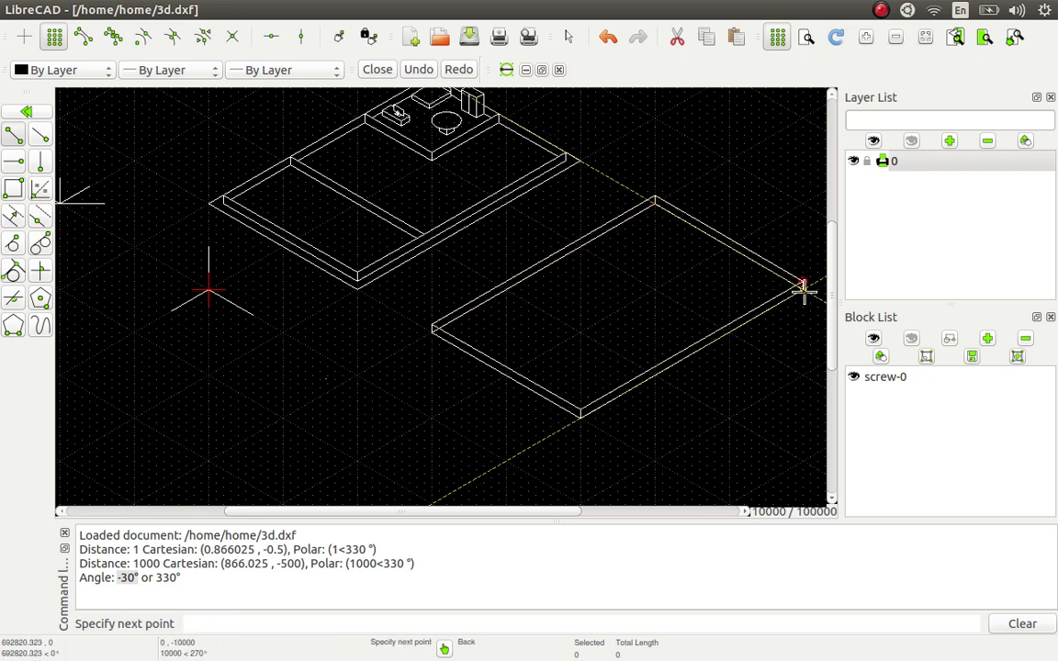
pyautogui.click(804, 292)
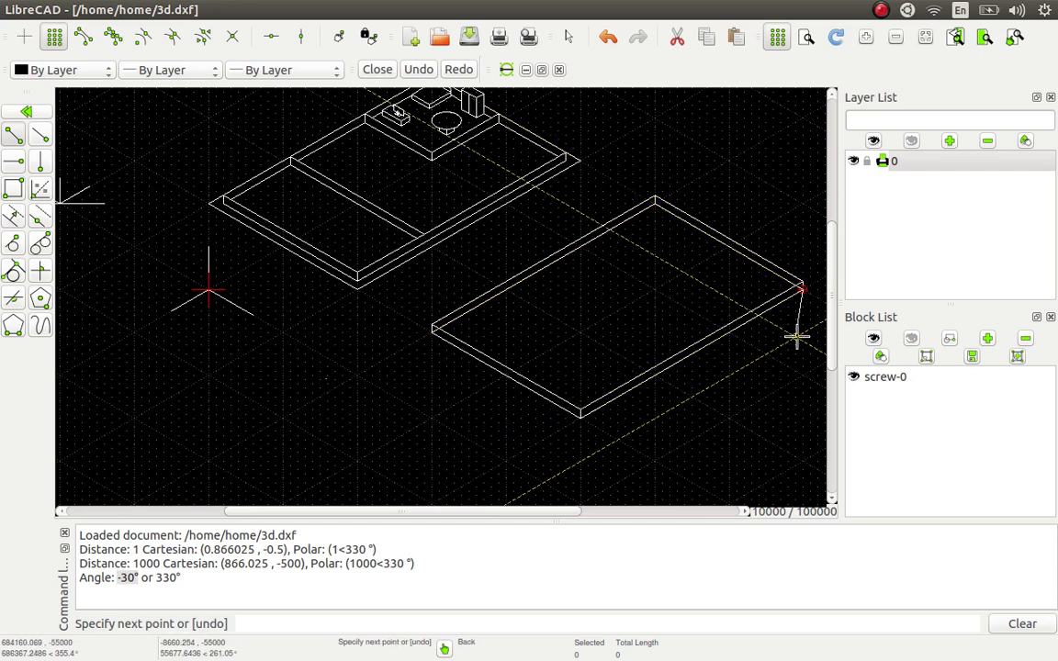
pyautogui.rightClick(797, 335)
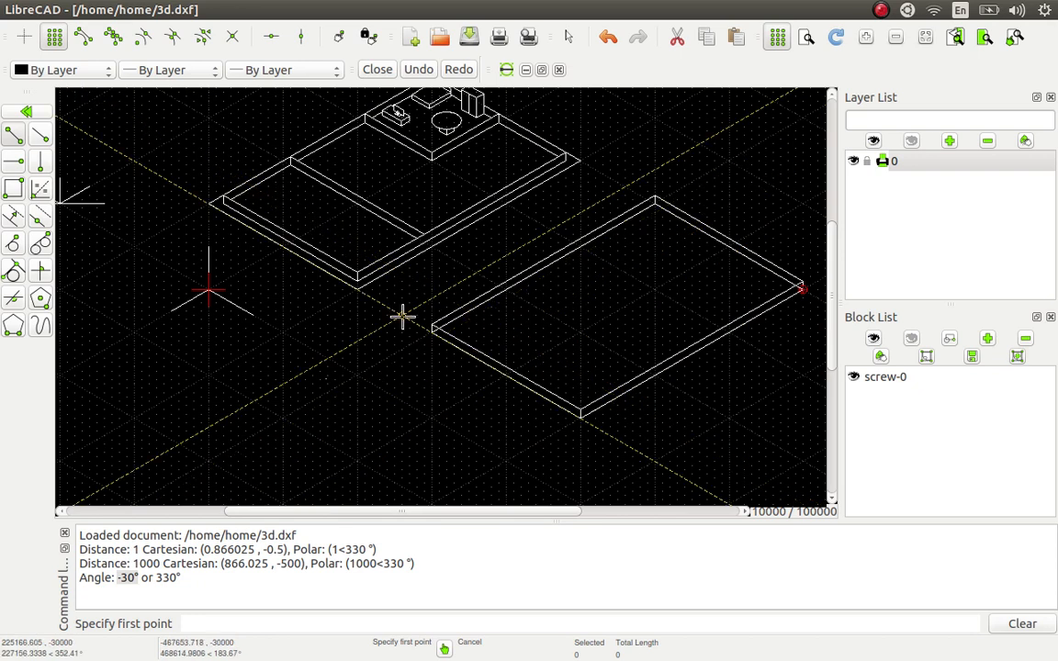
# - Trim the 30° base edge at the leftmost corner back to the upper 330° edge so the hidden part is removed
pyautogui.scroll(1, 415, 329)
pyautogui.scroll(5, 419, 332)
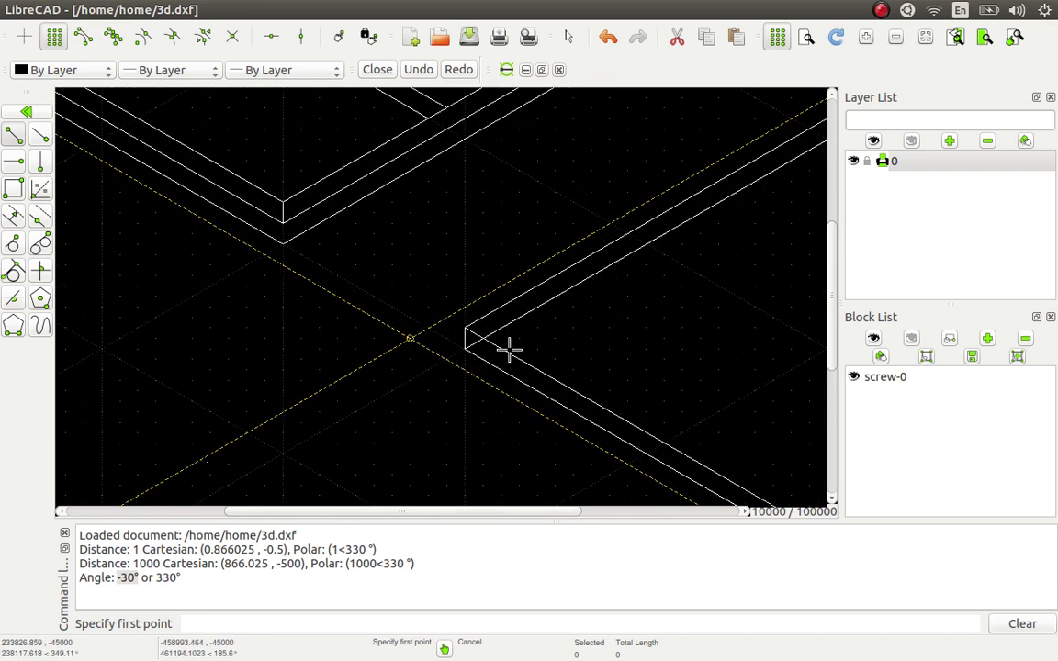
pyautogui.scroll(2, 508, 350)
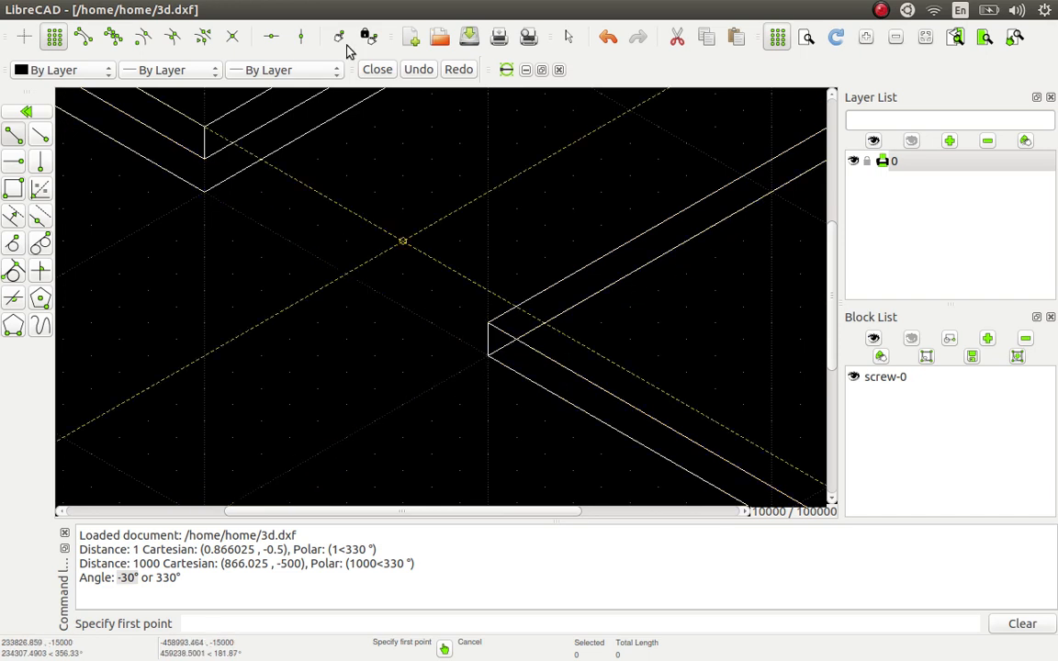
pyautogui.rightClick(480, 182)
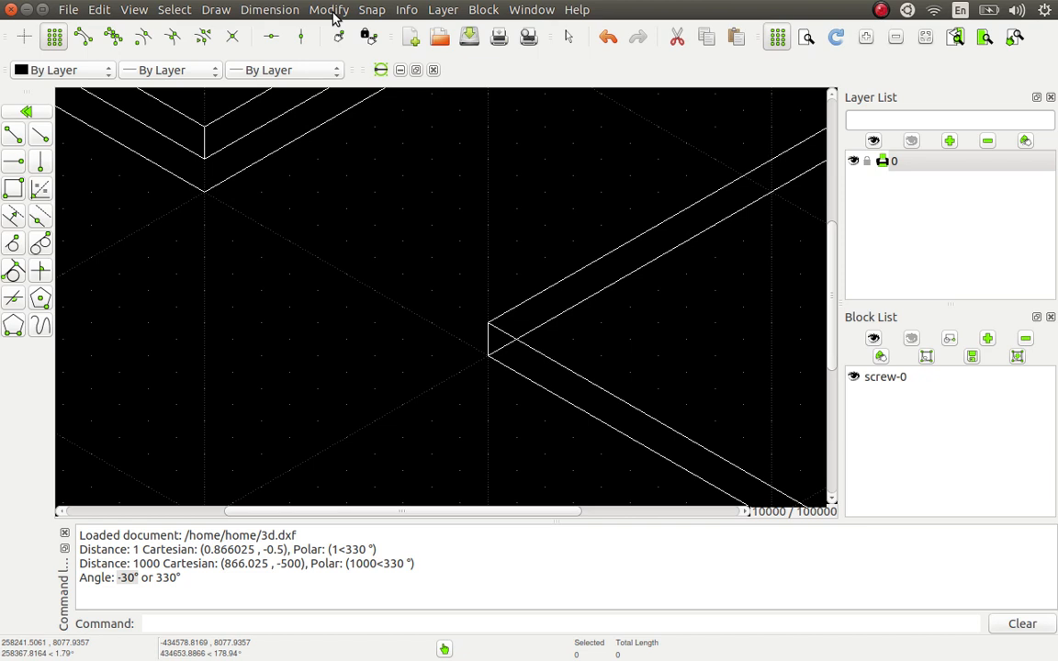
pyautogui.click(331, 11)
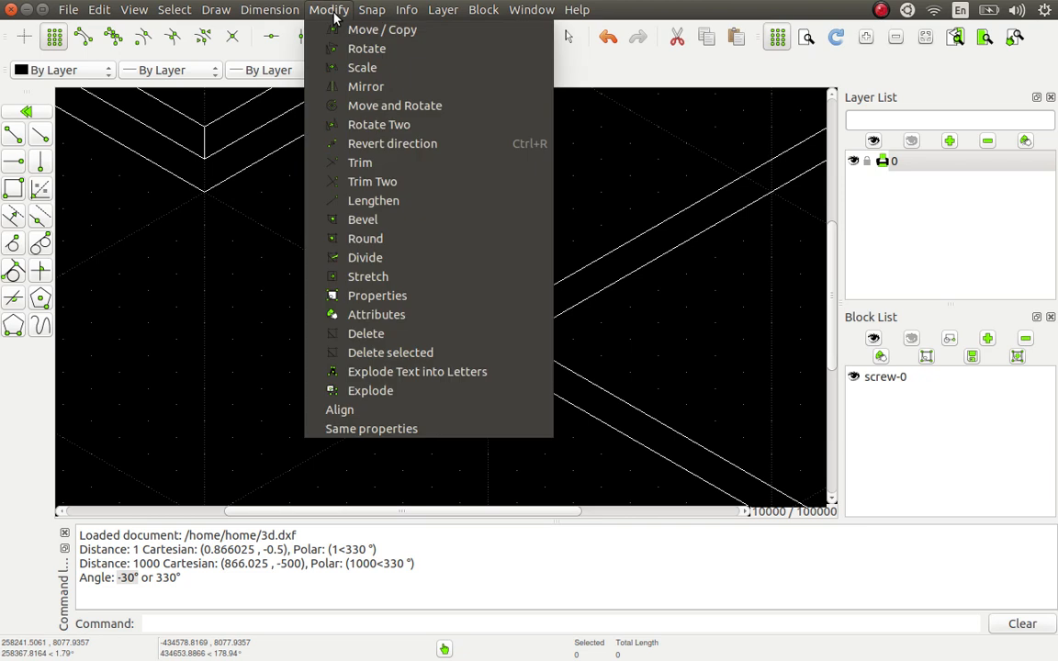
pyautogui.click(387, 164)
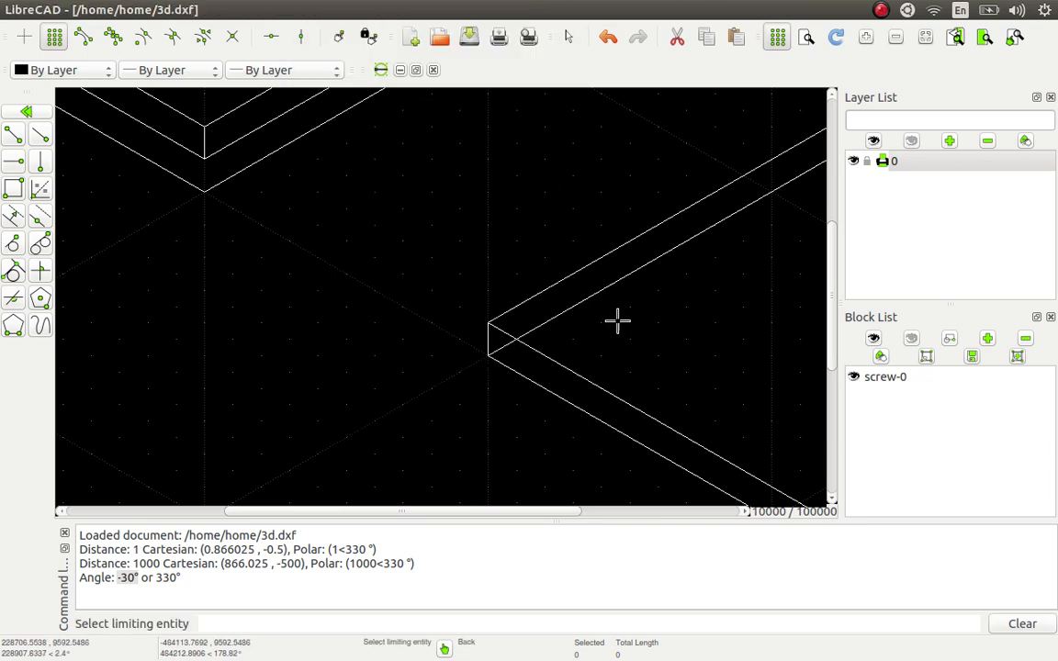
pyautogui.click(559, 314)
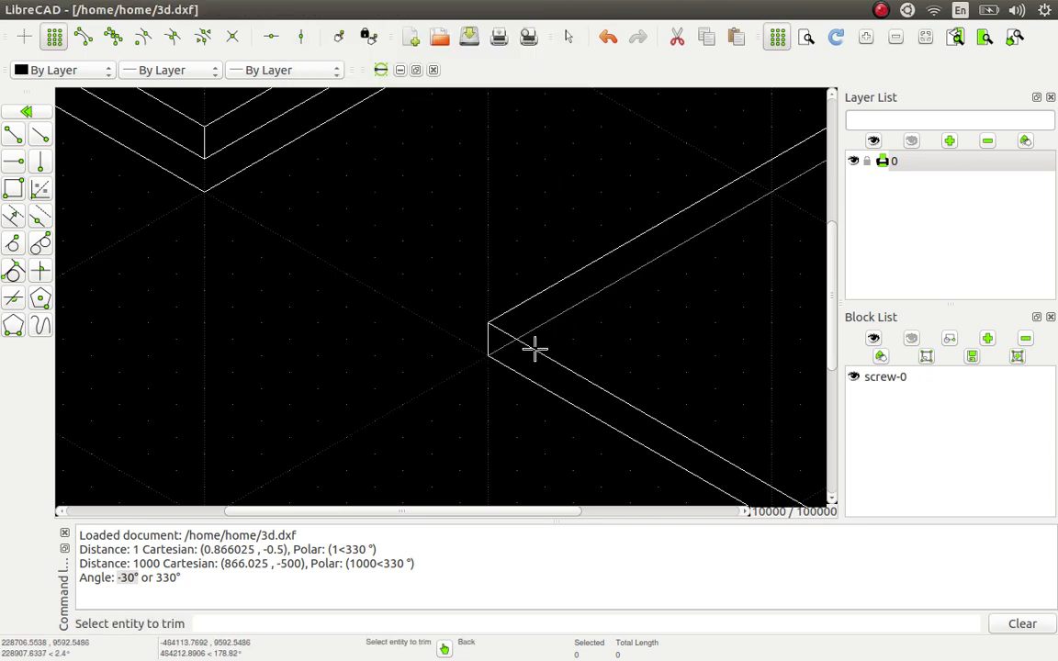
pyautogui.click(524, 337)
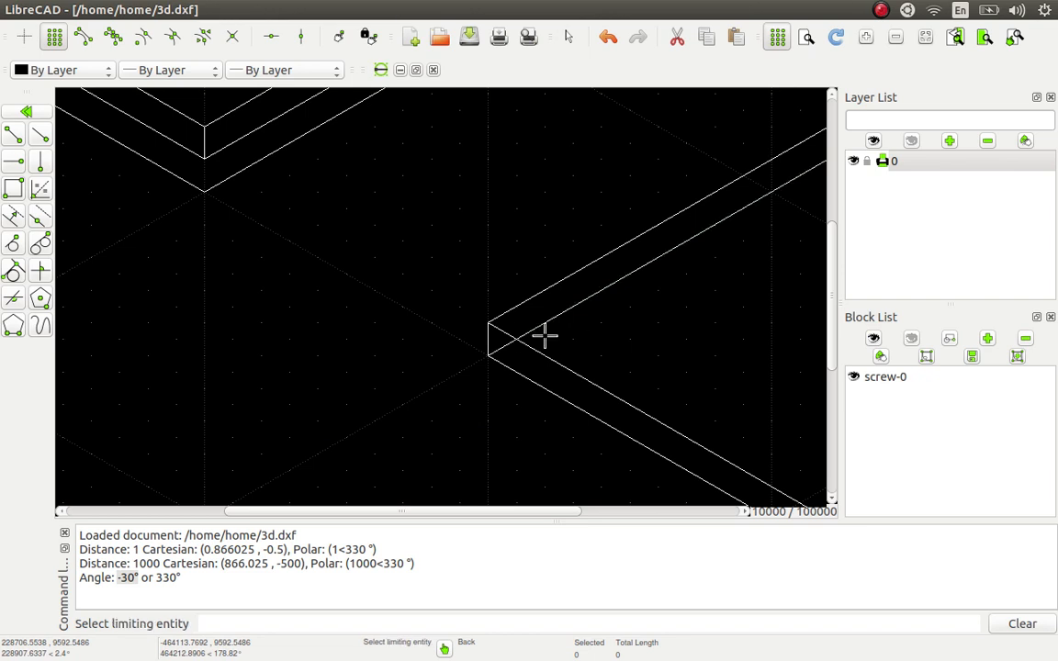
pyautogui.click(533, 347)
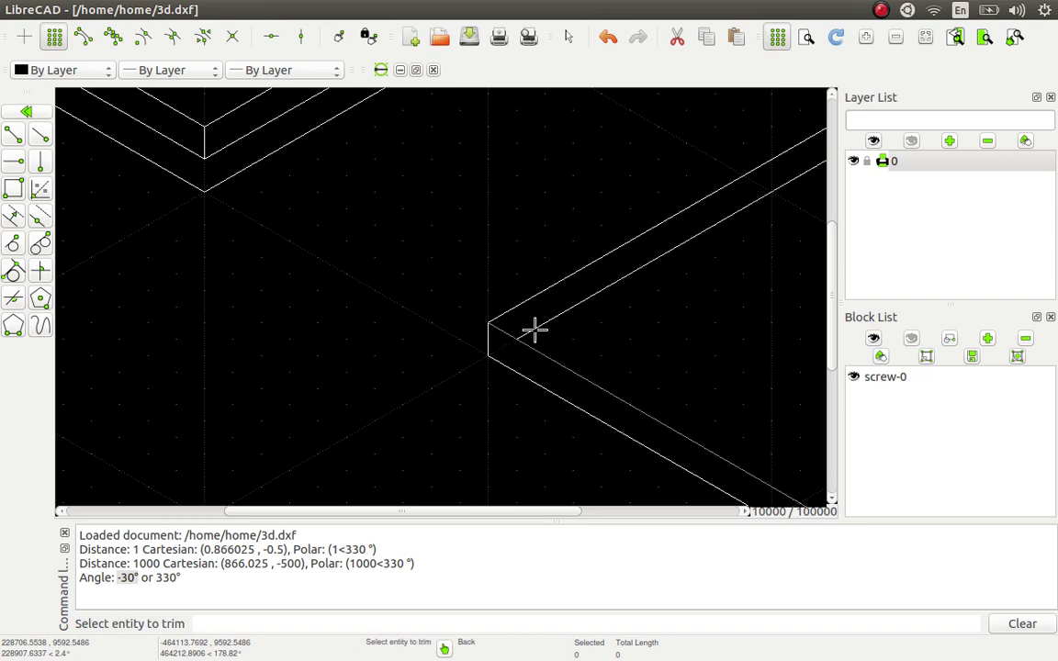
pyautogui.click(493, 349)
# - Draw a 10000-unit vertical edge up from 346410.1615, 0 on the back base edge and a 330° line from its top to the opposite upper edge
pyautogui.scroll(-2, 292, 338)
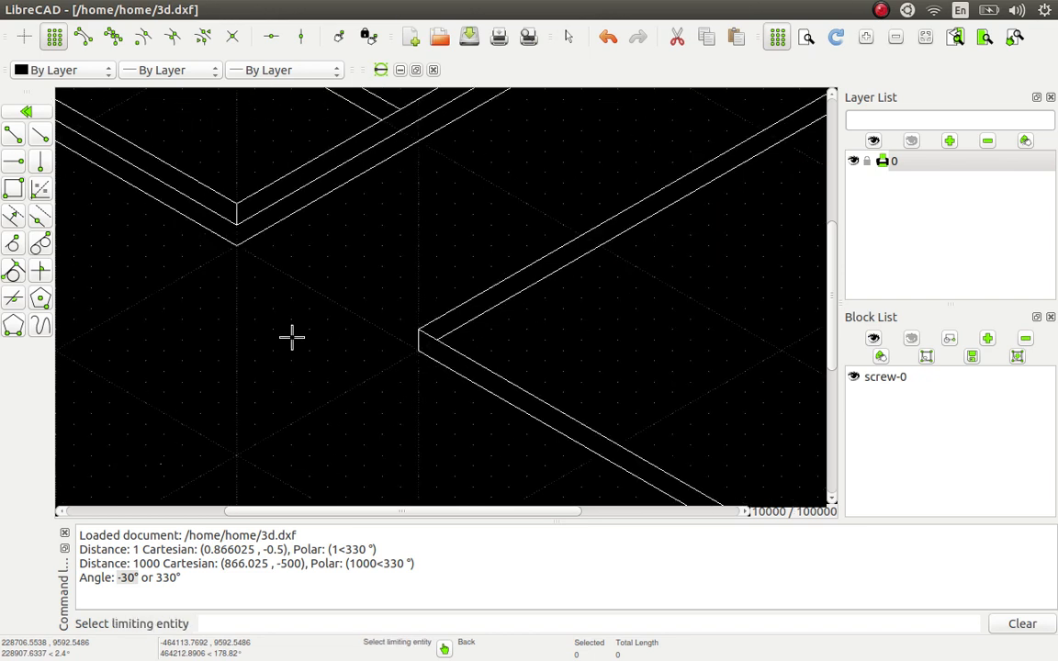
pyautogui.scroll(-3, 292, 338)
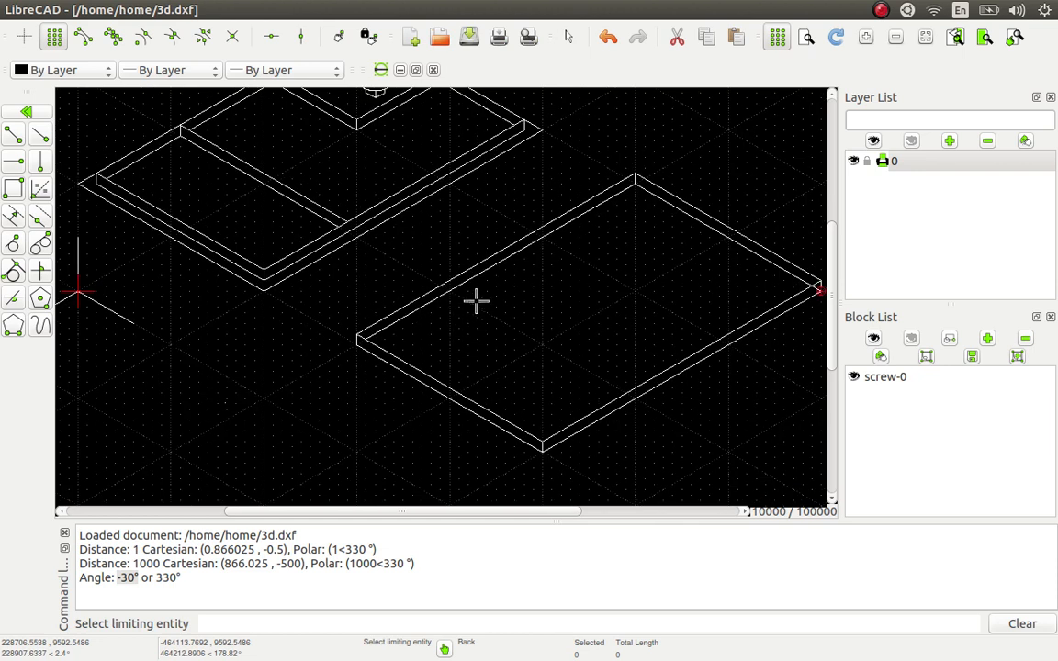
pyautogui.scroll(2, 470, 299)
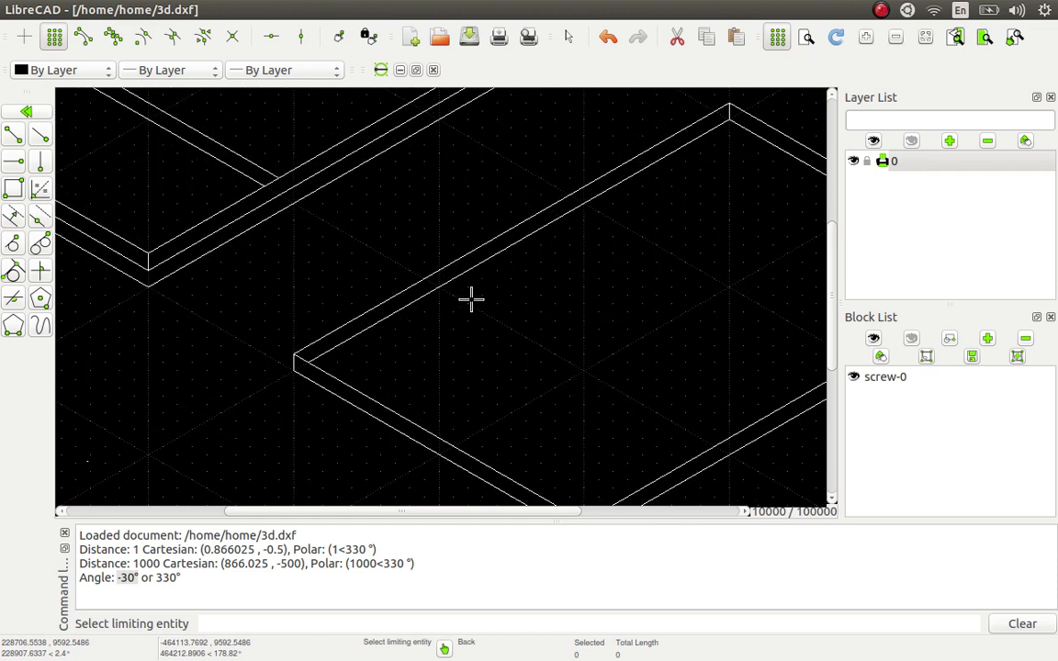
pyautogui.click(14, 135)
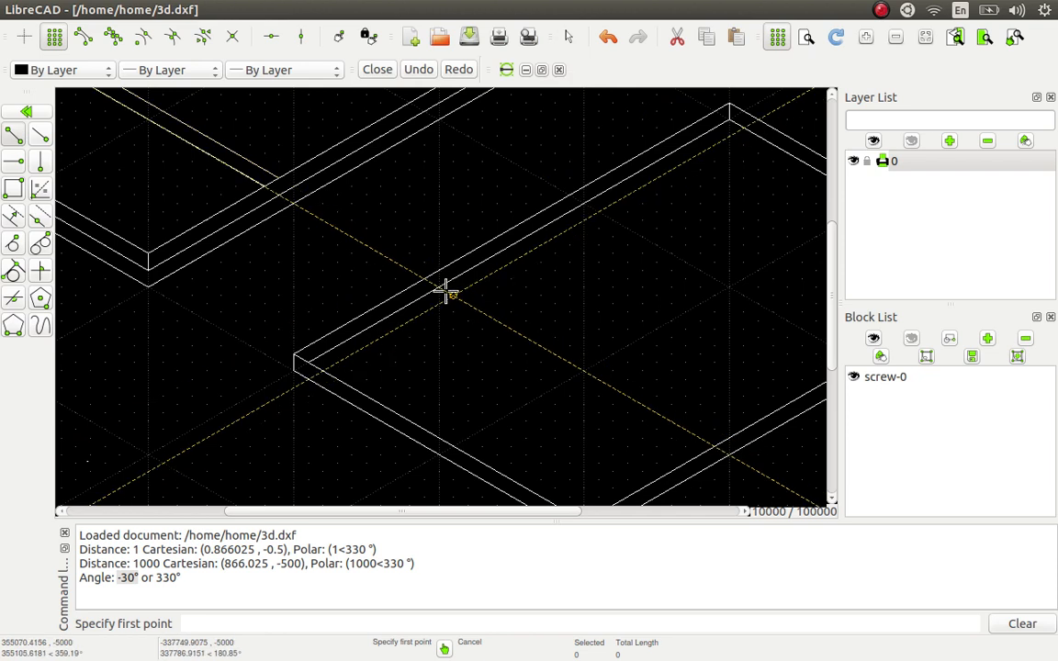
pyautogui.click(438, 285)
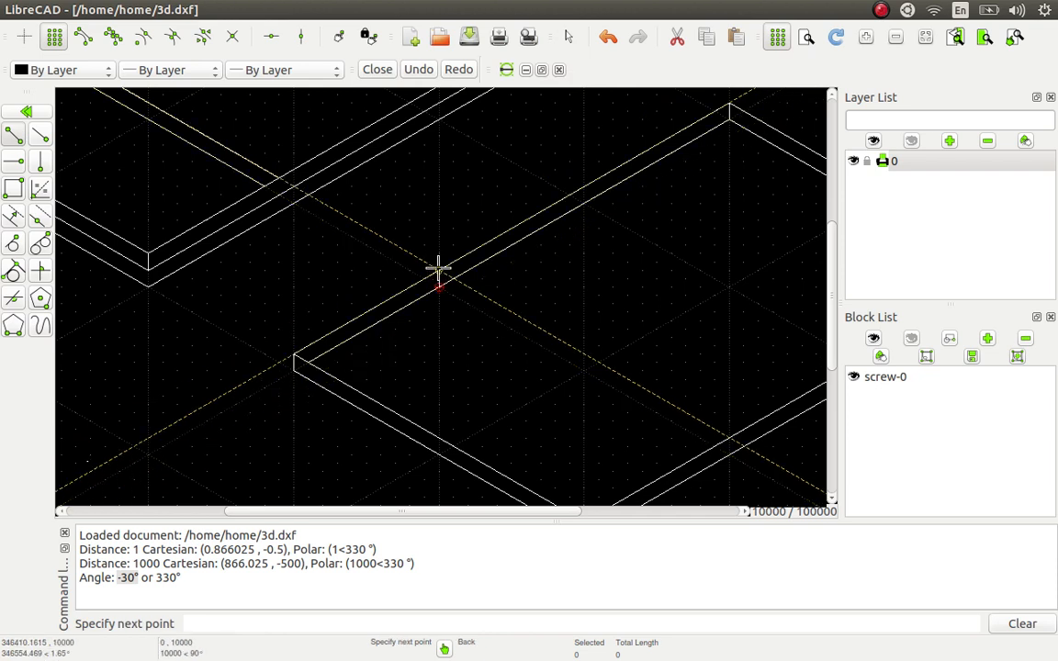
pyautogui.click(438, 270)
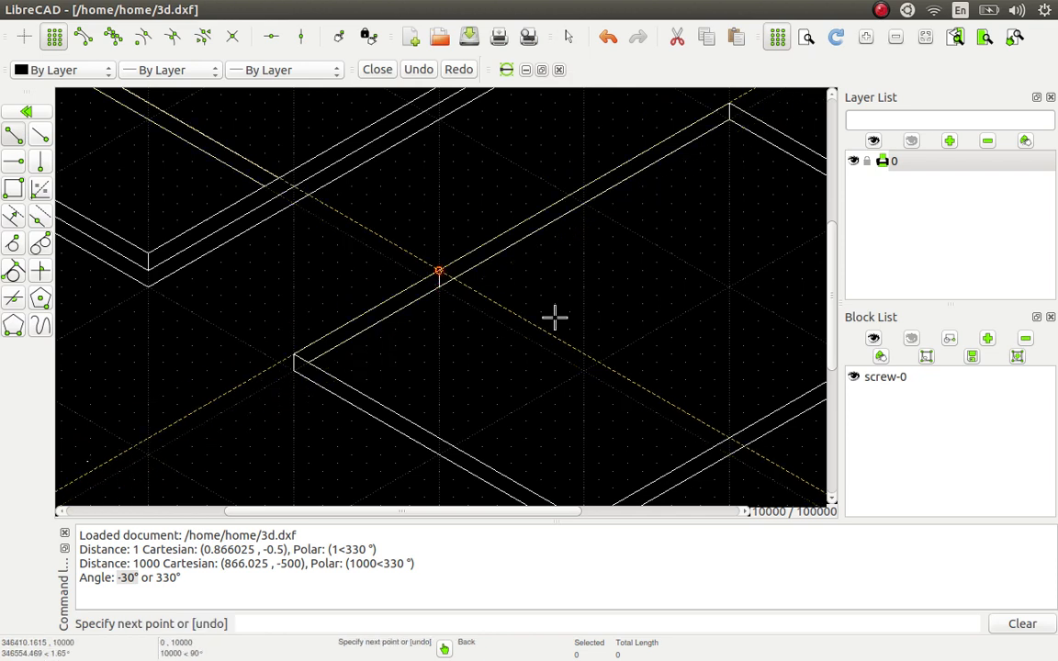
pyautogui.click(729, 441)
pyautogui.rightClick(647, 406)
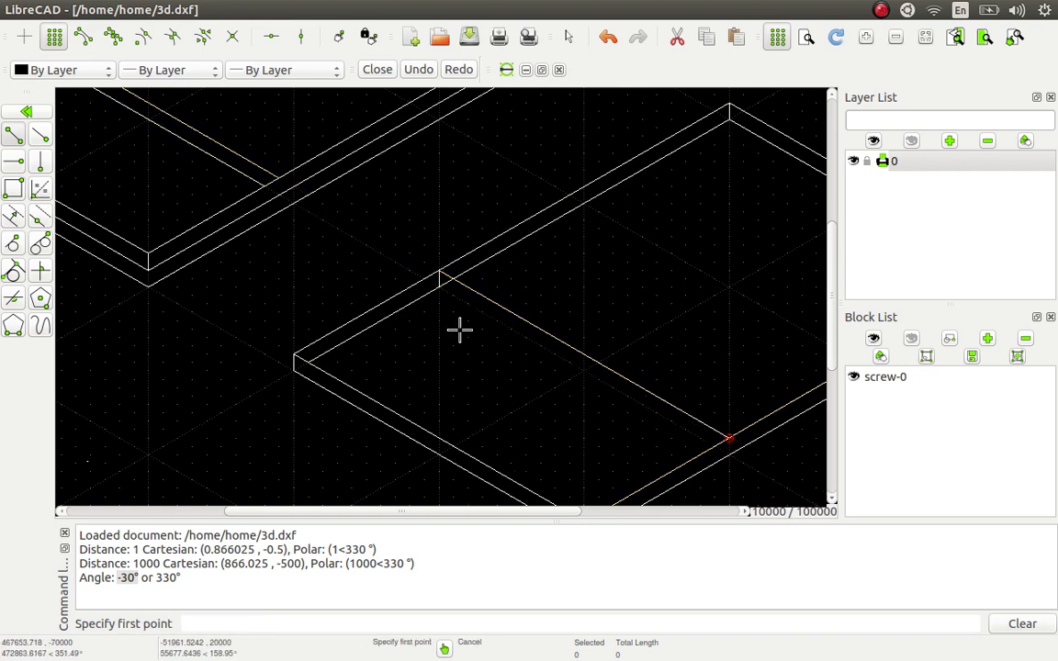
# - Draw the partition's lower edge from the foot of its vertical edge, 190000 units at 330° to the front wall's upper edge
pyautogui.click(440, 287)
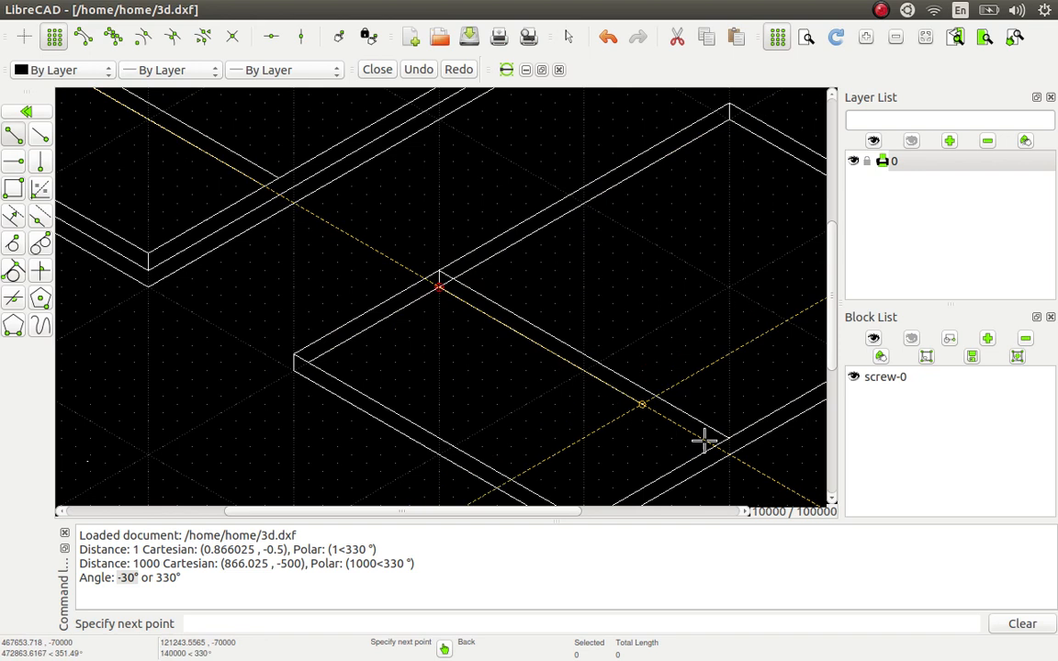
pyautogui.click(715, 448)
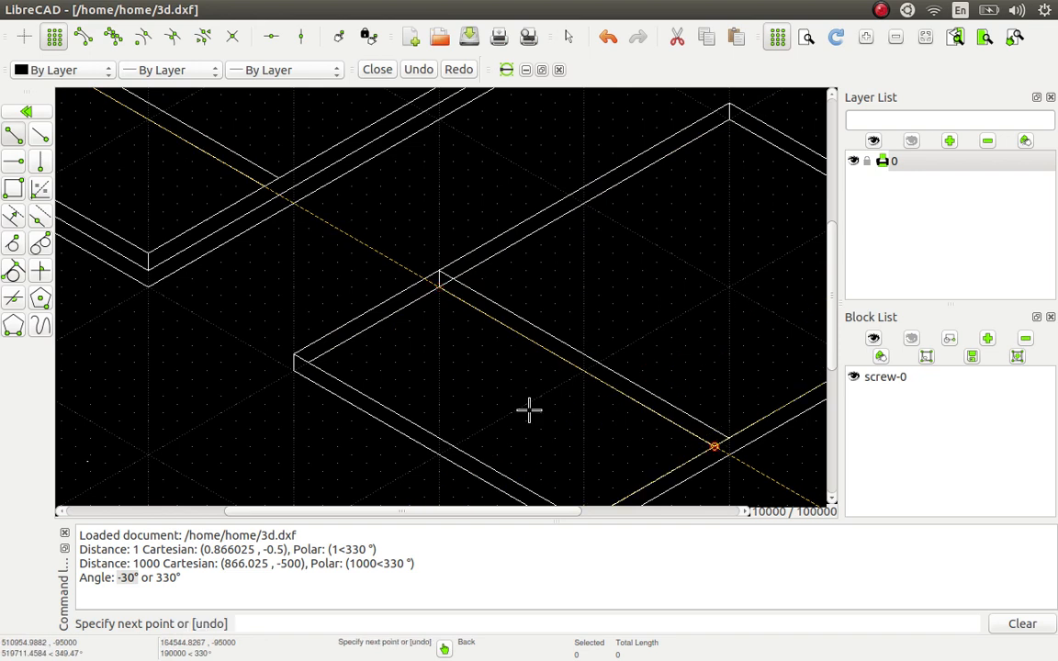
pyautogui.rightClick(520, 402)
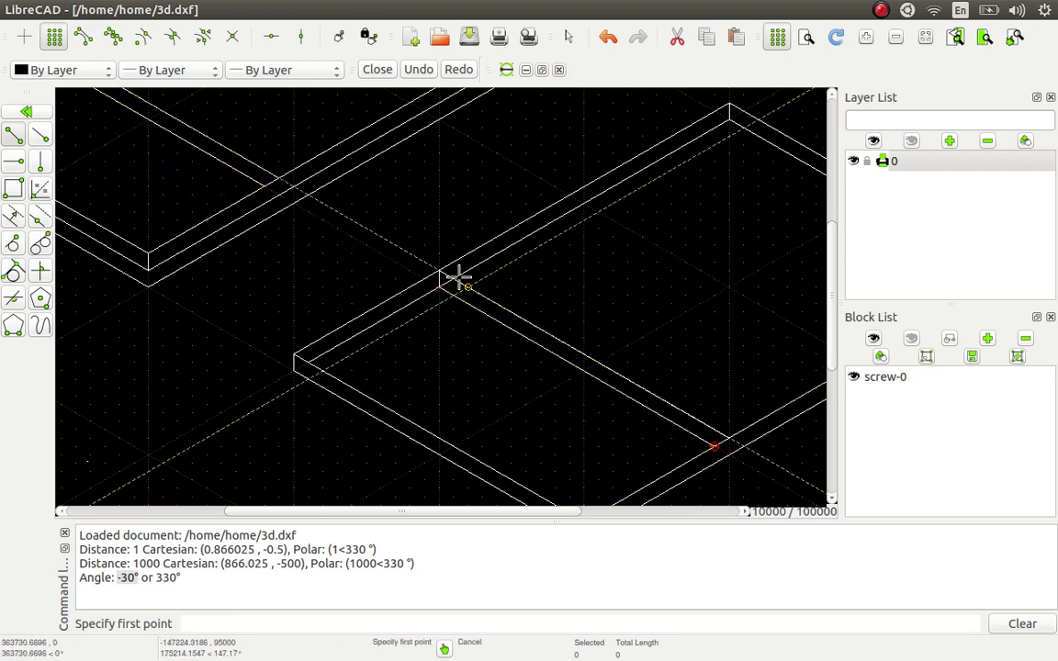
# - Divide the back base edge at its crossing with the partition's upper edge, 355070.4156, 5000, and at the partition's foot, 346410.1615, 0
pyautogui.scroll(4, 450, 281)
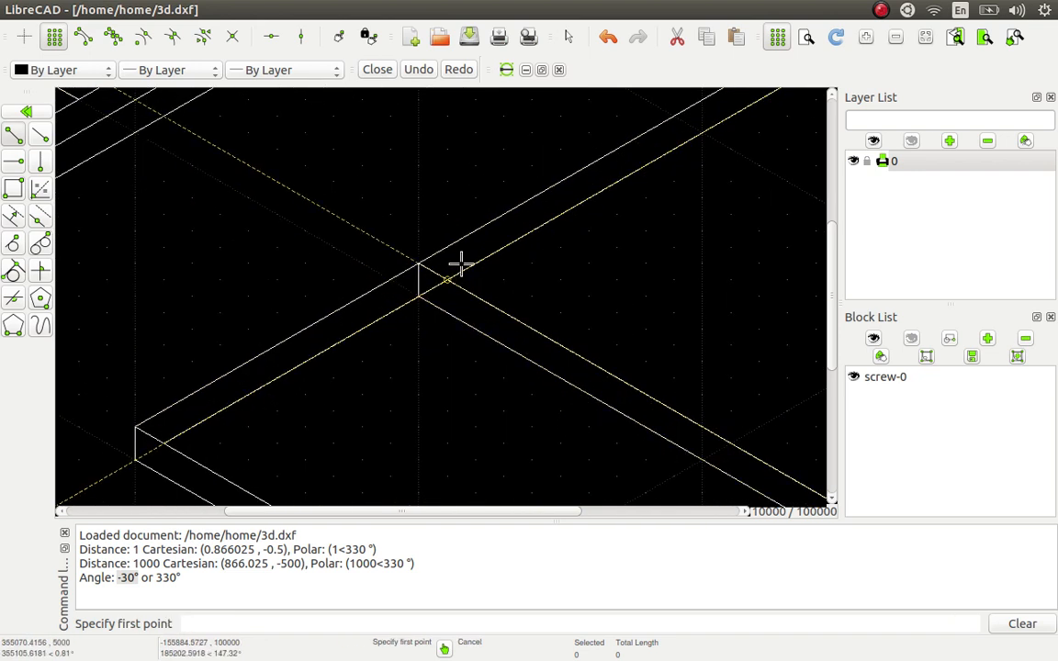
pyautogui.rightClick(422, 295)
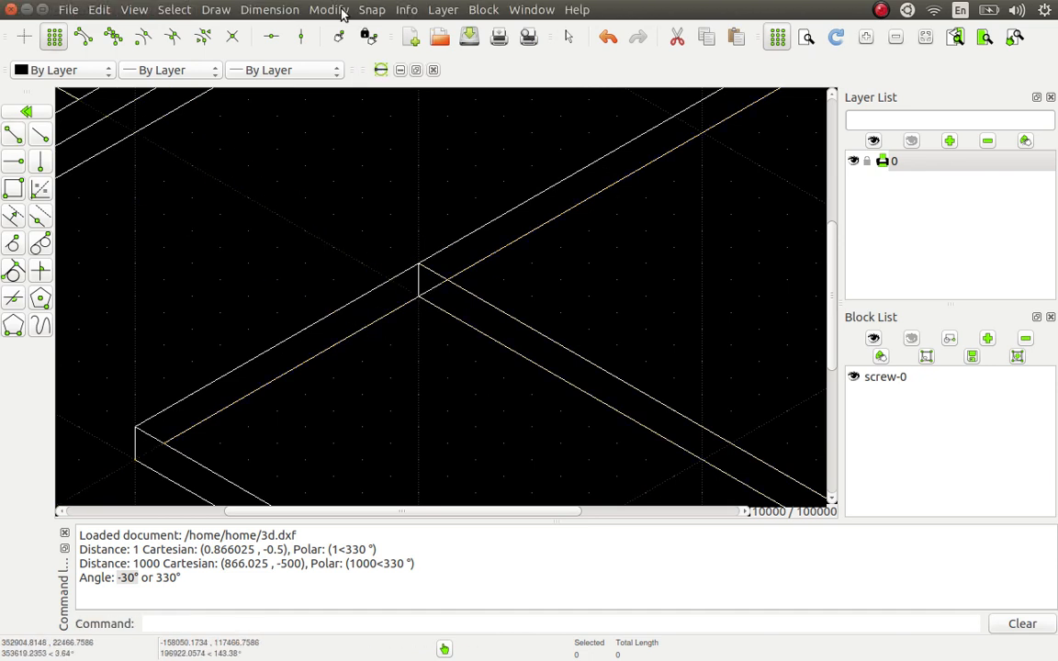
pyautogui.click(341, 11)
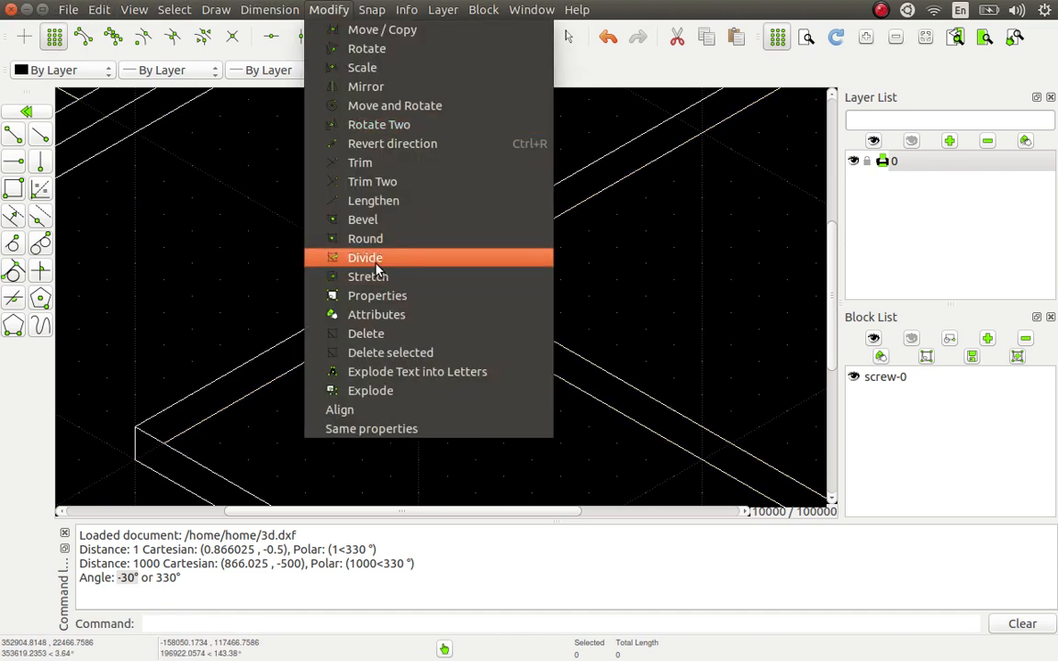
pyautogui.click(377, 260)
pyautogui.scroll(3, 409, 278)
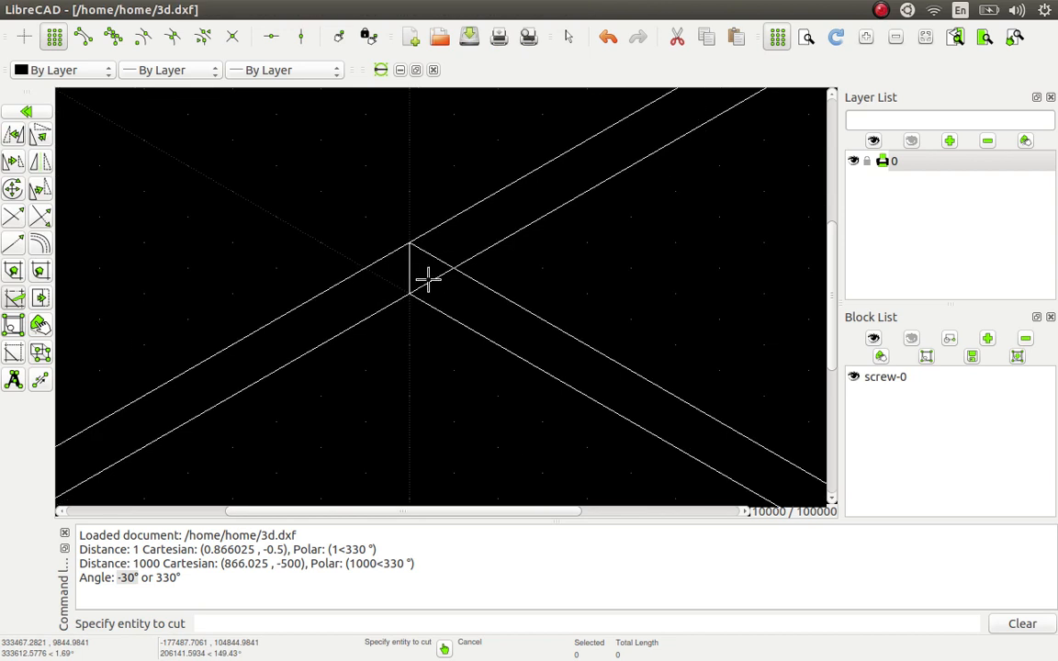
pyautogui.click(428, 278)
pyautogui.click(449, 269)
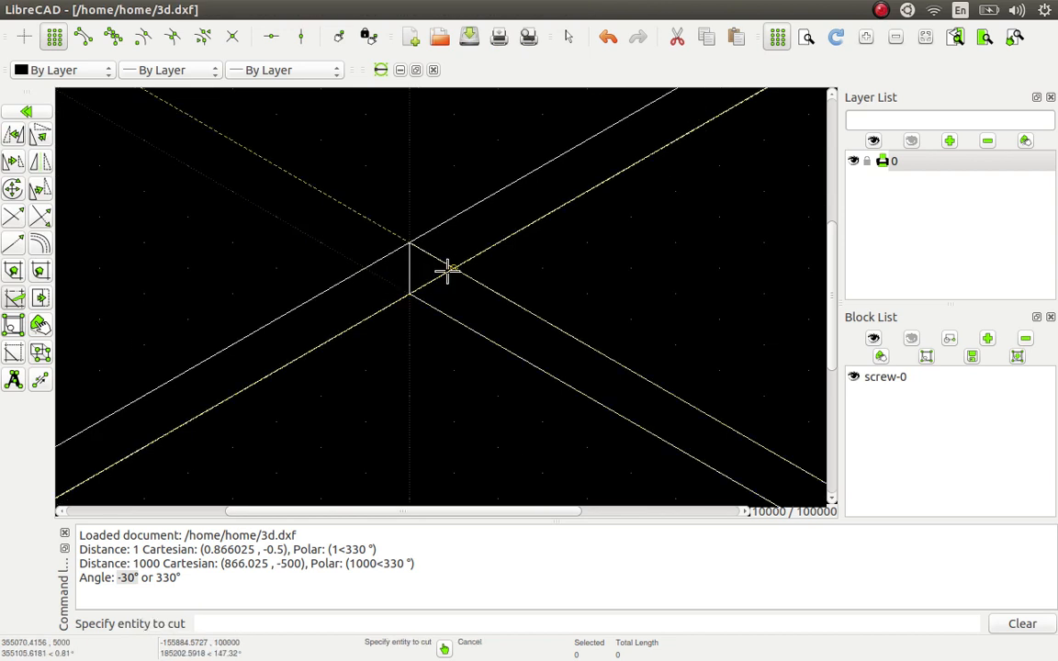
pyautogui.click(407, 292)
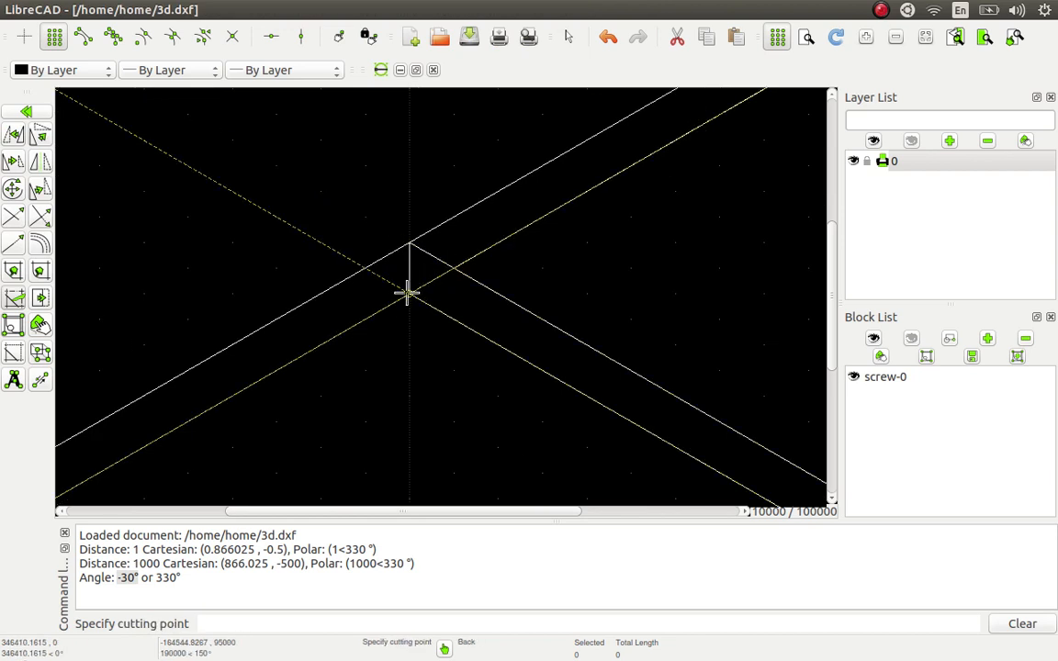
pyautogui.click(407, 292)
pyautogui.rightClick(387, 289)
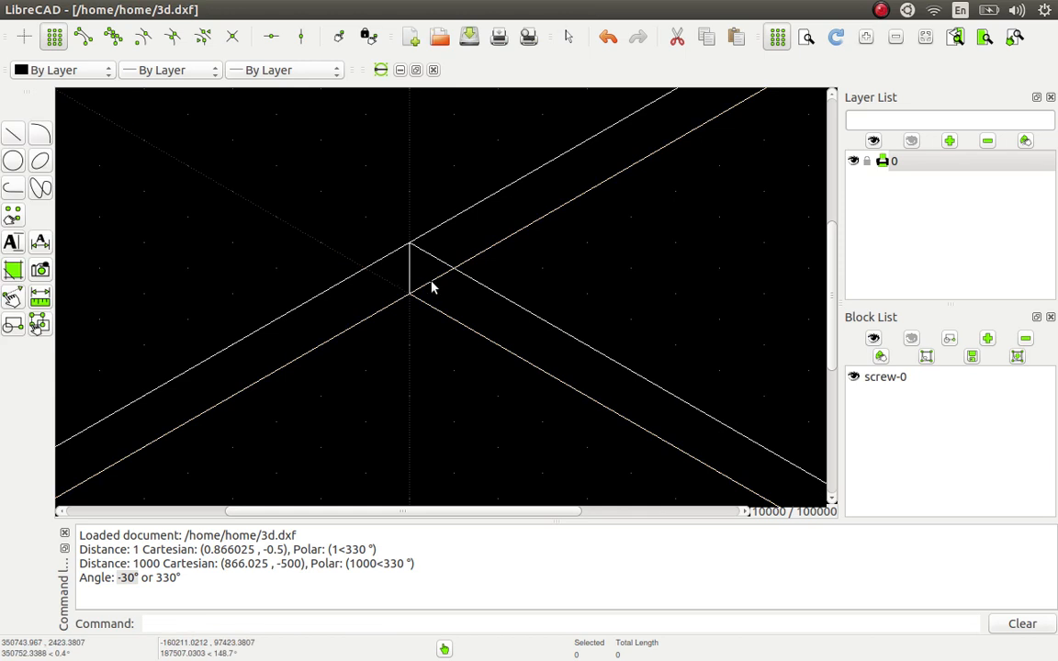
# - Delete the short base-edge segment hidden behind the partition between the two division points
pyautogui.click(432, 287)
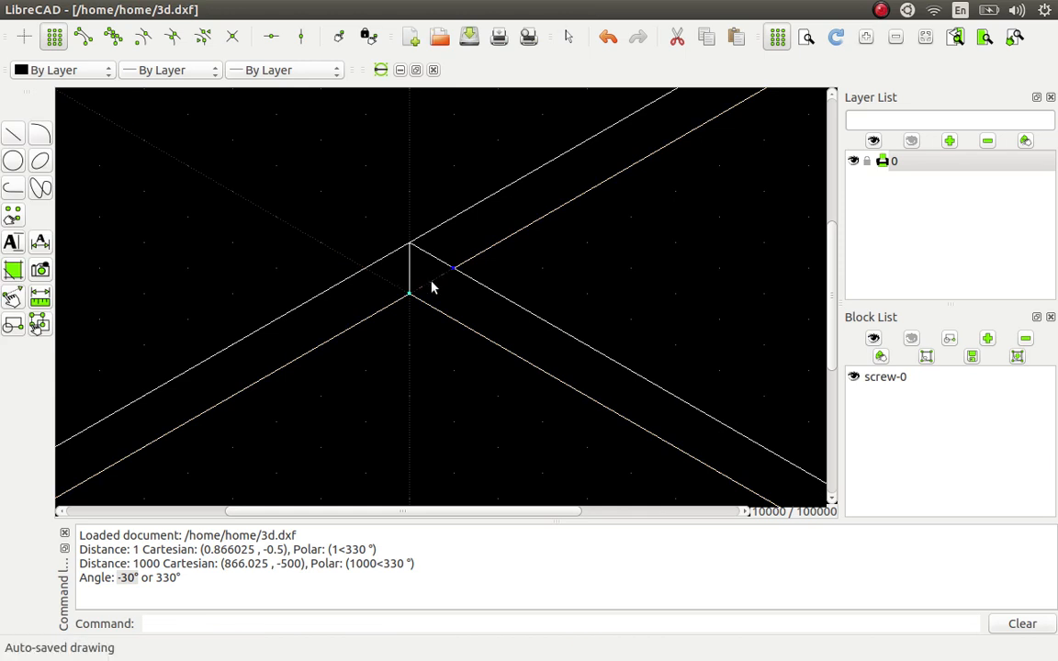
pyautogui.scroll(-5, 343, 285)
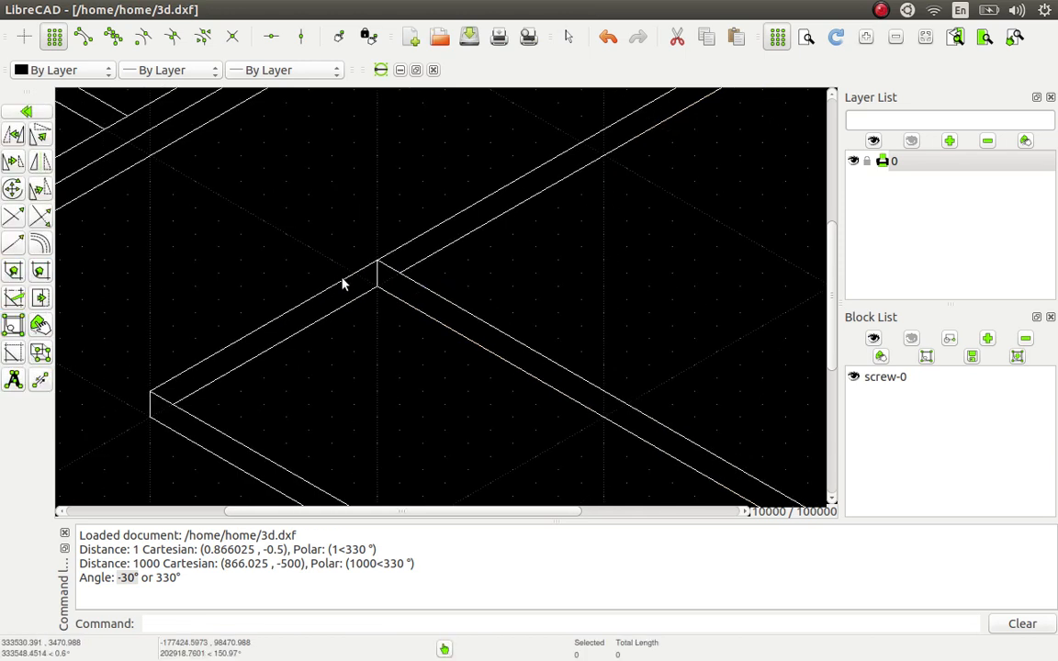
pyautogui.scroll(-4, 343, 285)
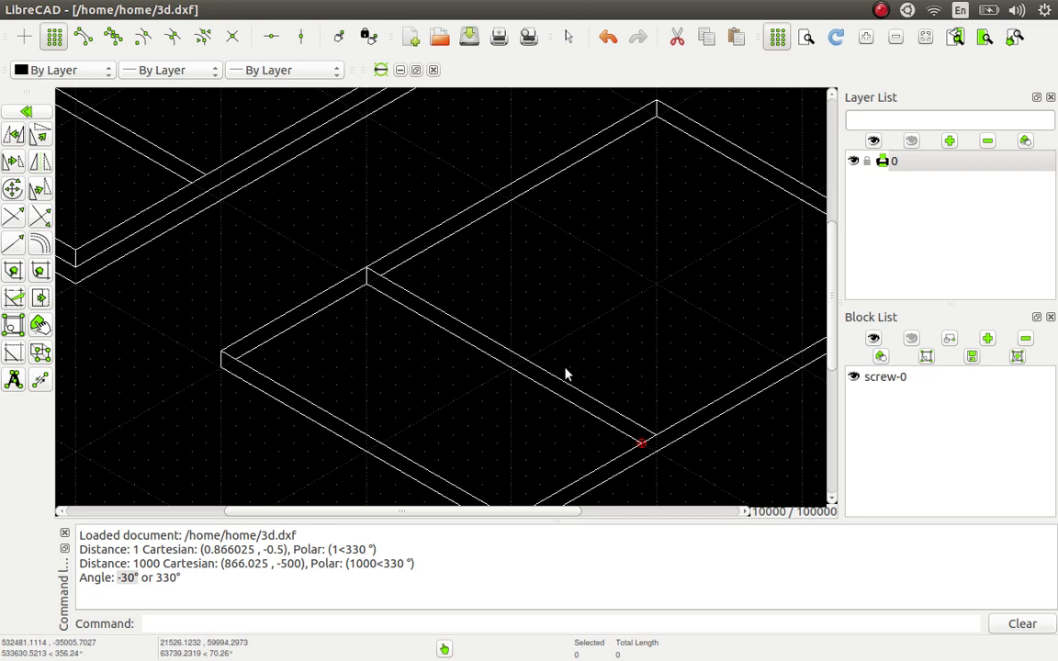
# - Examine the furnished corner room in the completed isometric floor plan
pyautogui.scroll(-2, 595, 404)
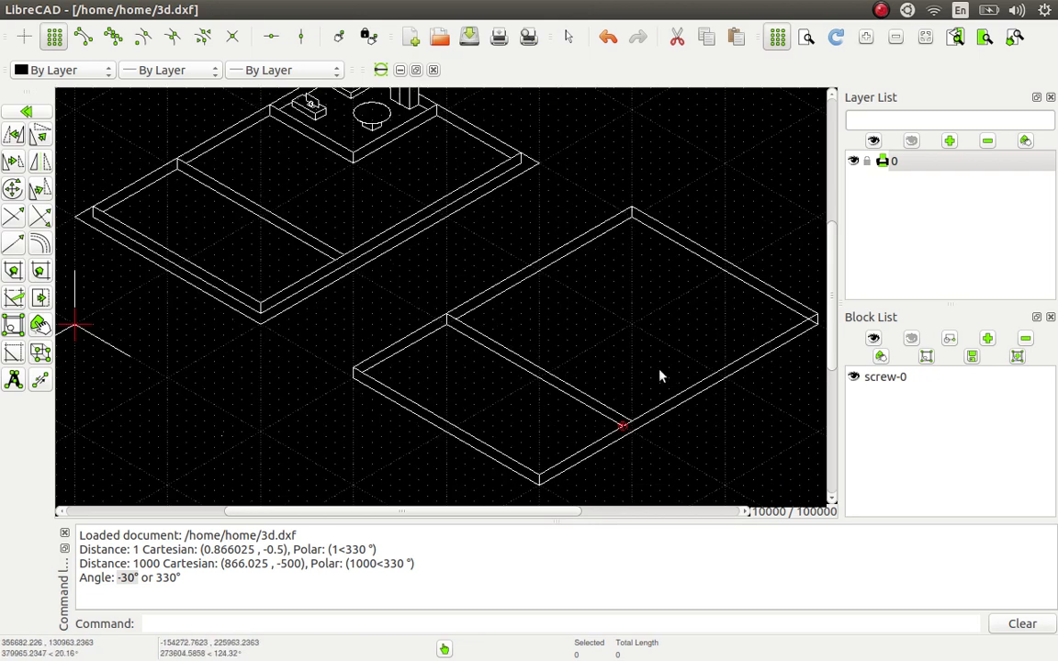
pyautogui.scroll(-1, 658, 373)
pyautogui.scroll(3, 358, 134)
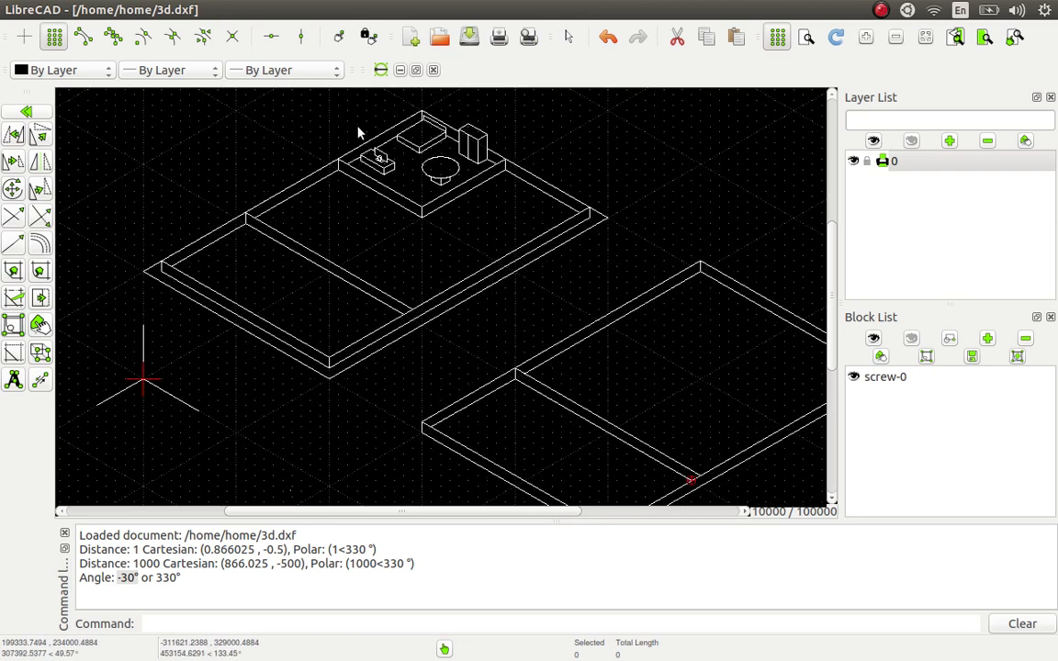
pyautogui.scroll(1, 358, 134)
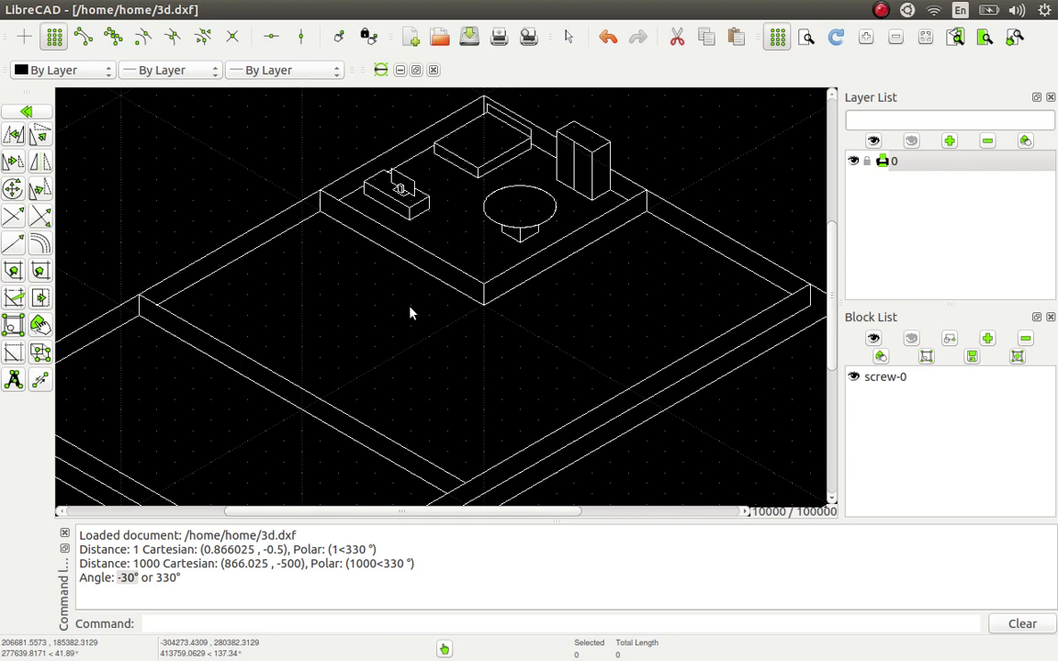
pyautogui.scroll(-2, 422, 275)
pyautogui.scroll(1, 446, 195)
pyautogui.scroll(1, 445, 196)
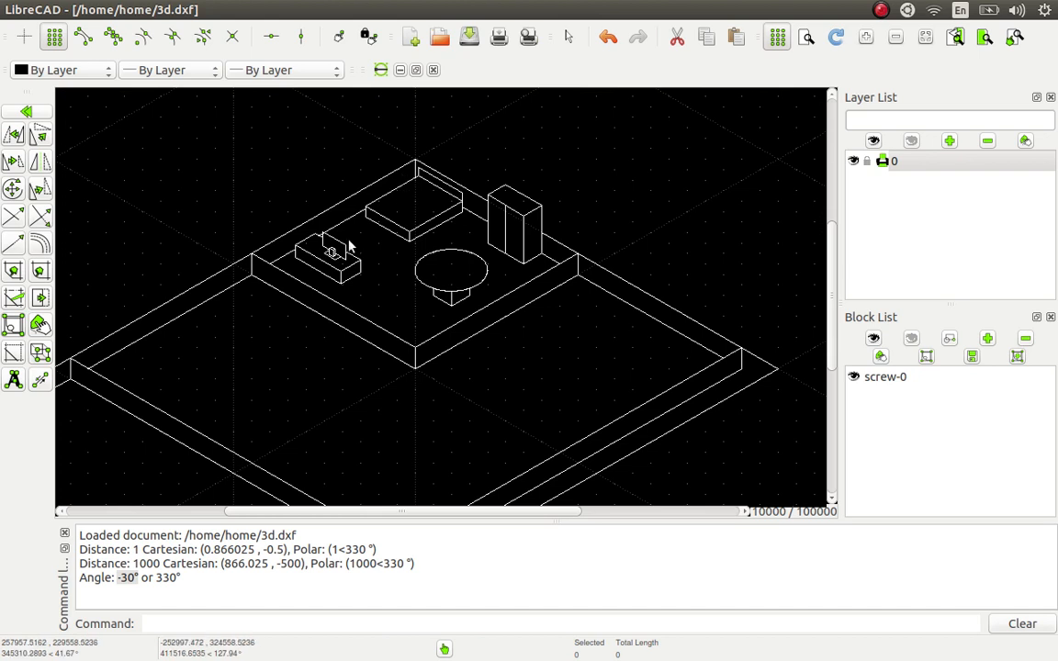
# - Draw a rectangle beside the furnished room from corner 138564.0646, 230000, about 34641 units wide and 30000 units high
pyautogui.click(27, 112)
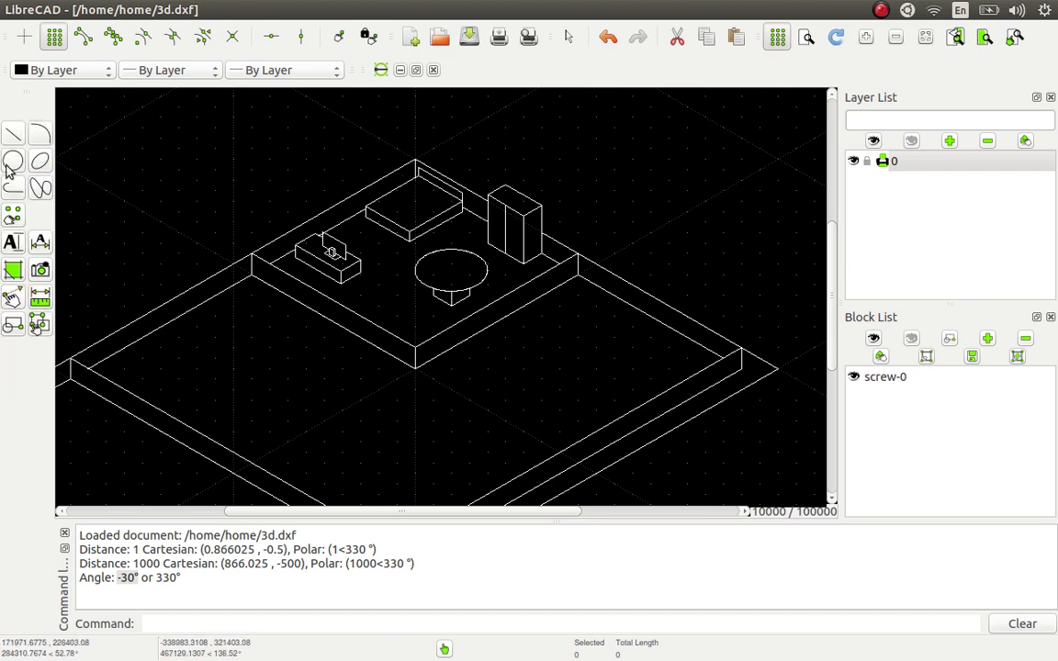
pyautogui.click(16, 135)
pyautogui.click(17, 188)
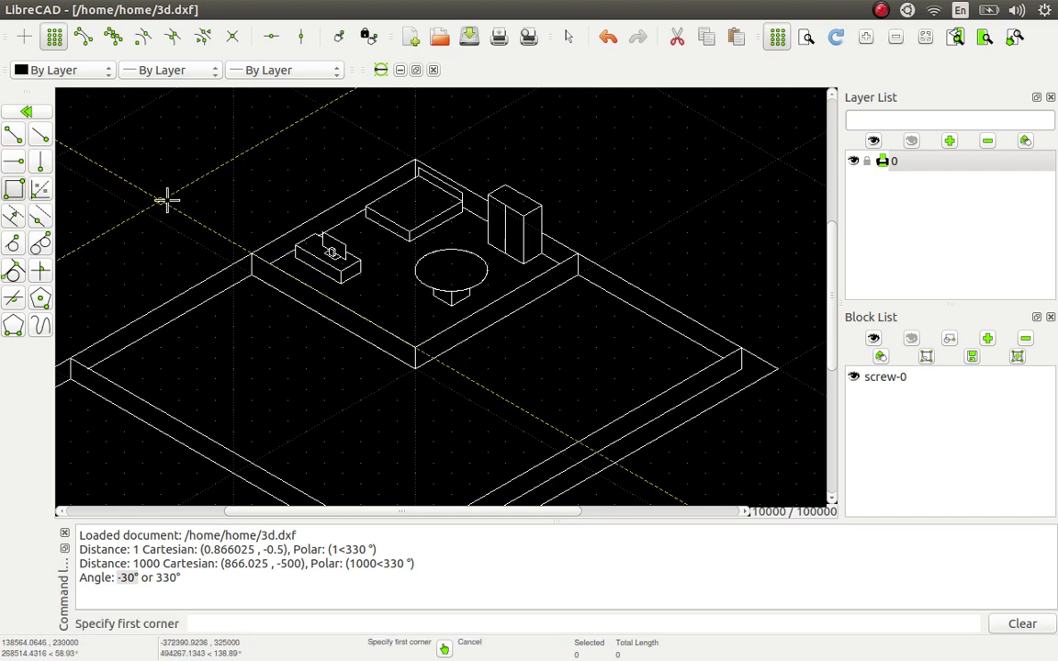
pyautogui.click(162, 200)
pyautogui.click(233, 138)
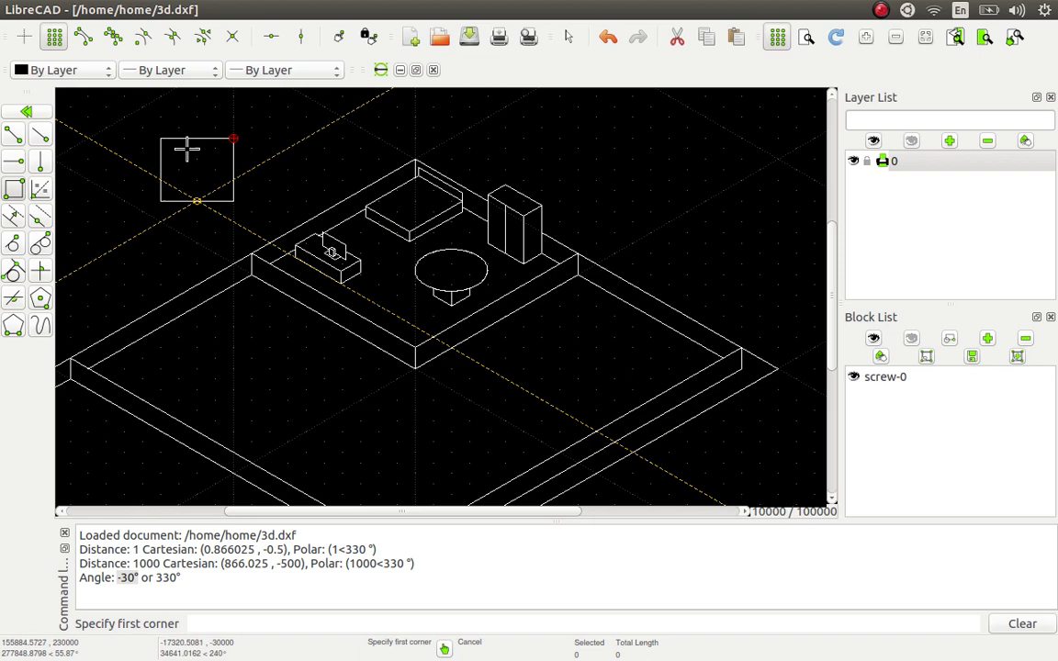
pyautogui.rightClick(188, 152)
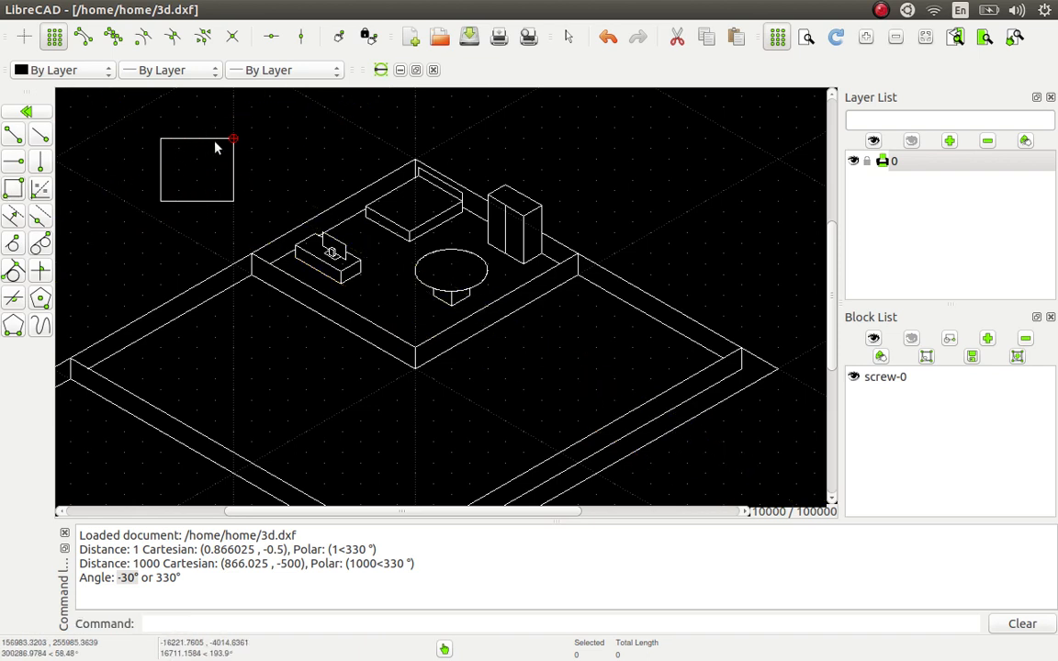
# - Delete all four sides of the test rectangle beside the furnished room
pyautogui.click(217, 139)
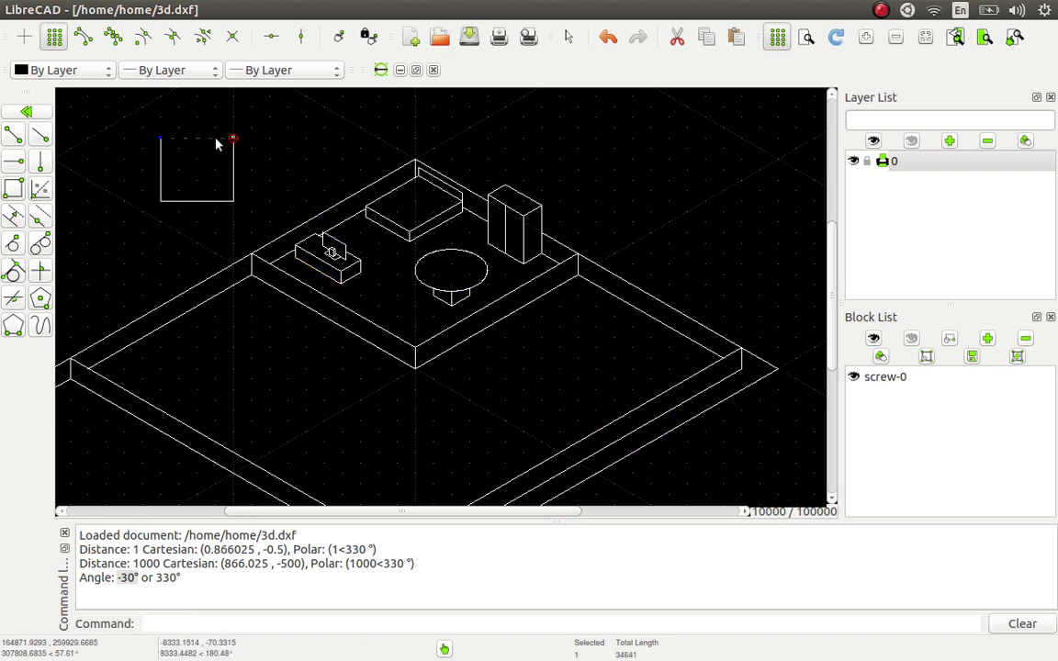
pyautogui.rightClick(220, 139)
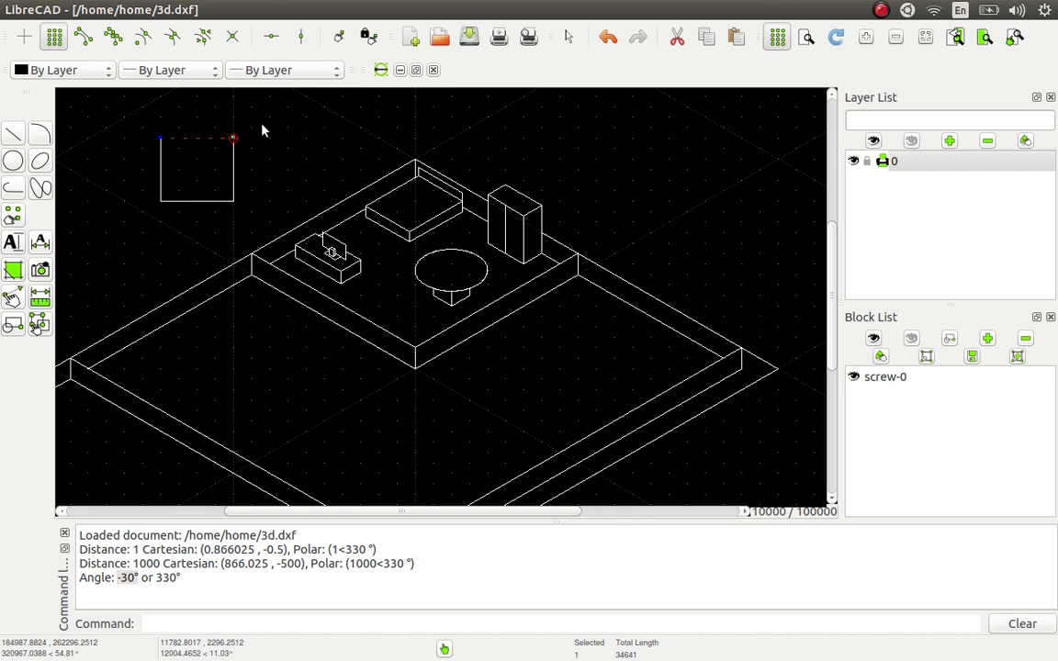
pyautogui.press('Escape')
pyautogui.moveTo(260, 123); pyautogui.dragTo(137, 205)
pyautogui.press('Delete')
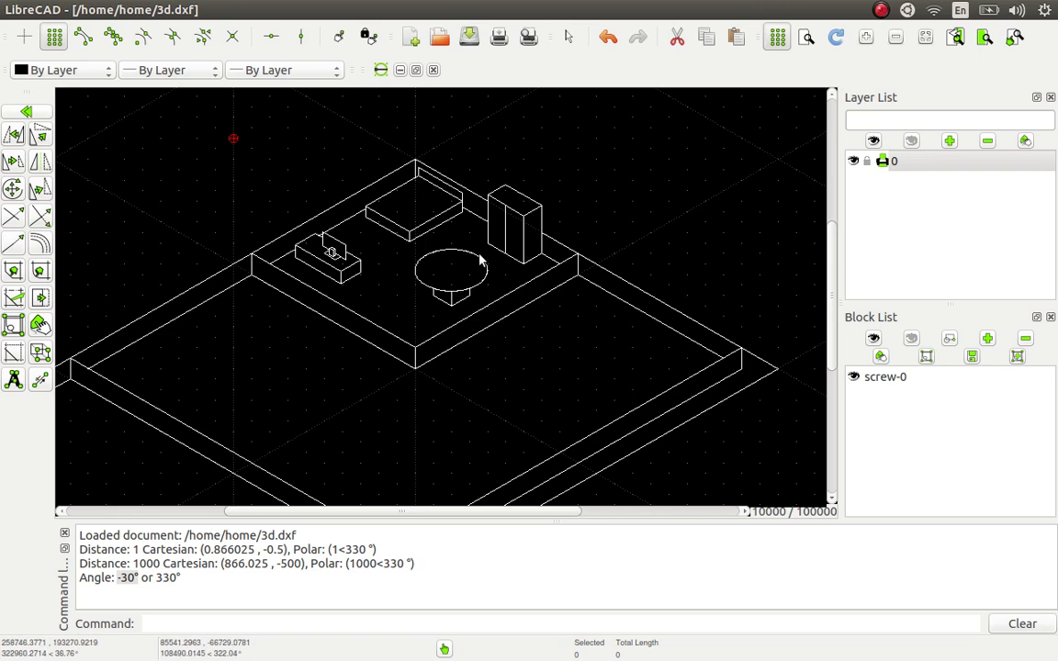
# - Draw an ellipse centred at 129903.8106, 245000 with a 20000-unit major semi-axis at 330° and a 17320.5081-unit minor semi-axis, and delete it
pyautogui.click(26, 109)
pyautogui.click(40, 162)
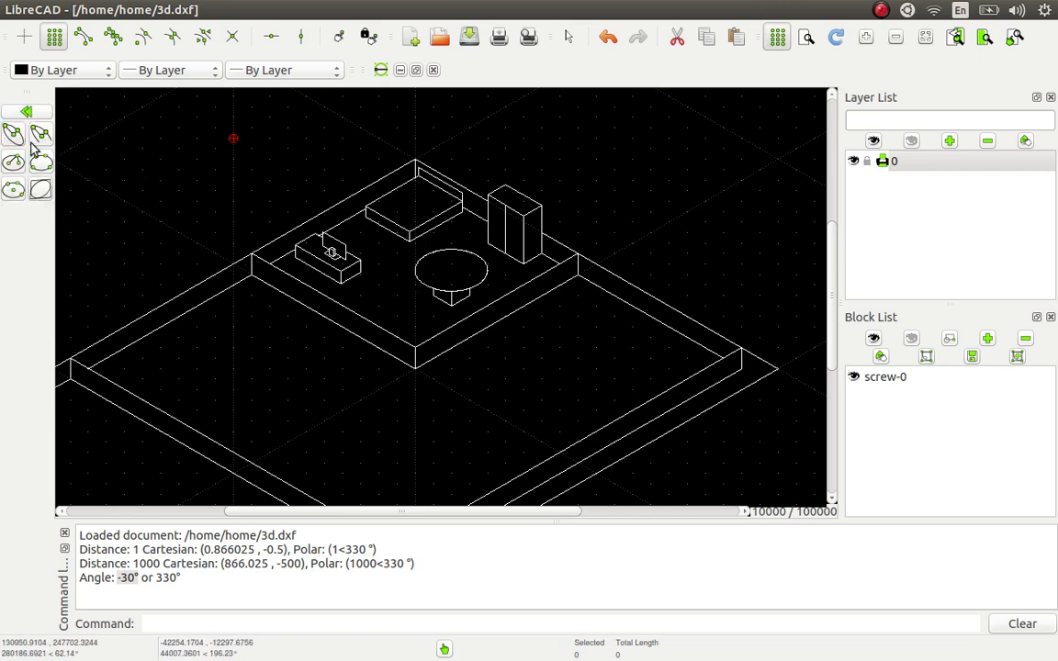
pyautogui.click(13, 134)
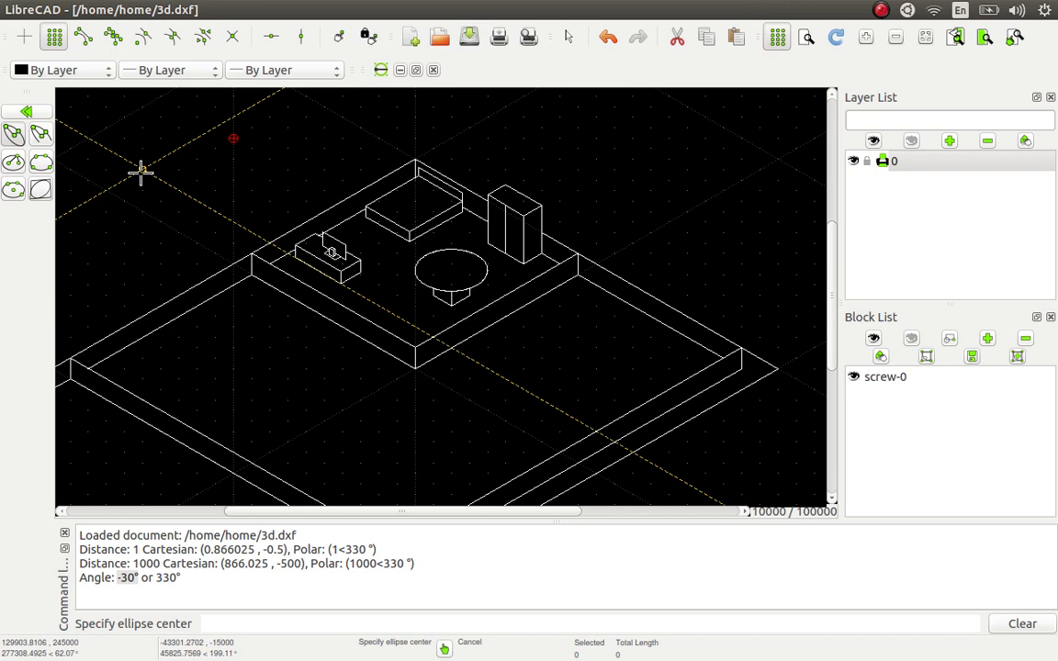
pyautogui.click(143, 170)
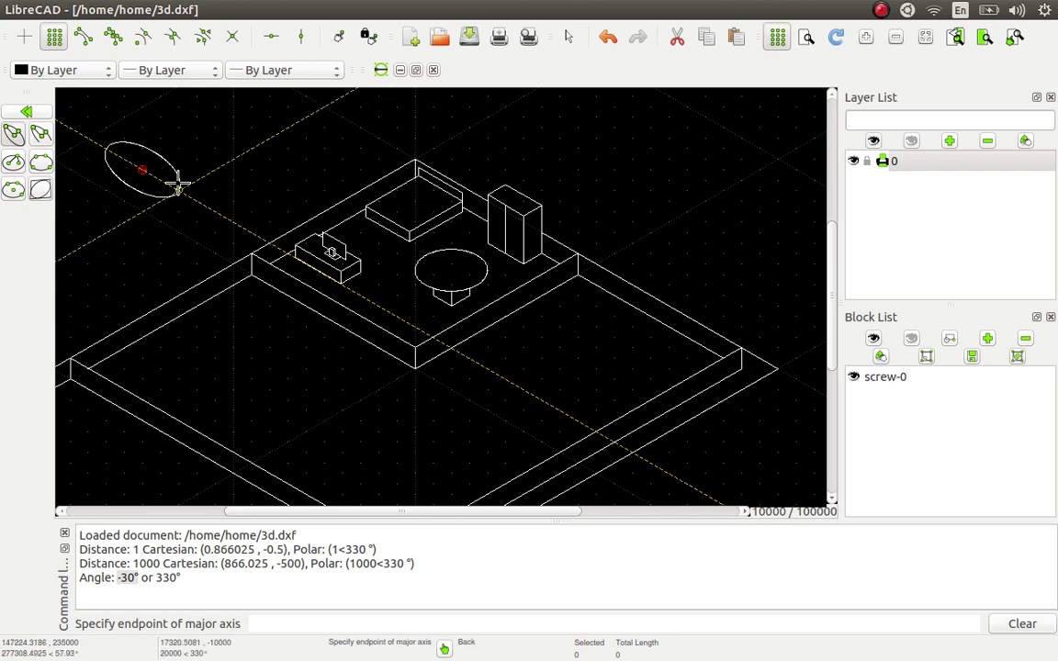
pyautogui.click(178, 184)
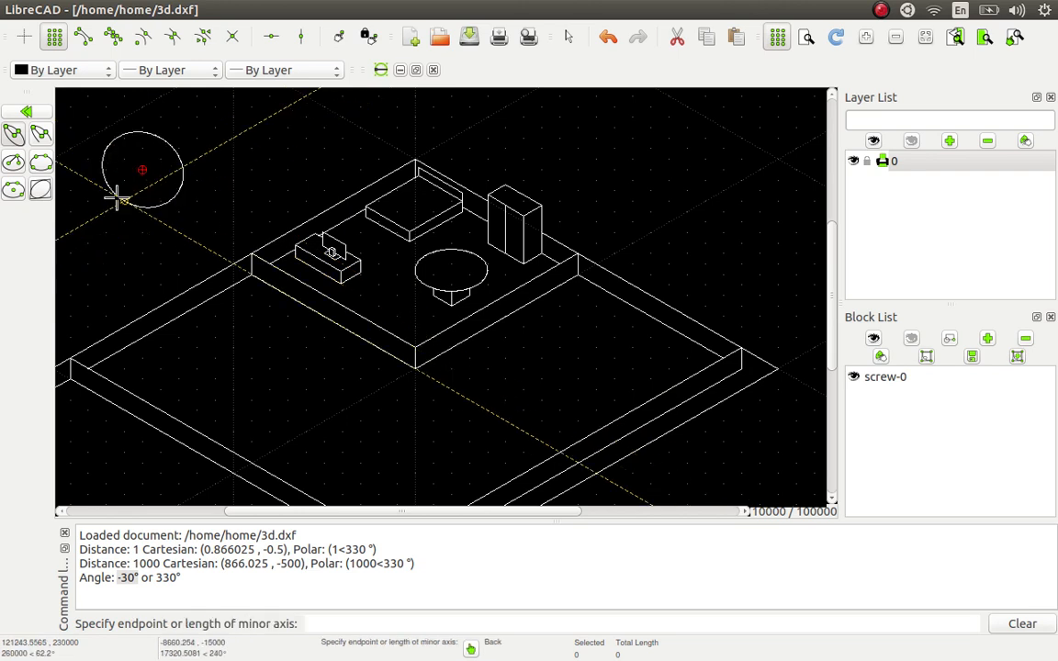
pyautogui.click(117, 197)
pyautogui.rightClick(91, 231)
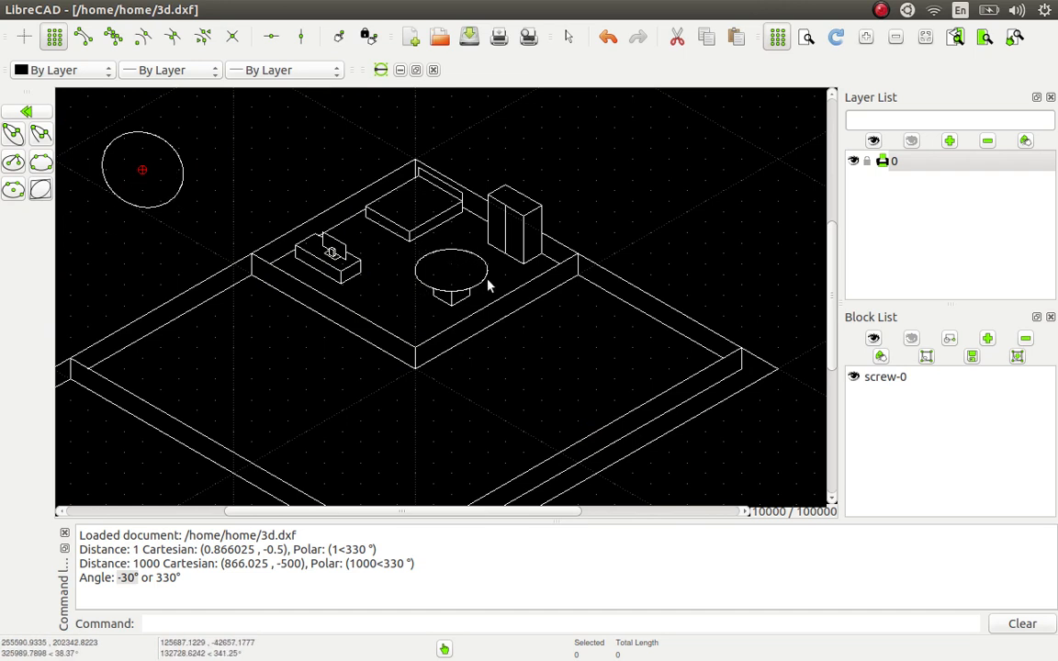
pyautogui.click(181, 176)
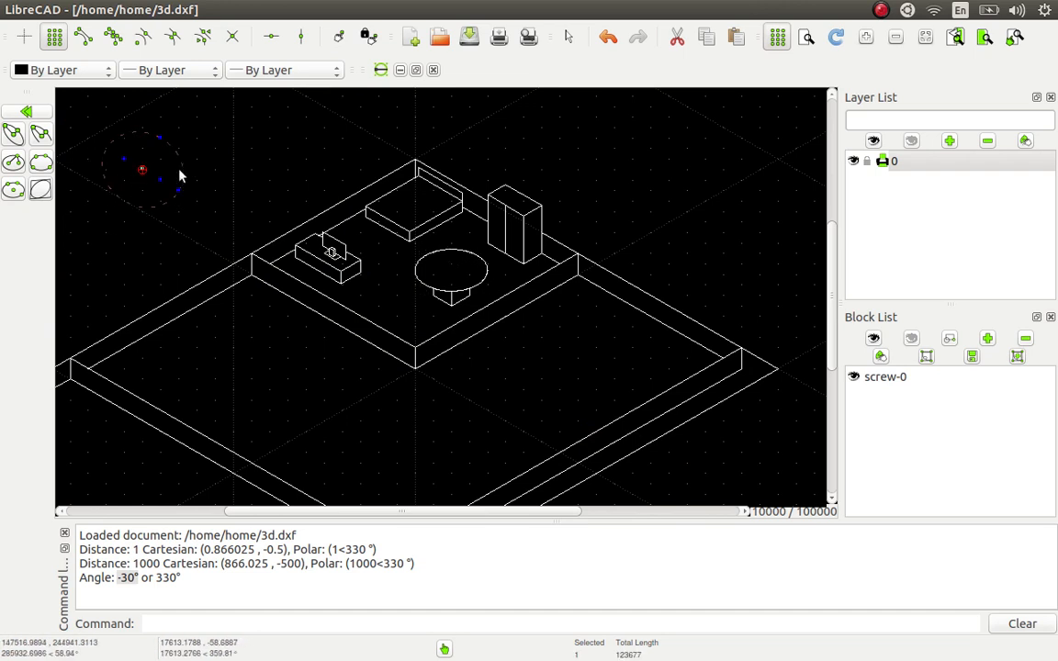
pyautogui.press('Delete')
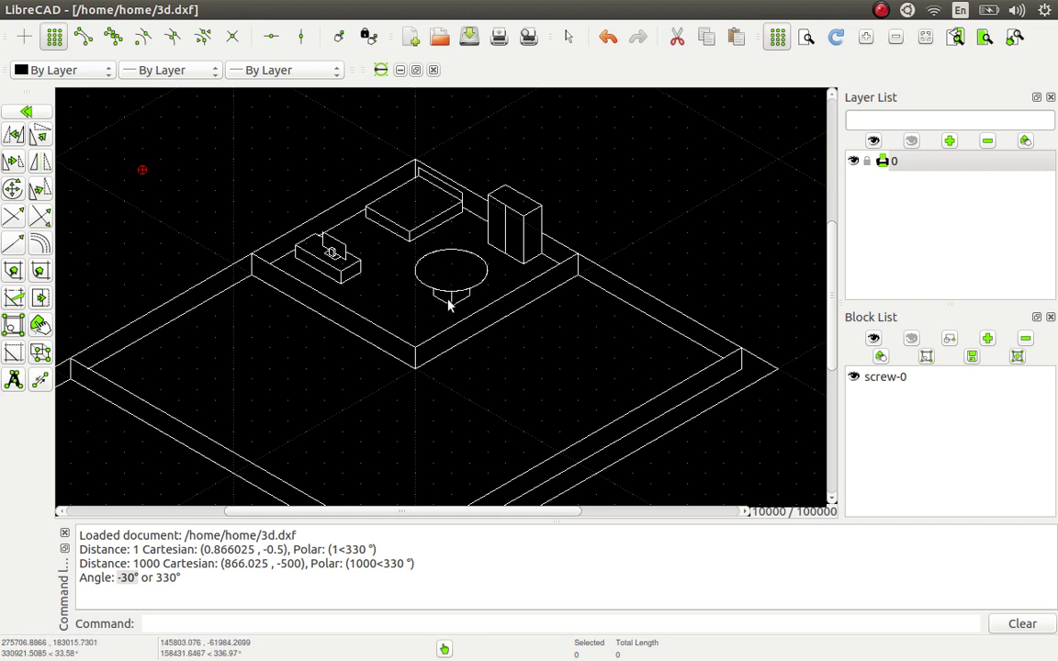
# - Start a hatch bounded by the four edges of the bed's top face in the furnished room
pyautogui.scroll(3, 449, 306)
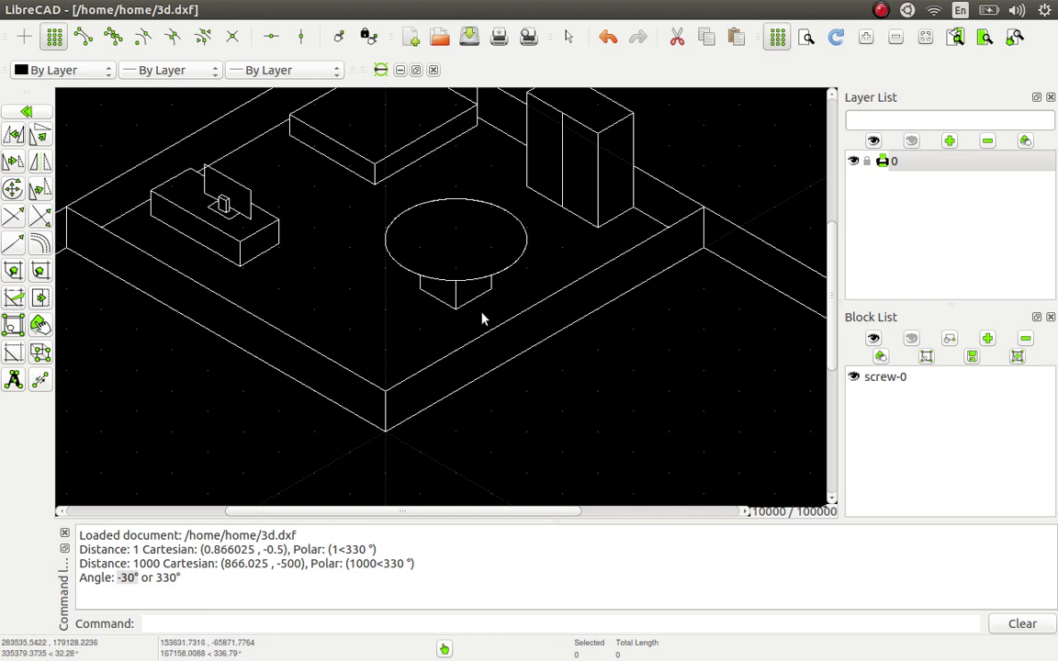
pyautogui.scroll(-2, 482, 319)
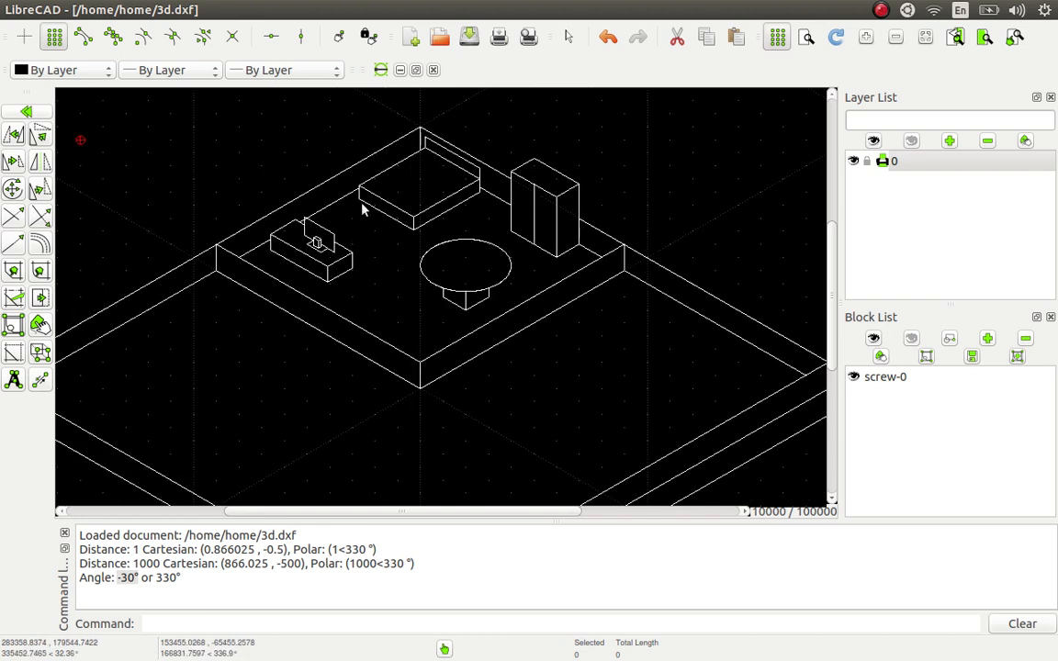
pyautogui.scroll(2, 418, 167)
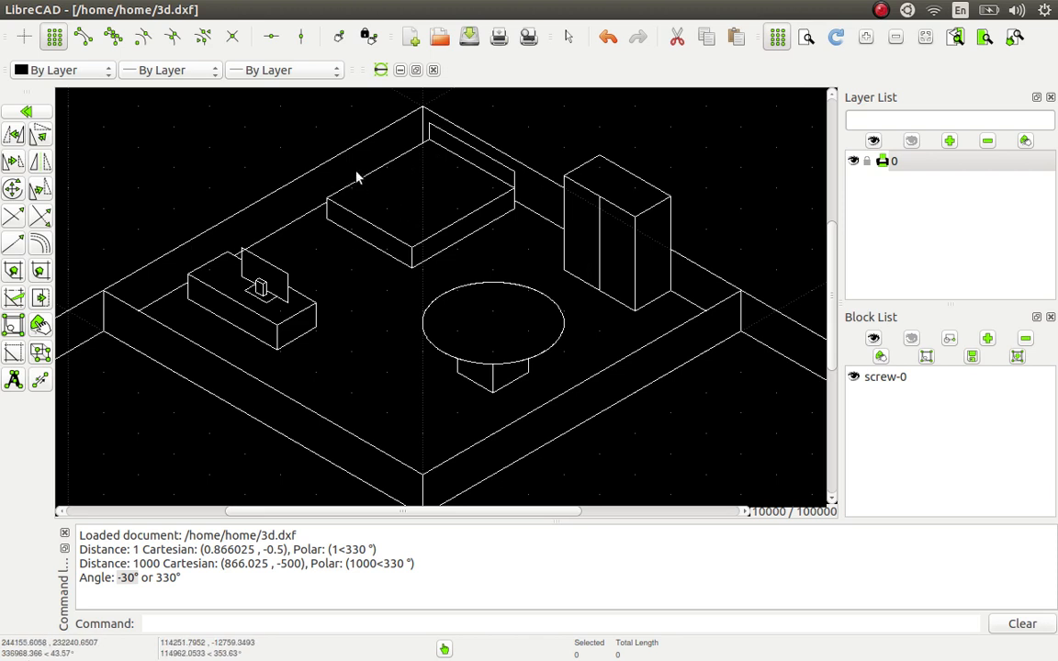
pyautogui.click(26, 111)
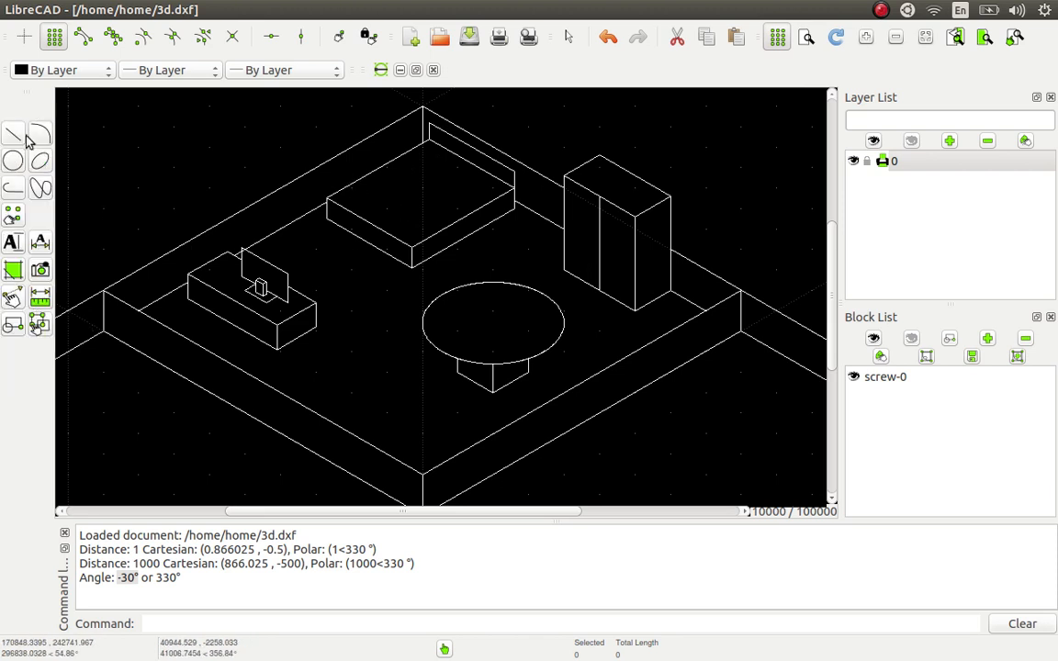
pyautogui.click(39, 323)
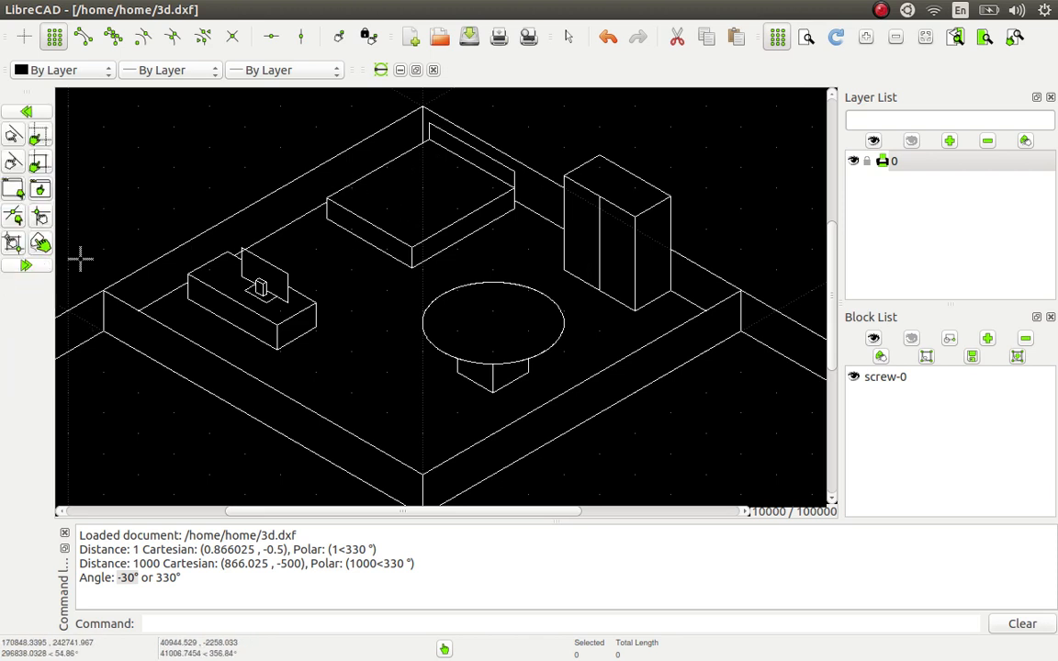
pyautogui.click(355, 214)
pyautogui.click(367, 175)
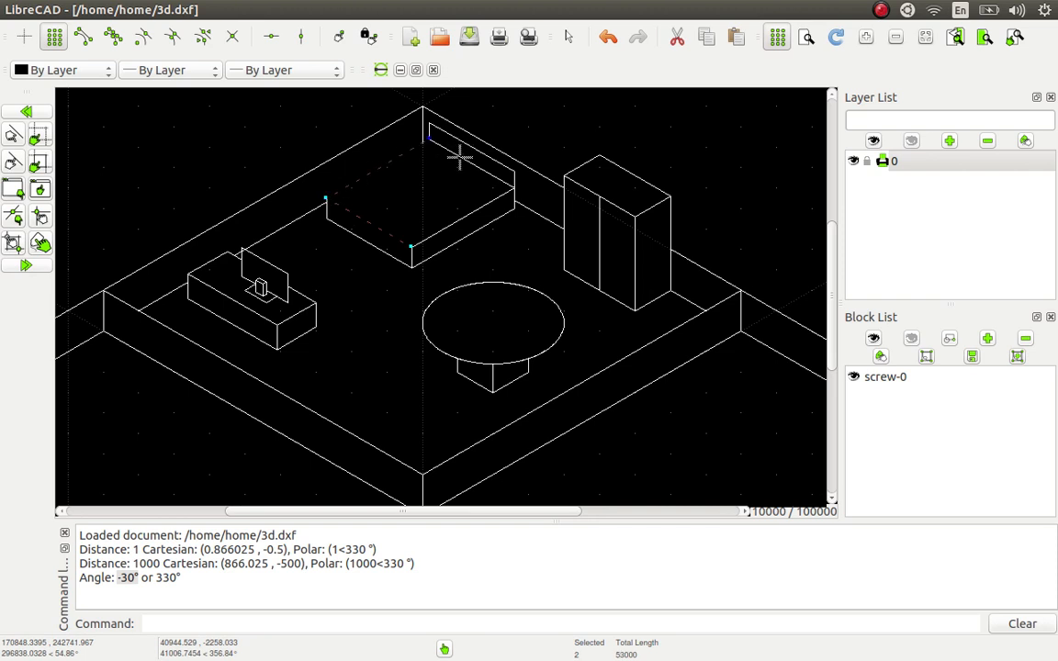
pyautogui.click(459, 158)
pyautogui.click(463, 214)
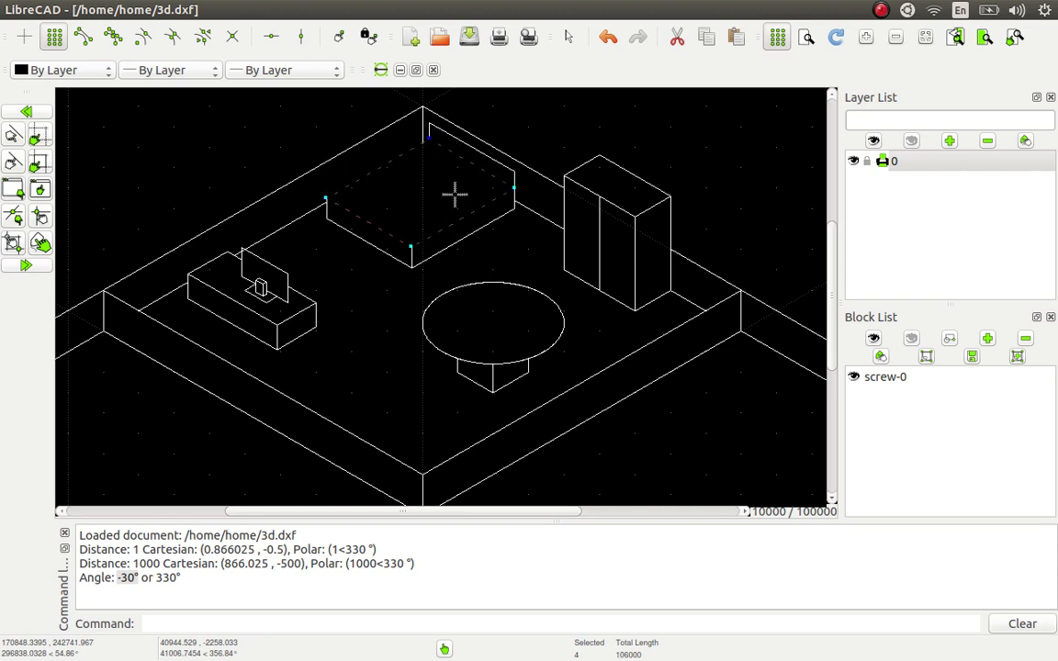
pyautogui.press('Return')
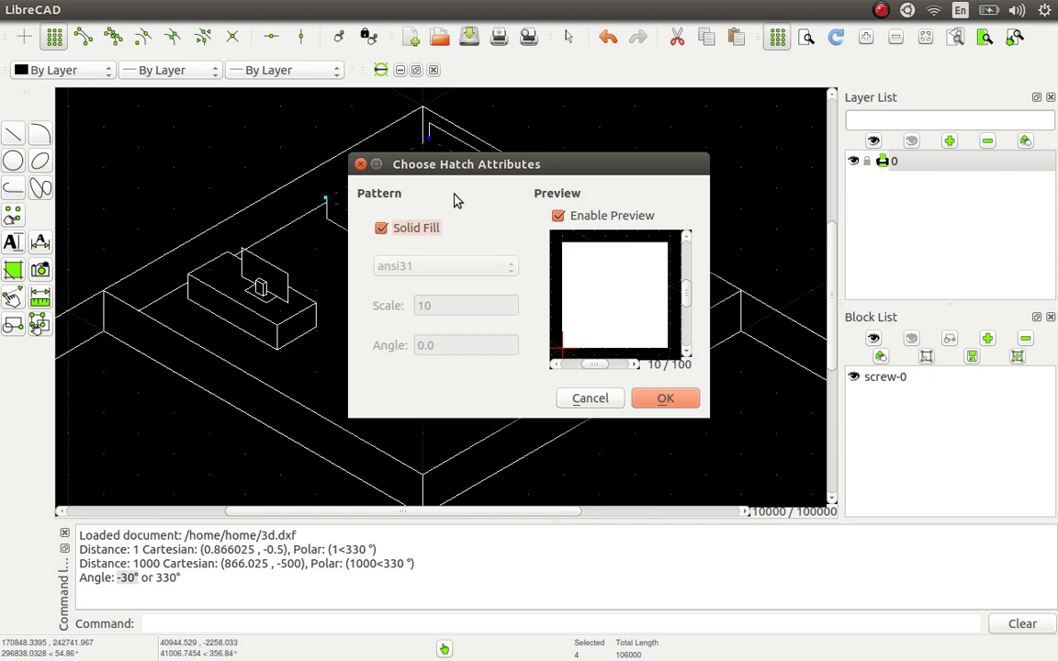
# - Turn off solid fill for the hatch, preview the brstone and concrete patterns, and choose ansi31
pyautogui.click(381, 228)
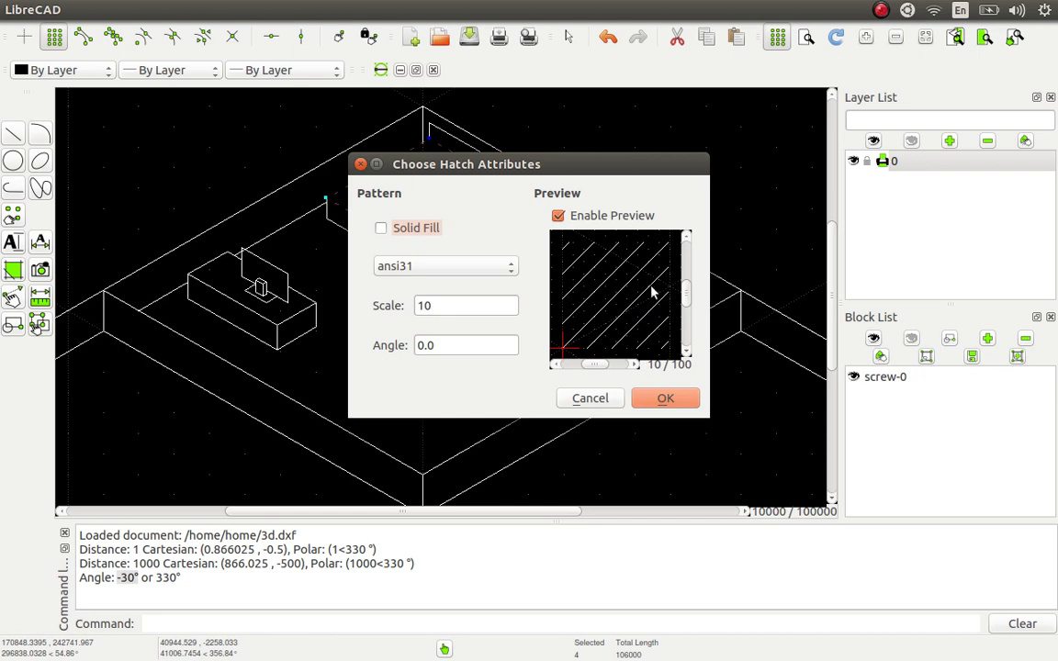
pyautogui.click(503, 267)
pyautogui.click(468, 336)
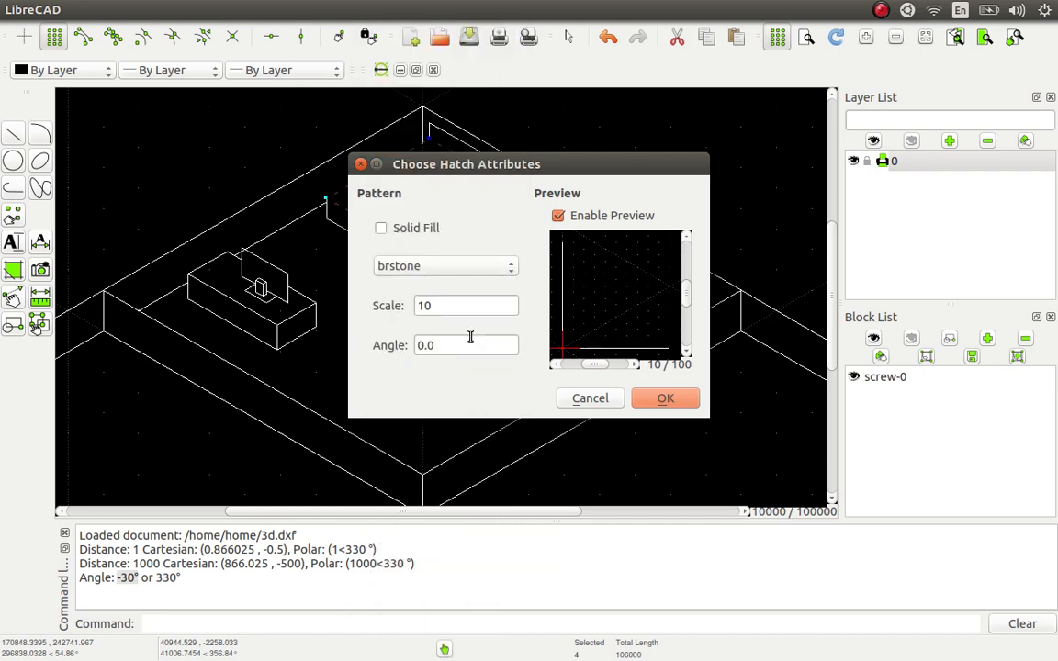
pyautogui.click(512, 267)
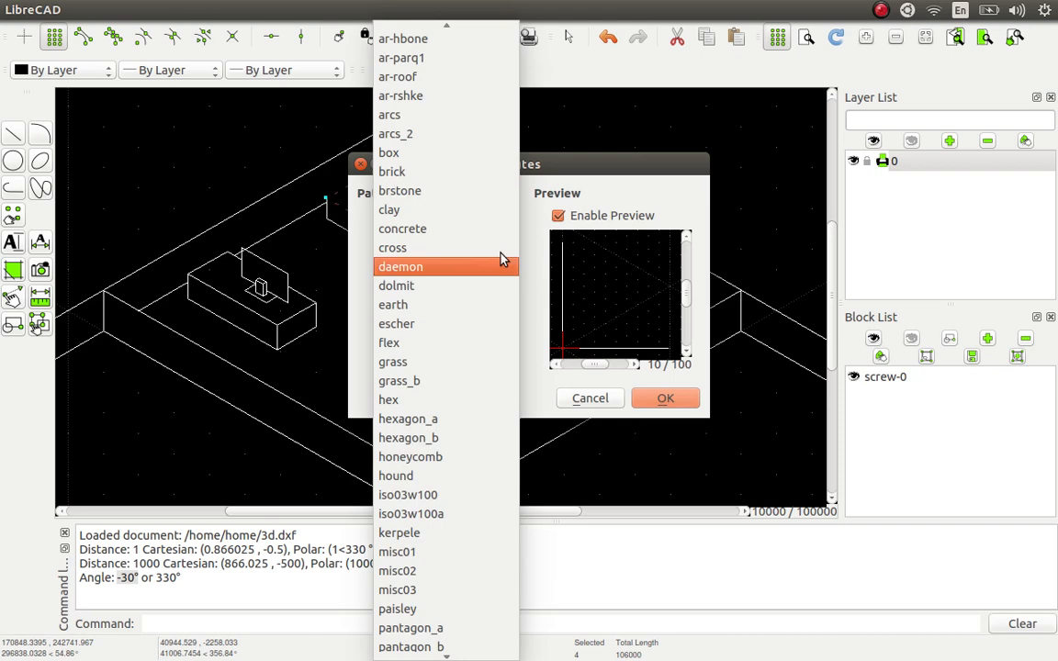
pyautogui.click(479, 236)
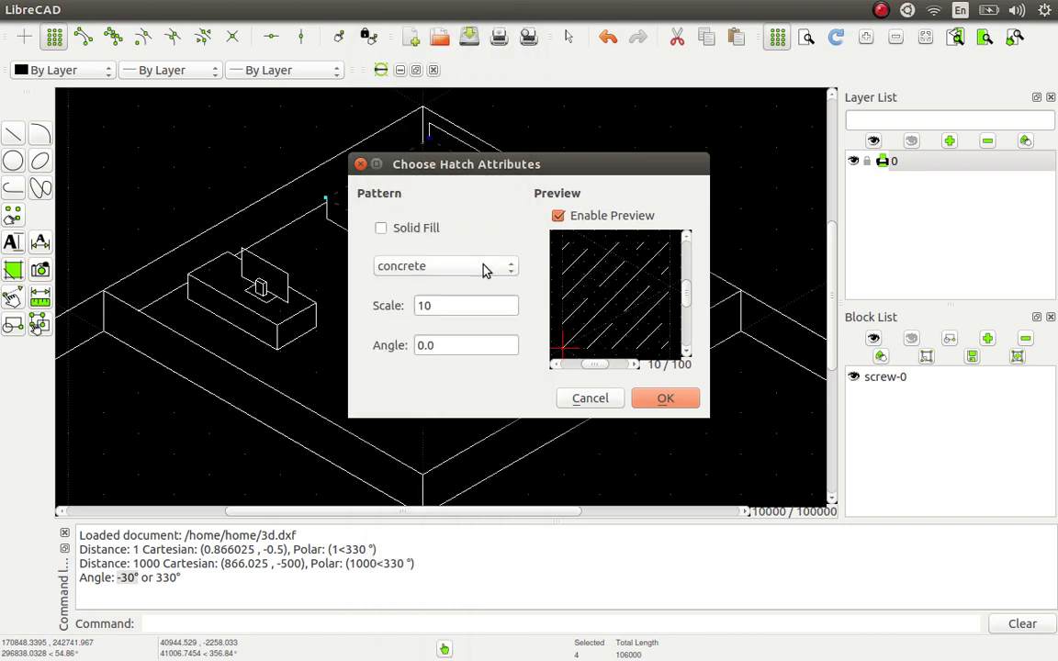
pyautogui.click(511, 267)
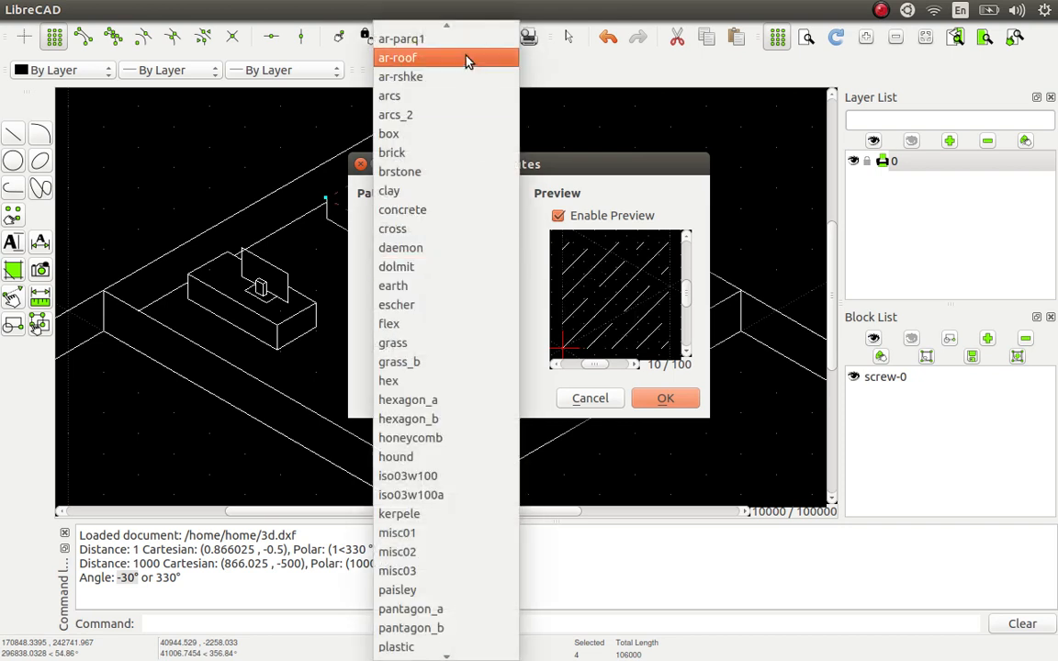
pyautogui.scroll(3, 468, 170)
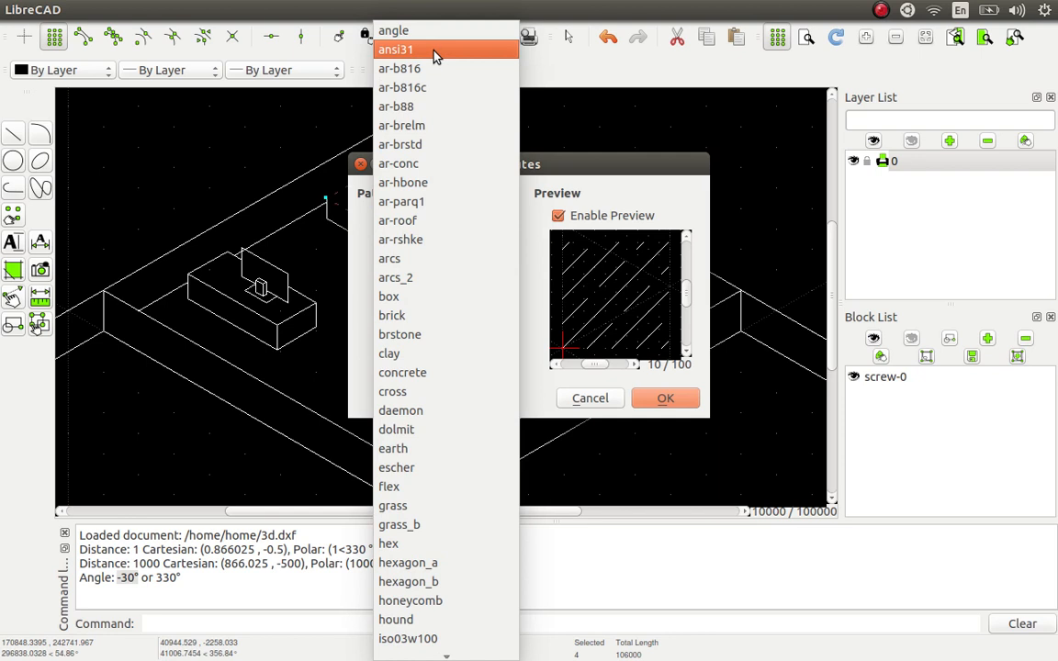
pyautogui.click(435, 50)
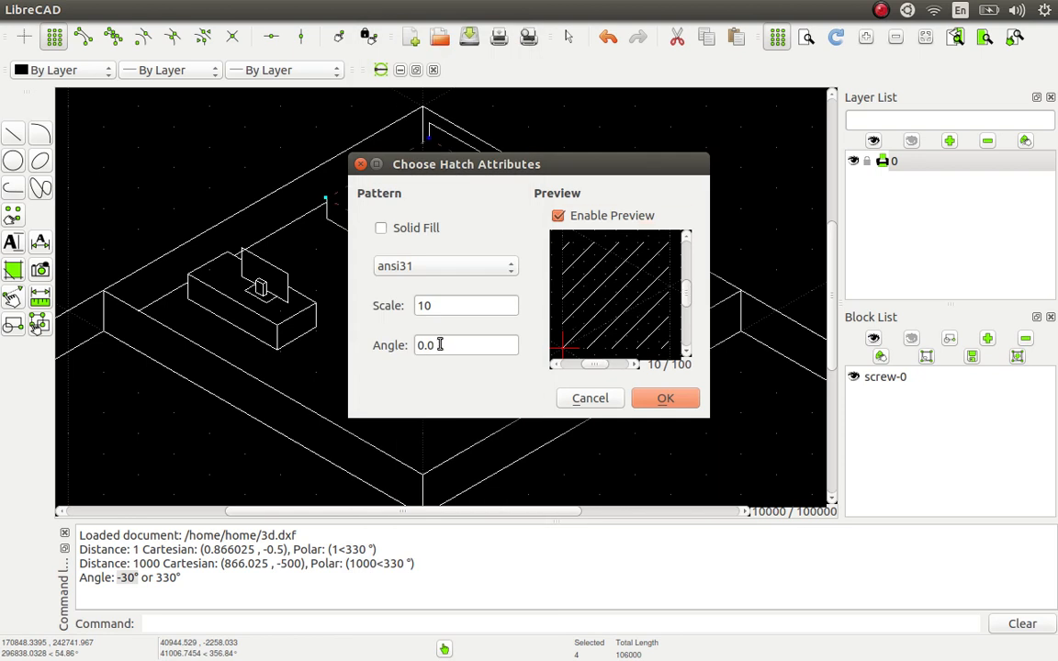
# - Preview the ansi31 hatch pattern at scale 1 and set the scale back to 10
pyautogui.click(427, 305)
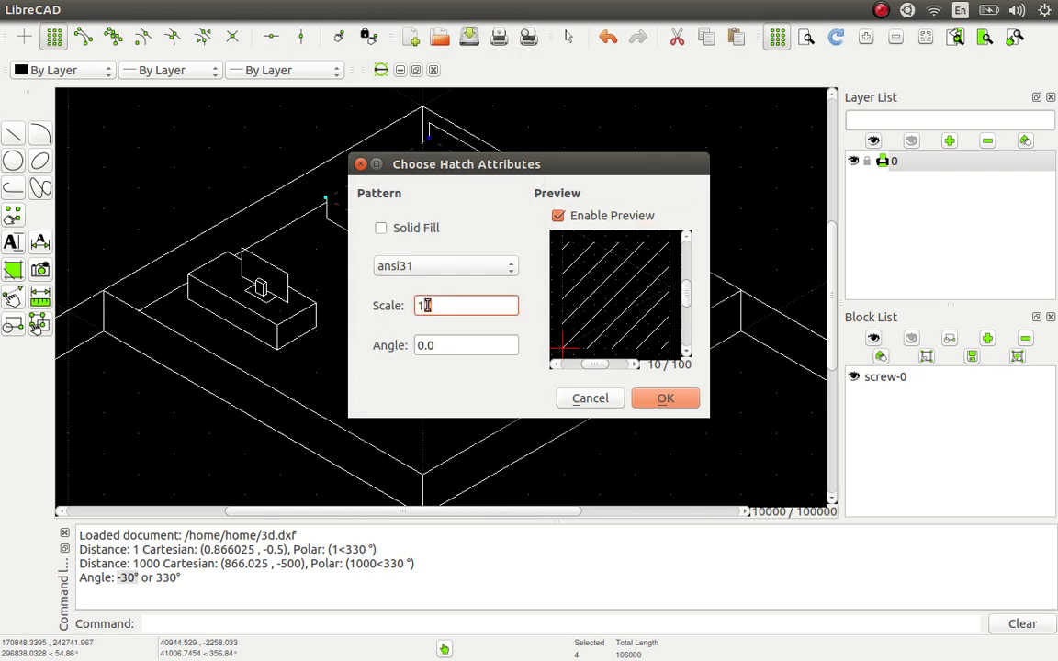
pyautogui.press('BackSpace')
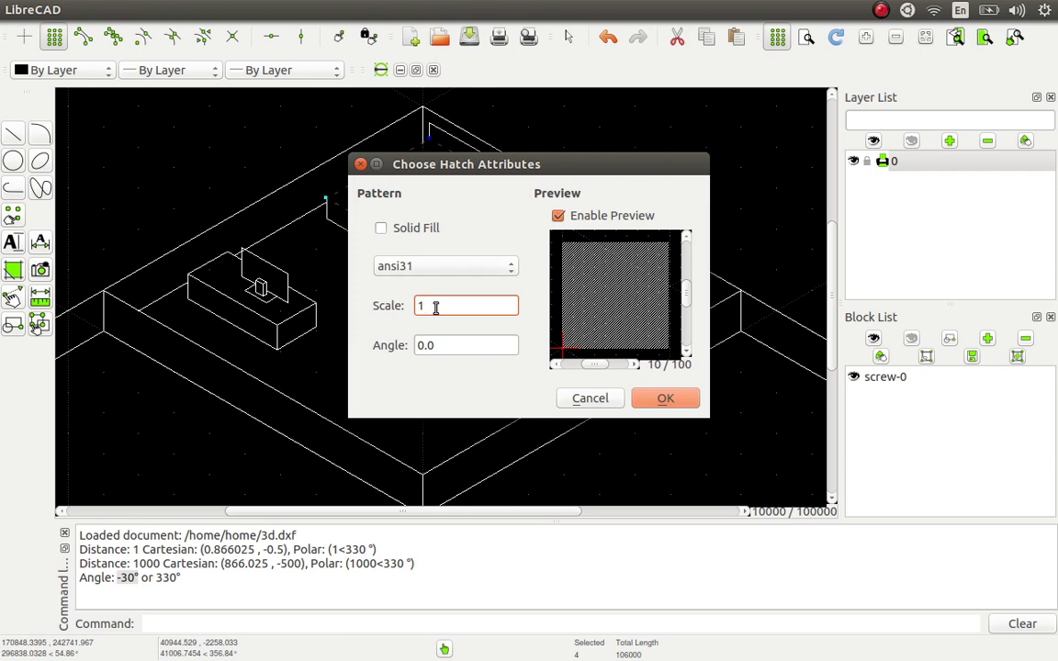
pyautogui.write('0')
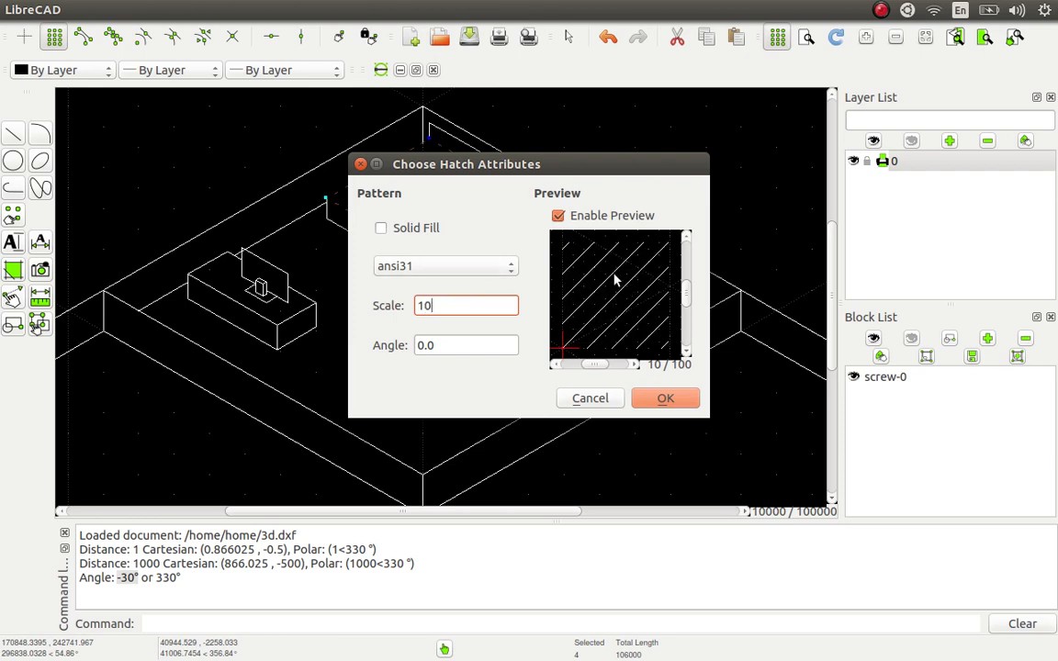
# - Create the hatch on the bed's top face as a solid fill and check it in the print preview
pyautogui.click(380, 228)
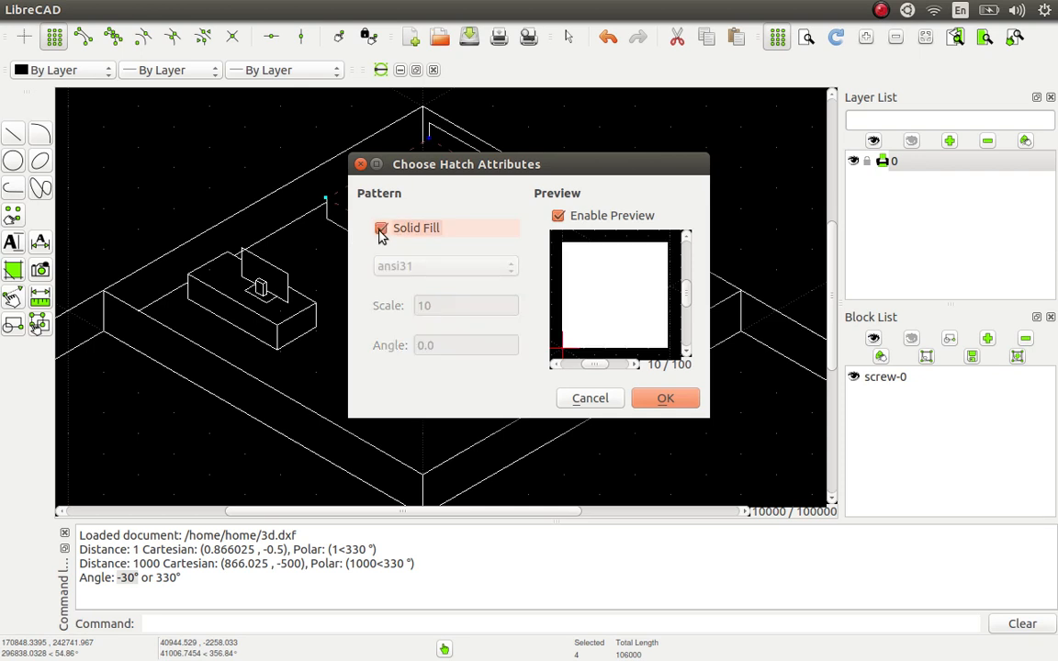
pyautogui.click(656, 399)
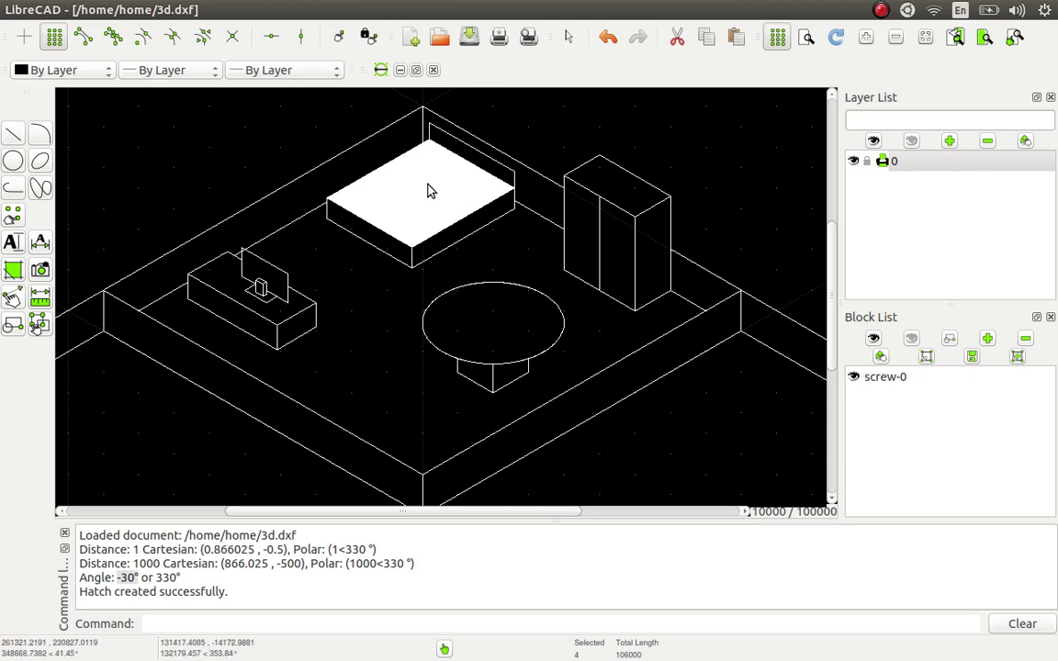
pyautogui.click(529, 37)
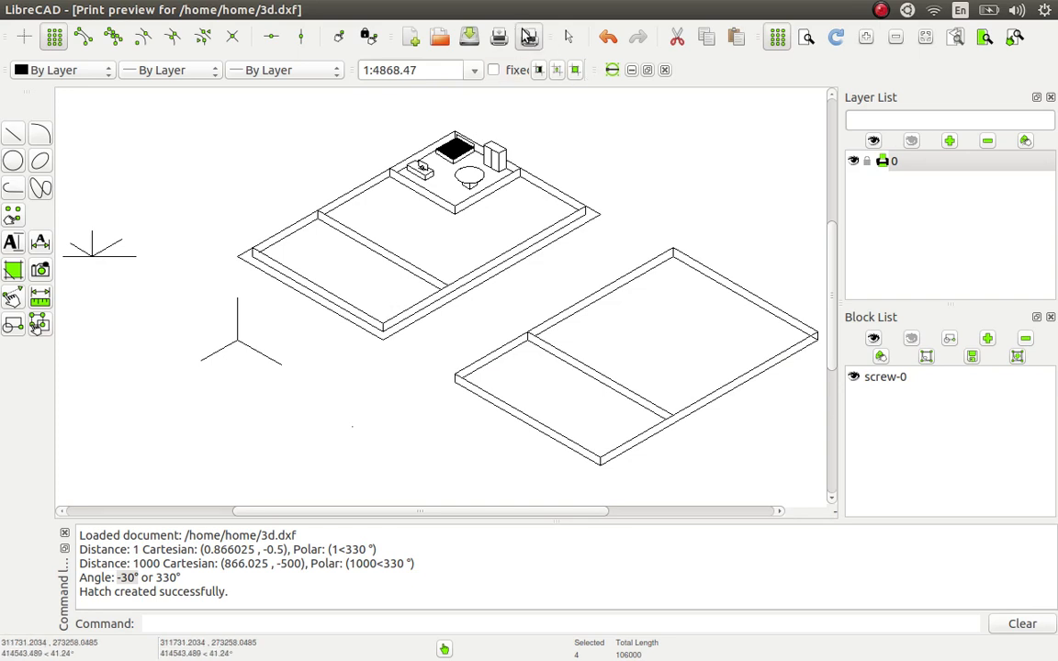
pyautogui.click(529, 37)
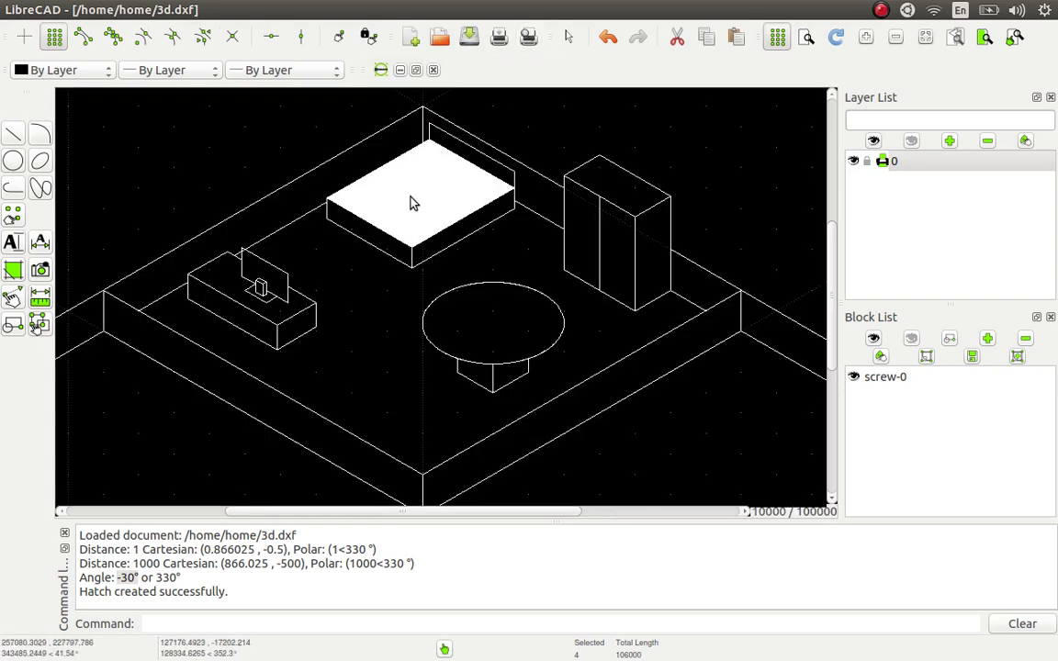
# - Change the pen colour attribute of the bed's solid hatch to cyan from the custom colour selection
pyautogui.click(328, 9)
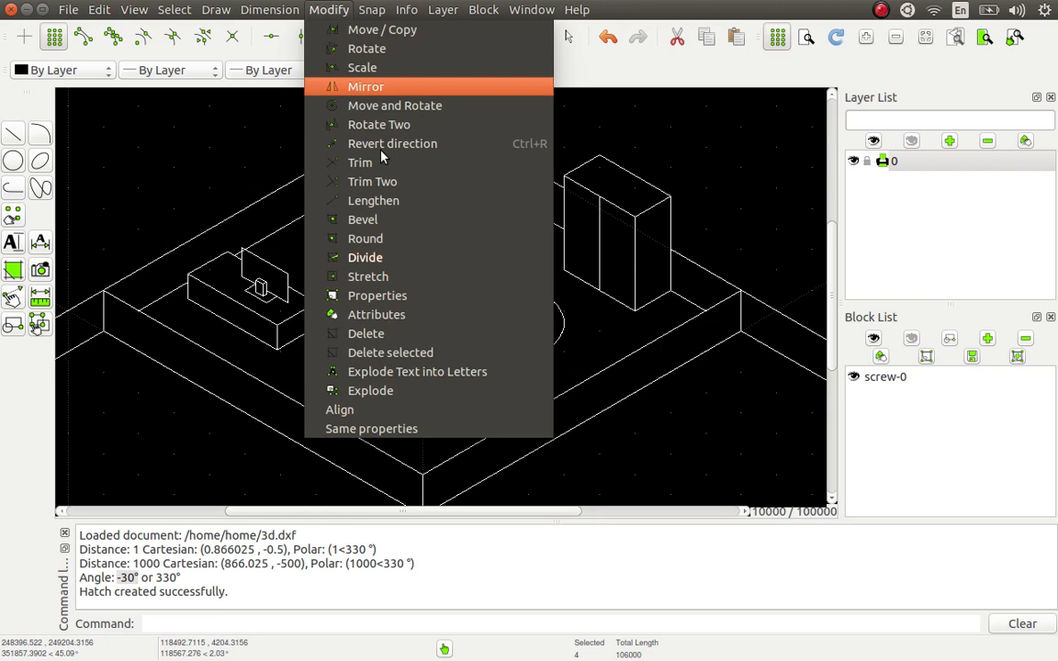
pyautogui.click(377, 314)
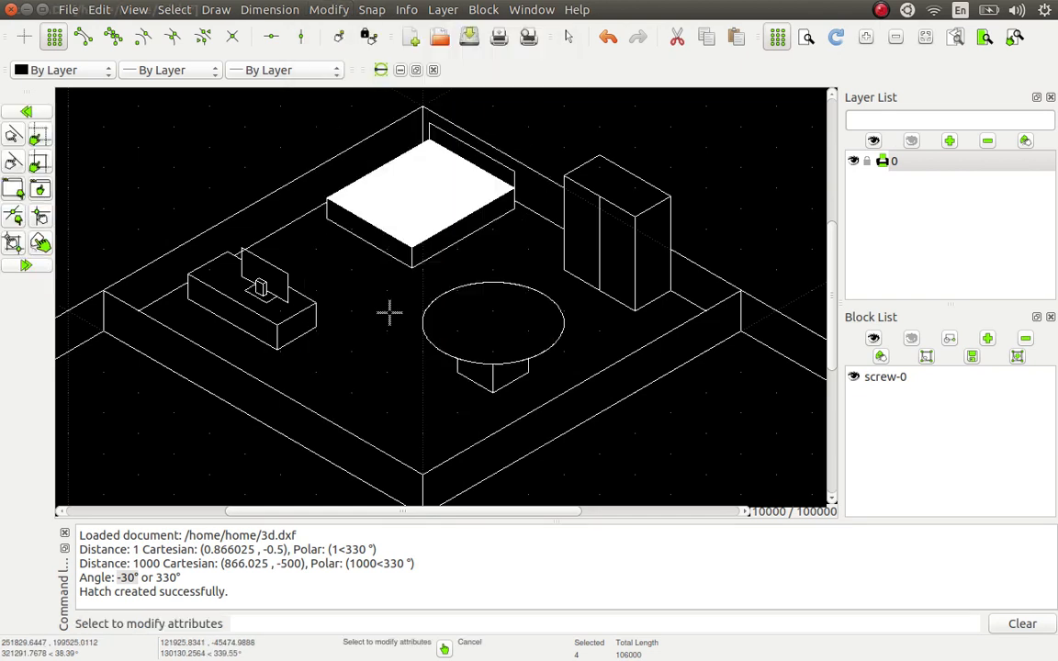
pyautogui.click(445, 191)
pyautogui.press('Return')
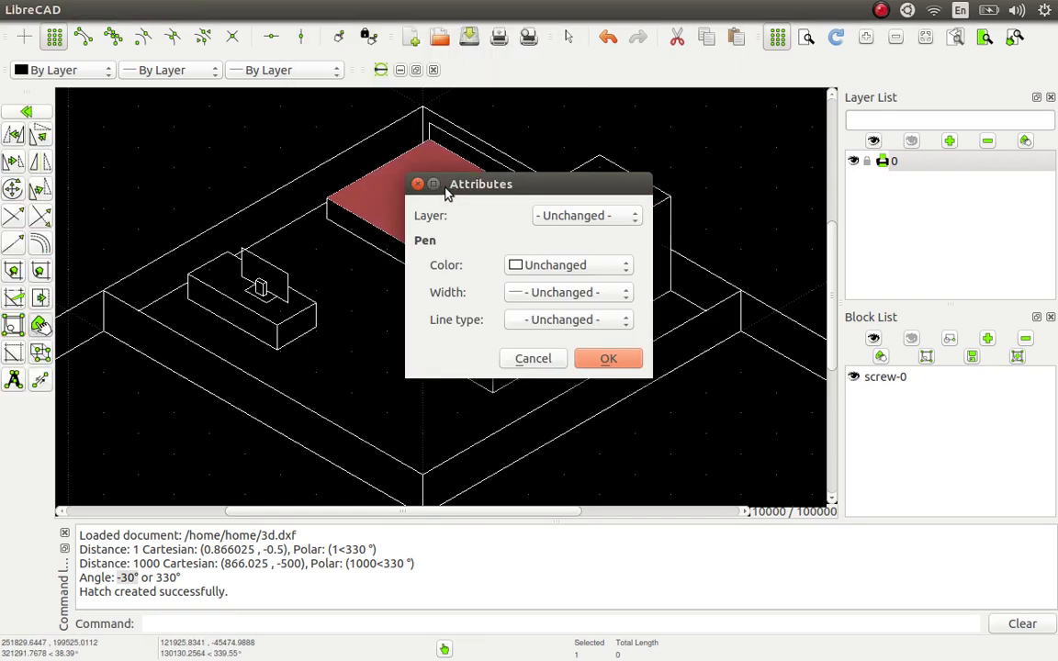
pyautogui.click(628, 267)
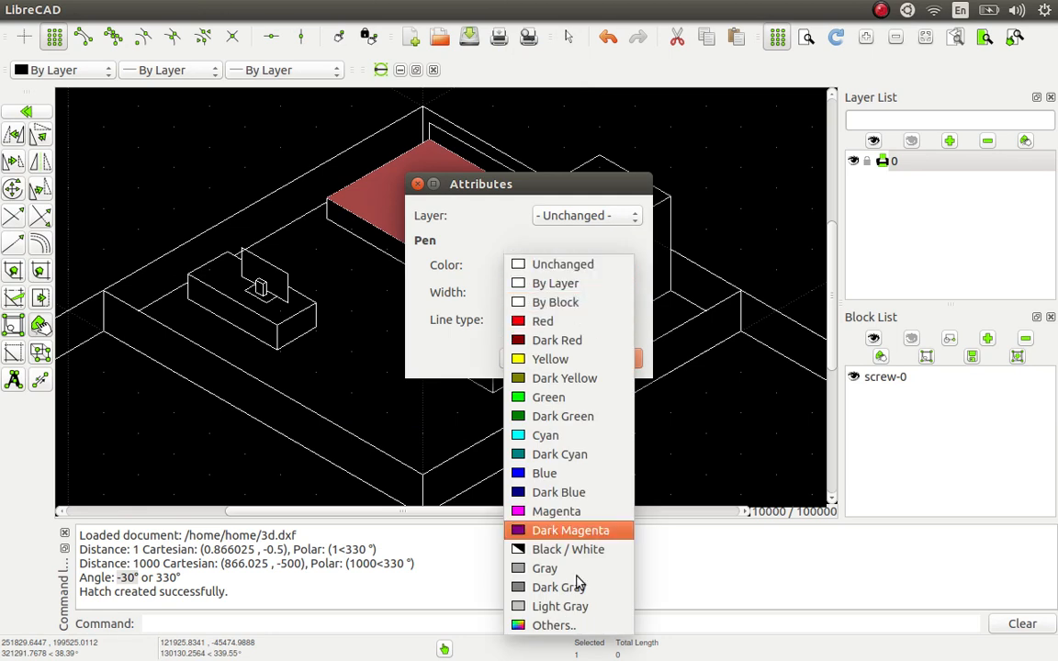
pyautogui.click(574, 626)
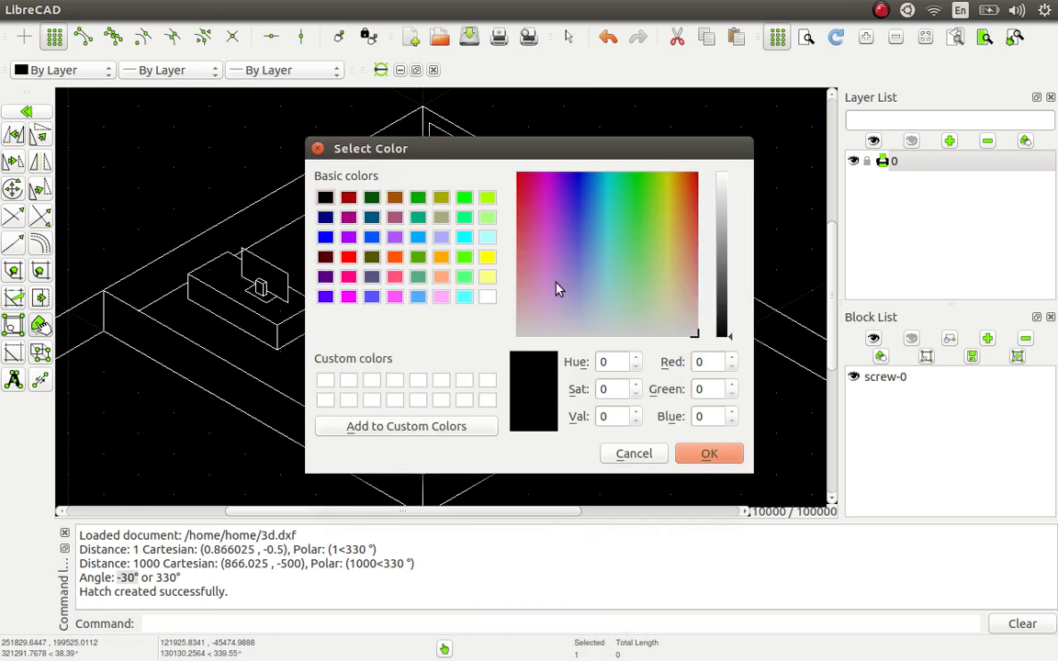
pyautogui.click(465, 237)
pyautogui.click(740, 454)
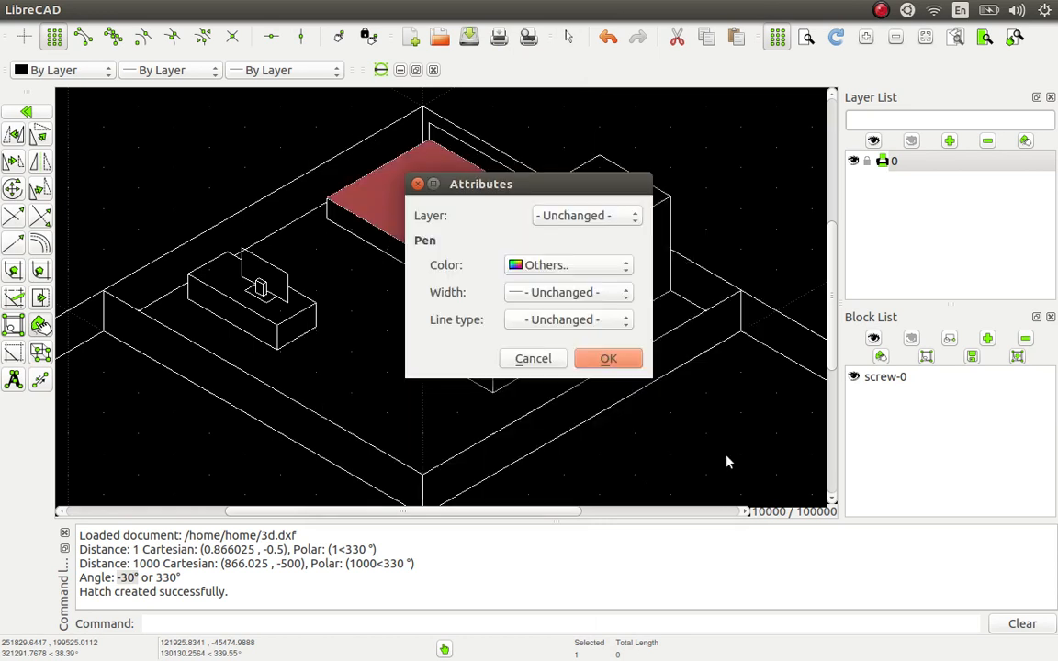
pyautogui.click(623, 363)
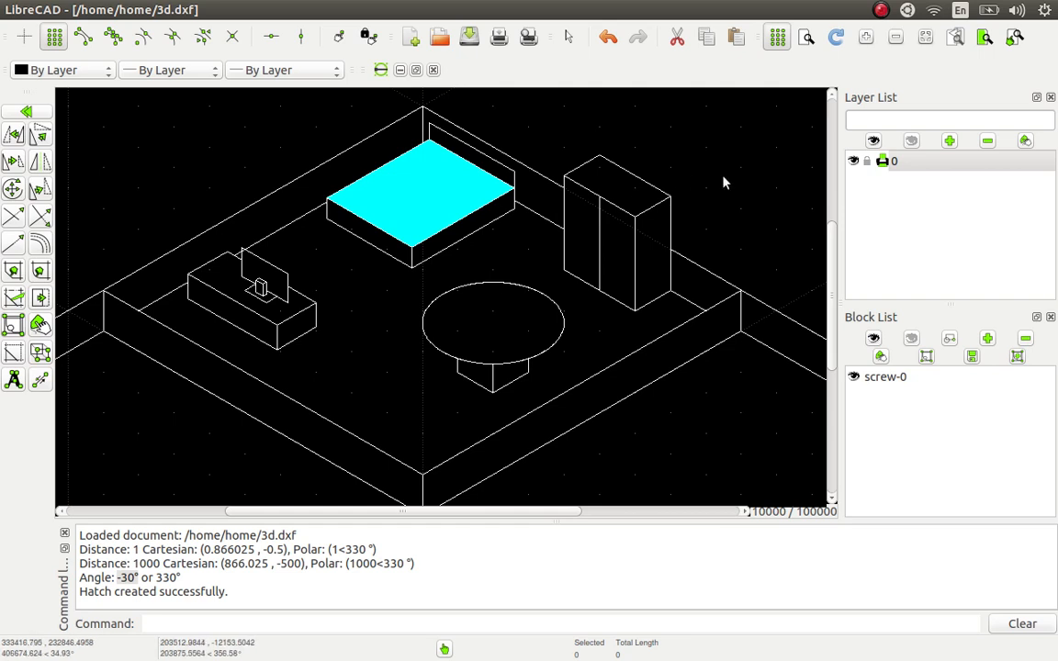
pyautogui.click(883, 161)
pyautogui.click(882, 162)
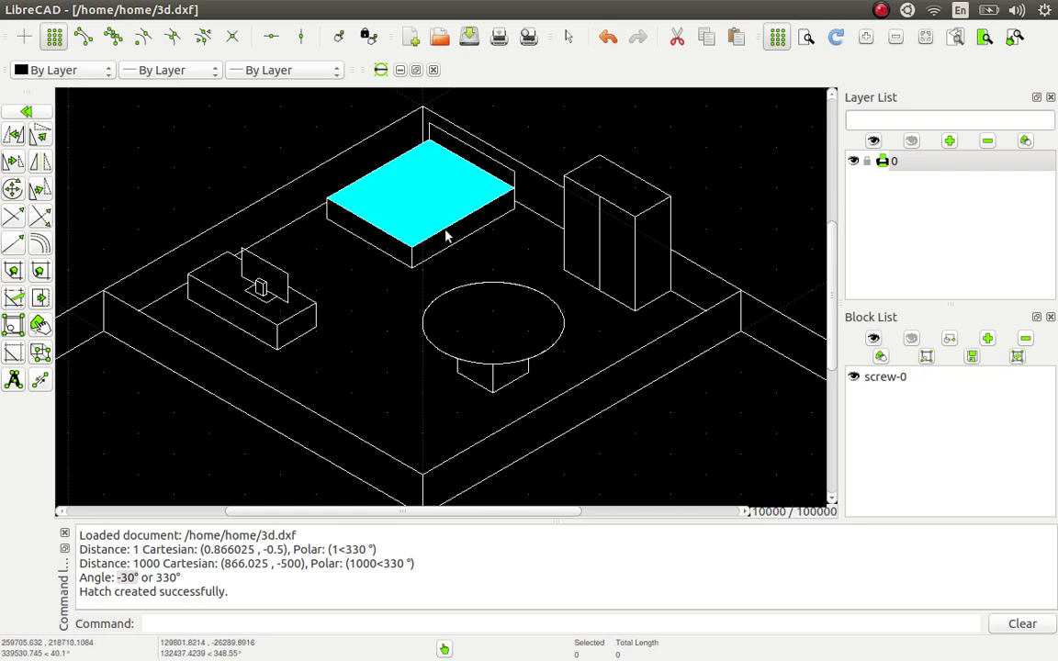
# - Examine the furnished room with its coloured bed in the print preview and return to the drawing
pyautogui.scroll(-5, 484, 237)
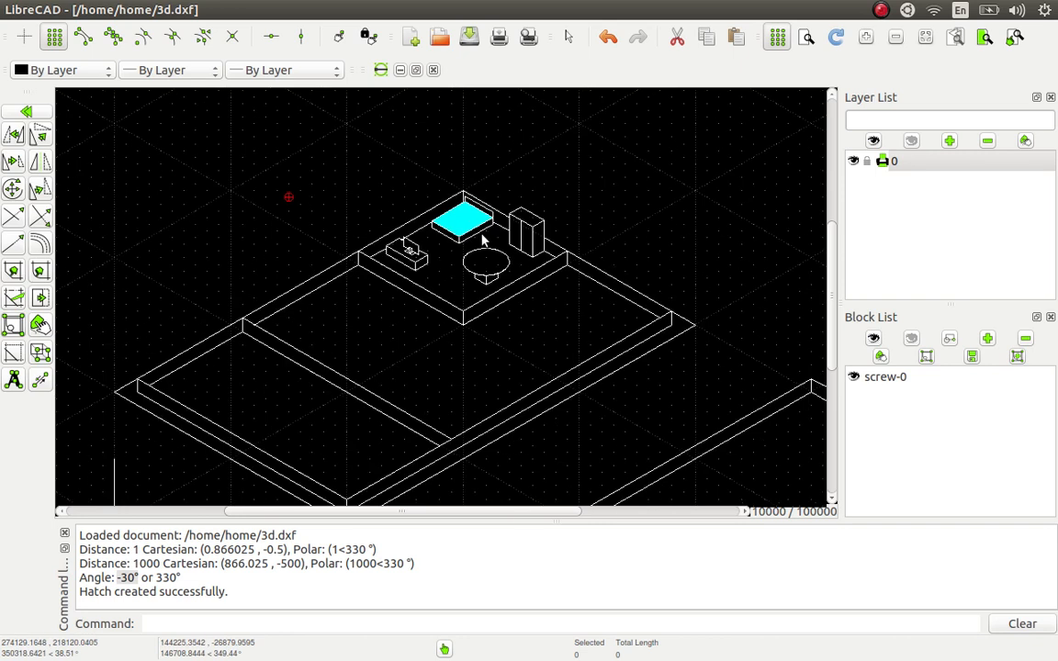
pyautogui.scroll(-1, 484, 237)
pyautogui.scroll(2, 484, 237)
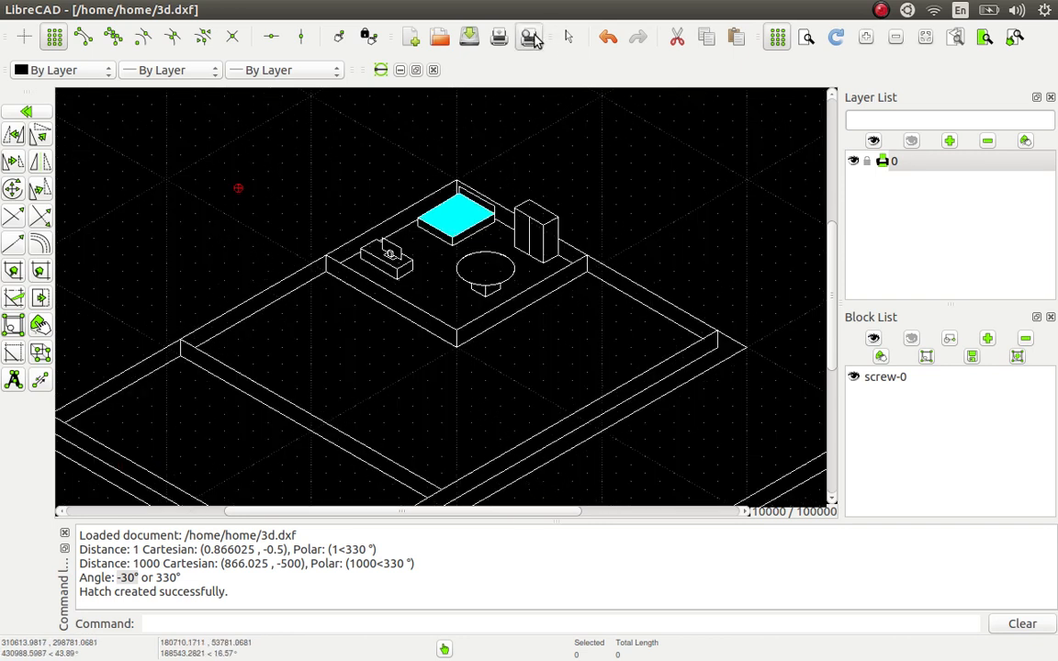
pyautogui.click(531, 36)
pyautogui.scroll(2, 411, 139)
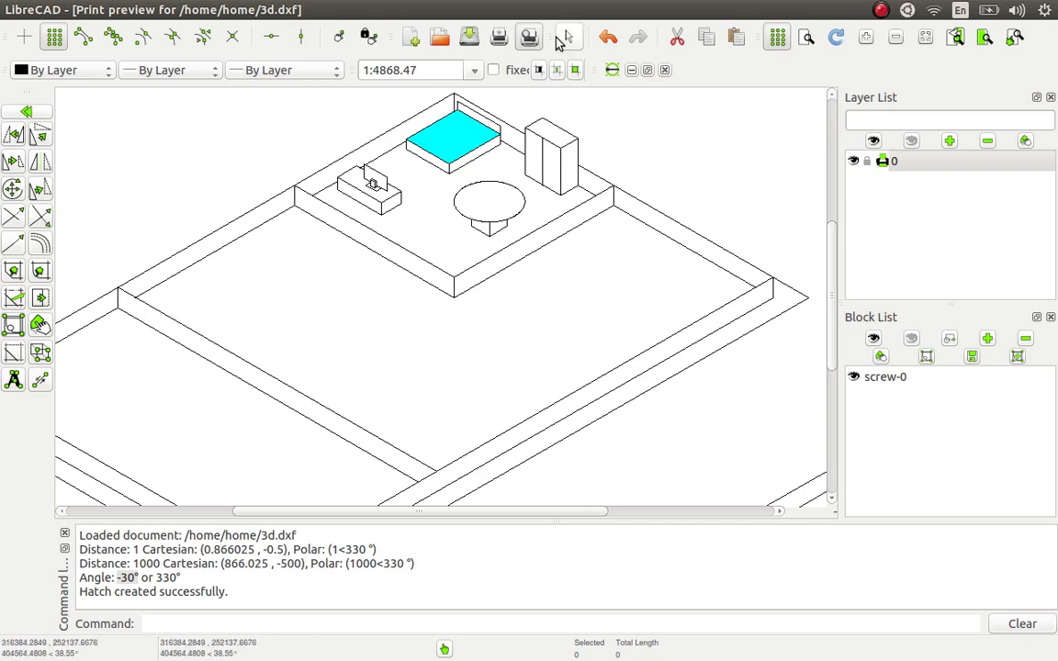
pyautogui.click(531, 37)
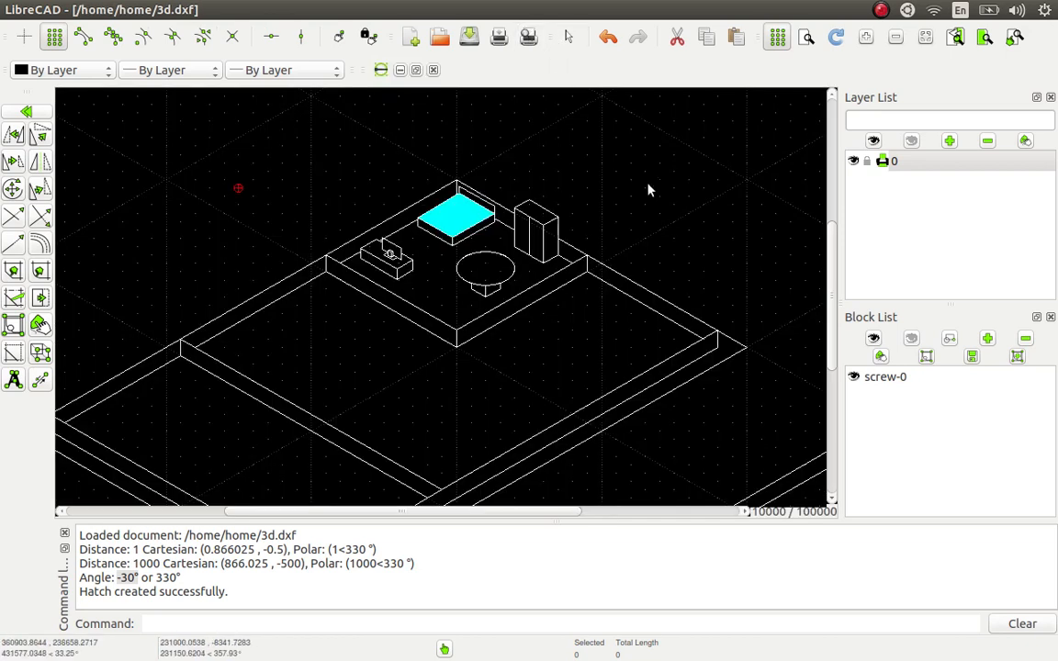
pyautogui.scroll(-2, 648, 190)
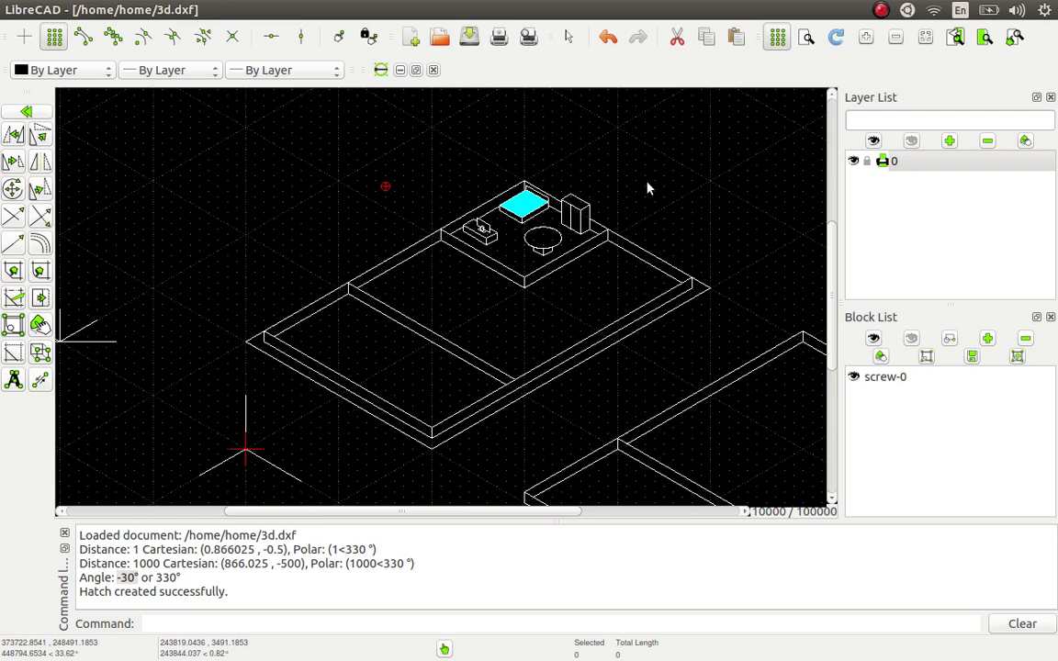